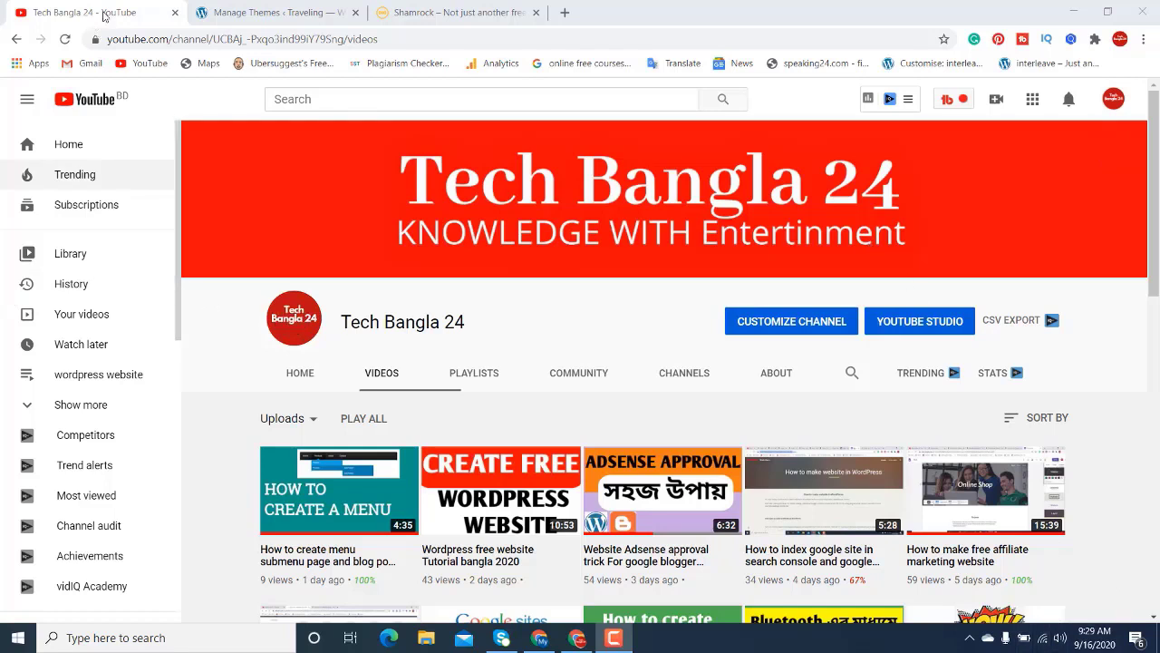
Compare the installed themes in the site's dashboard with the layout of the Shamrock demo home page.
{"action": "left_click", "coordinate": [312, 12]}
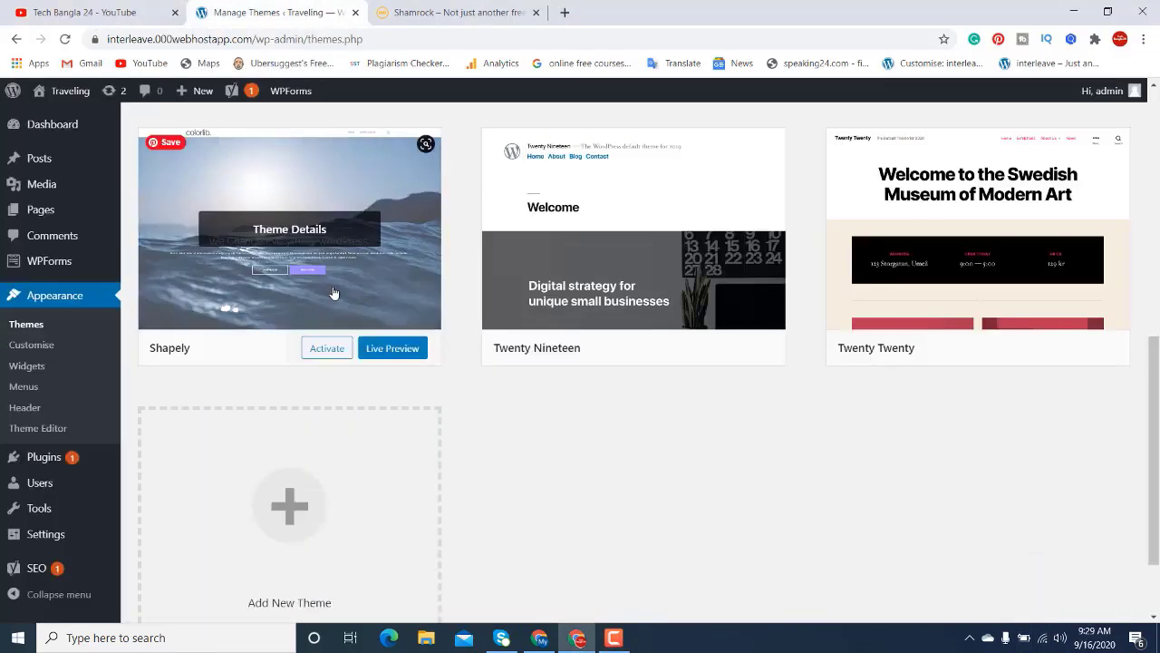
{"action": "mouse_move", "coordinate": [60, 157]}
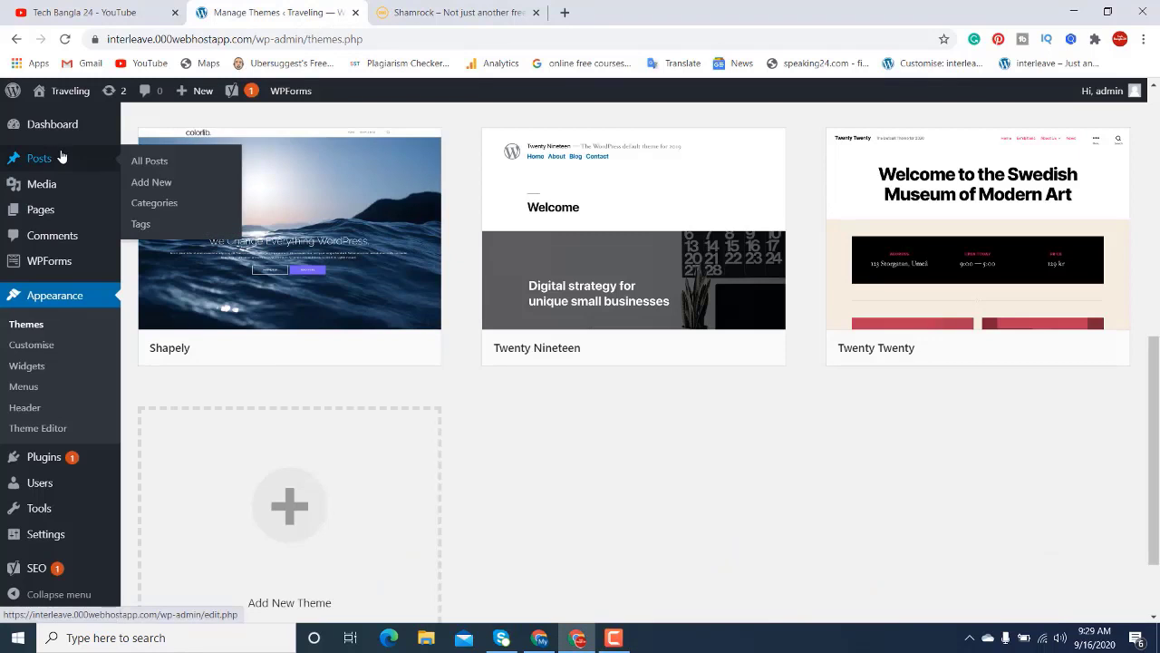
{"action": "scroll", "coordinate": [1159, 437], "scroll_direction": "up", "scroll_amount": 1}
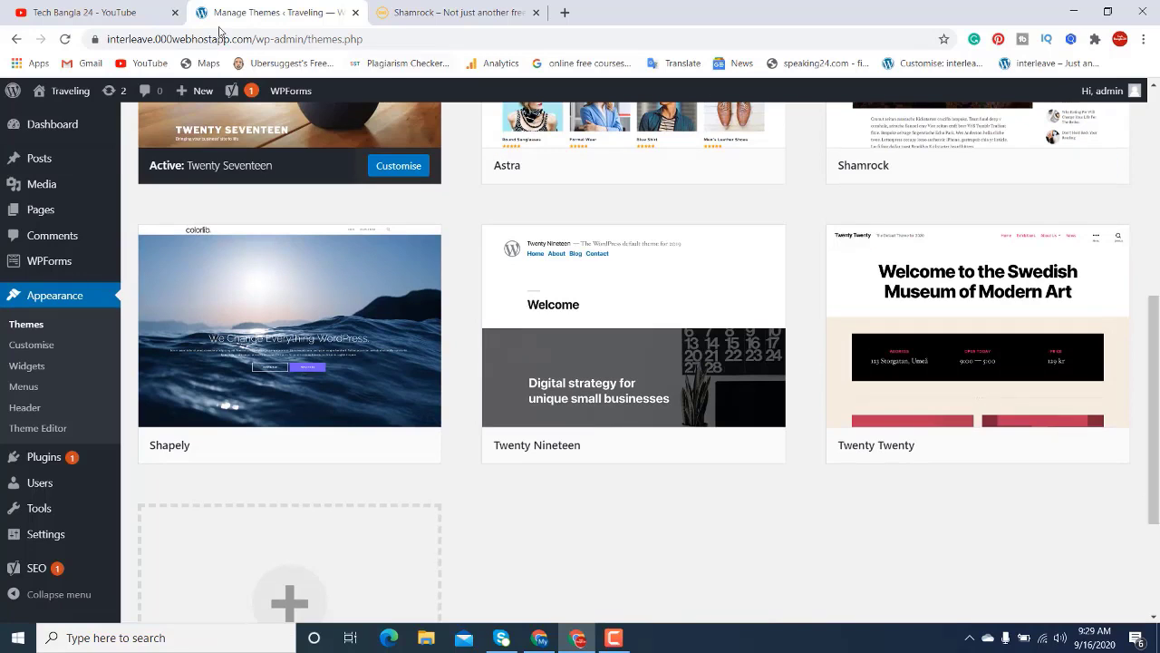
{"action": "left_click", "coordinate": [415, 11]}
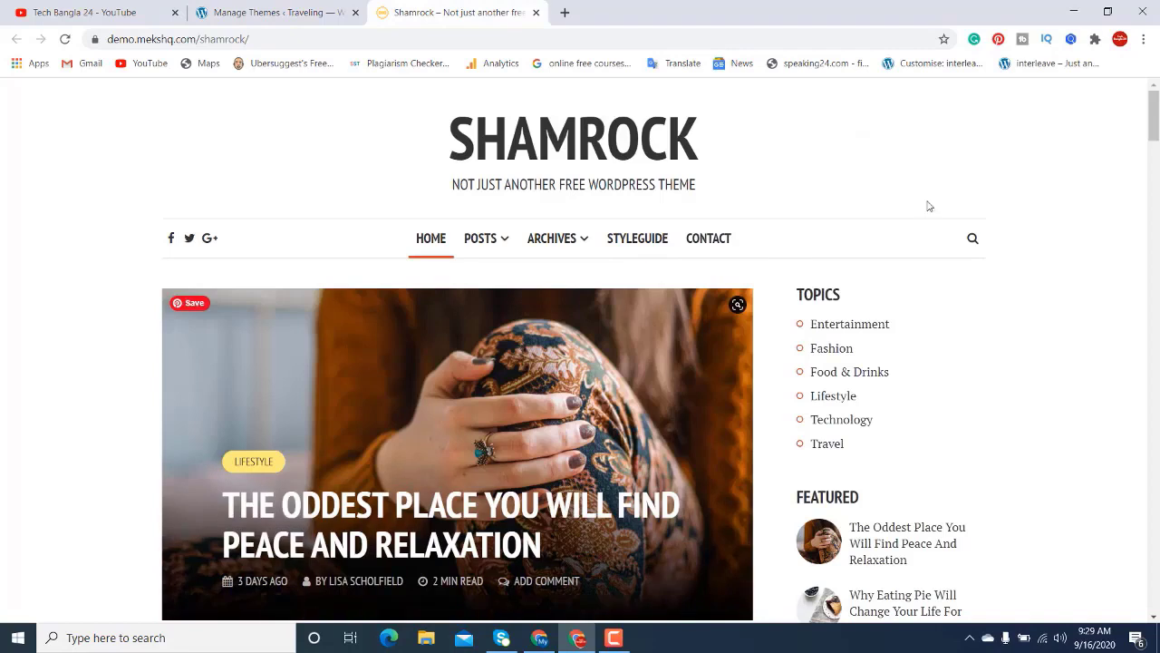
{"action": "mouse_move", "coordinate": [1155, 101]}
{"action": "left_mouse_down"}
{"action": "mouse_move", "coordinate": [1157, 152]}
{"action": "mouse_move", "coordinate": [1157, 118]}
{"action": "left_mouse_up"}
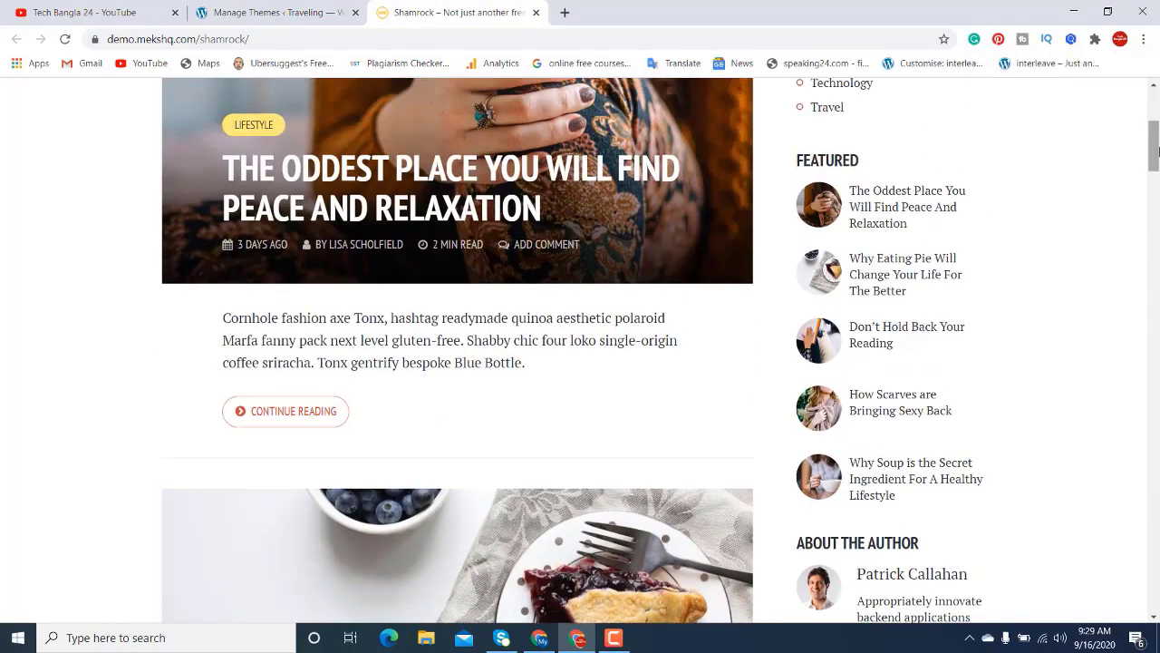
{"action": "scroll", "coordinate": [816, 91], "scroll_direction": "up", "scroll_amount": 2}
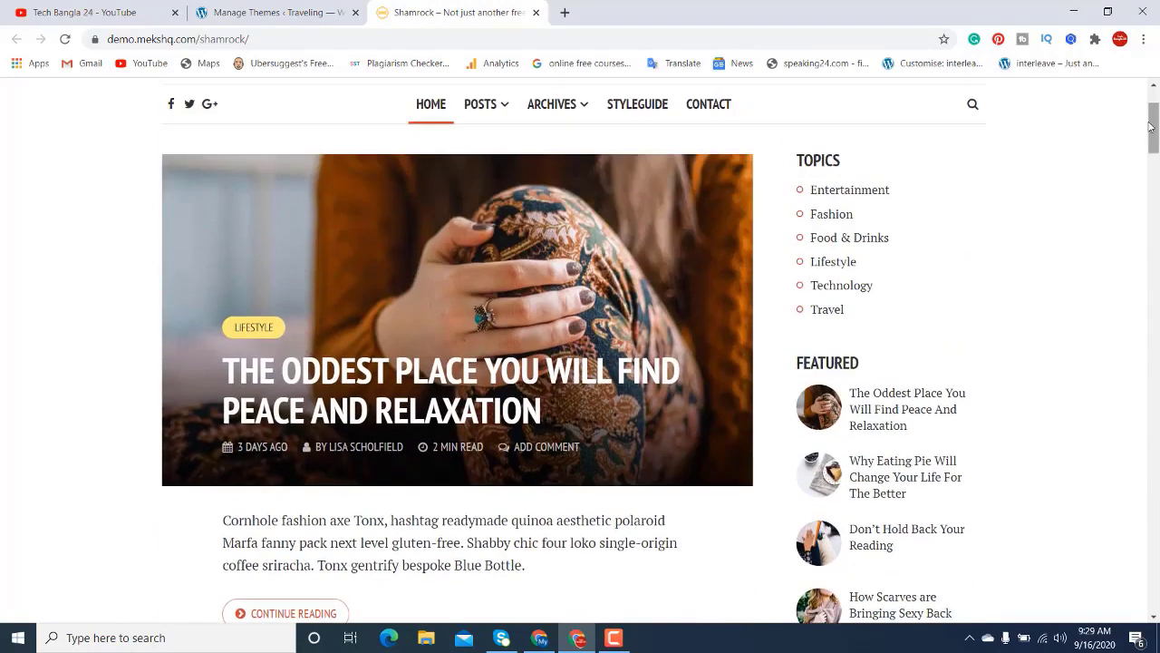
Try to install the Shamrock theme on the Traveling site by uploading shamrock.1.0.7.zip from the Downloads folder.
{"action": "left_click", "coordinate": [306, 20]}
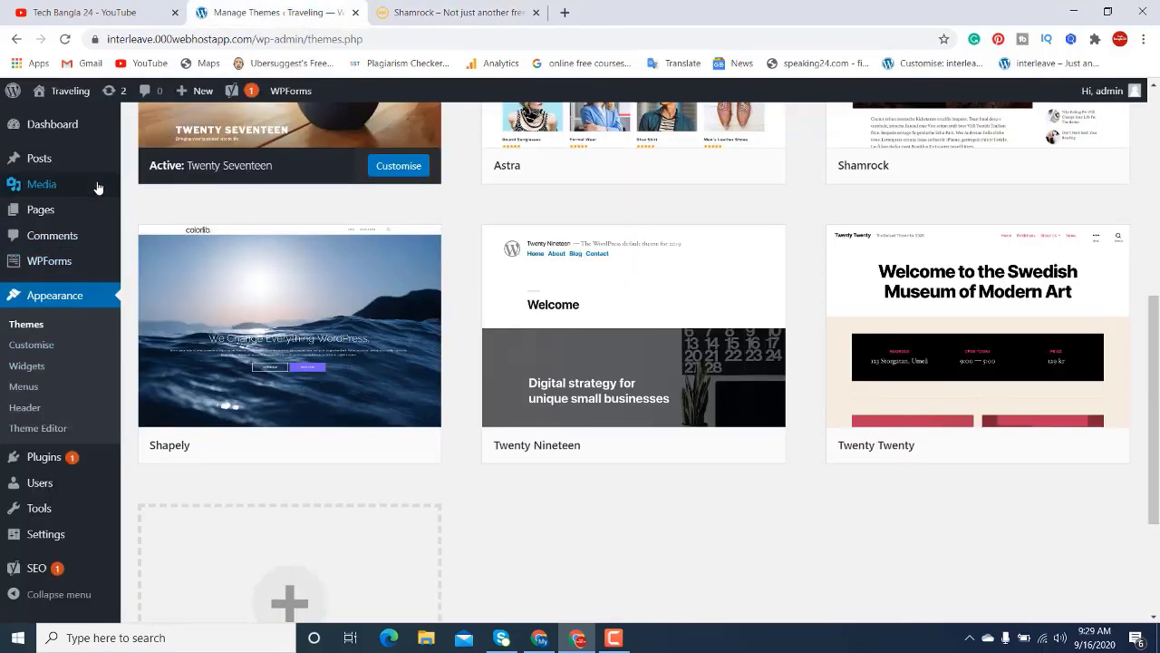
{"action": "left_click", "coordinate": [39, 326]}
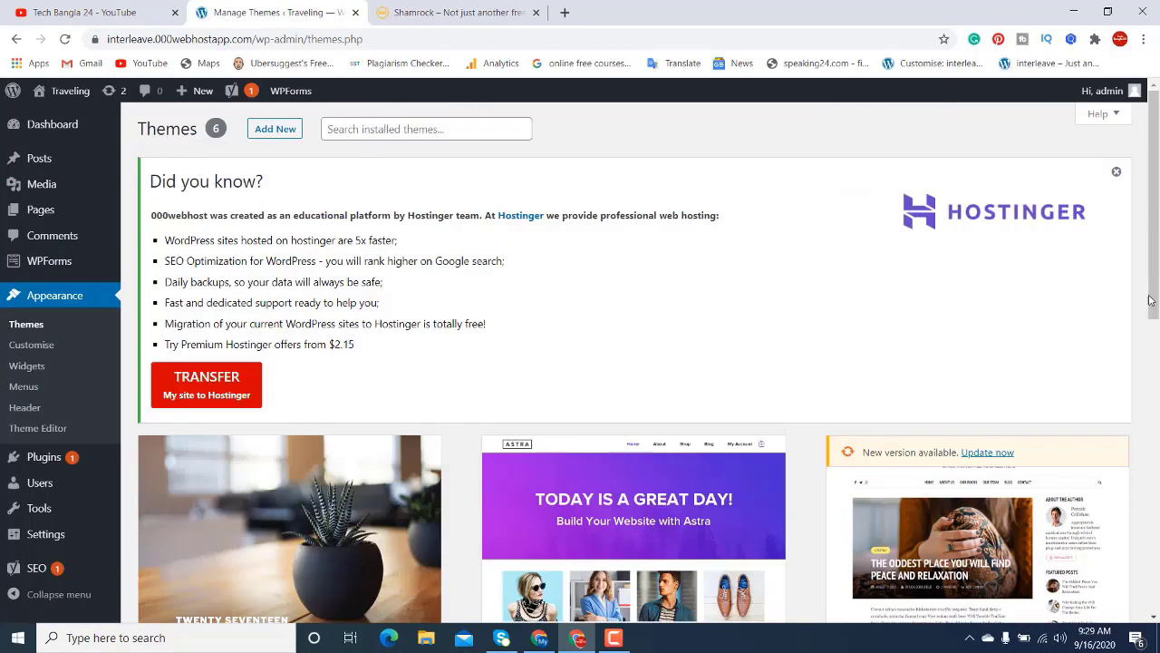
{"action": "scroll", "coordinate": [391, 603], "scroll_direction": "down", "scroll_amount": 7}
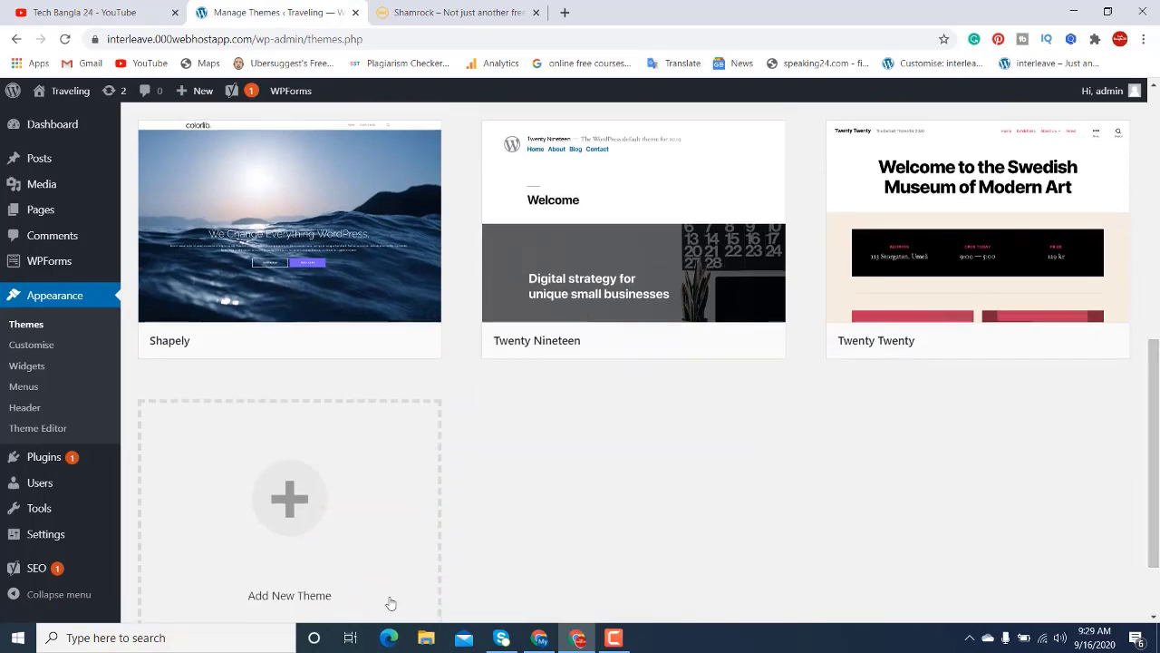
{"action": "left_click", "coordinate": [290, 510]}
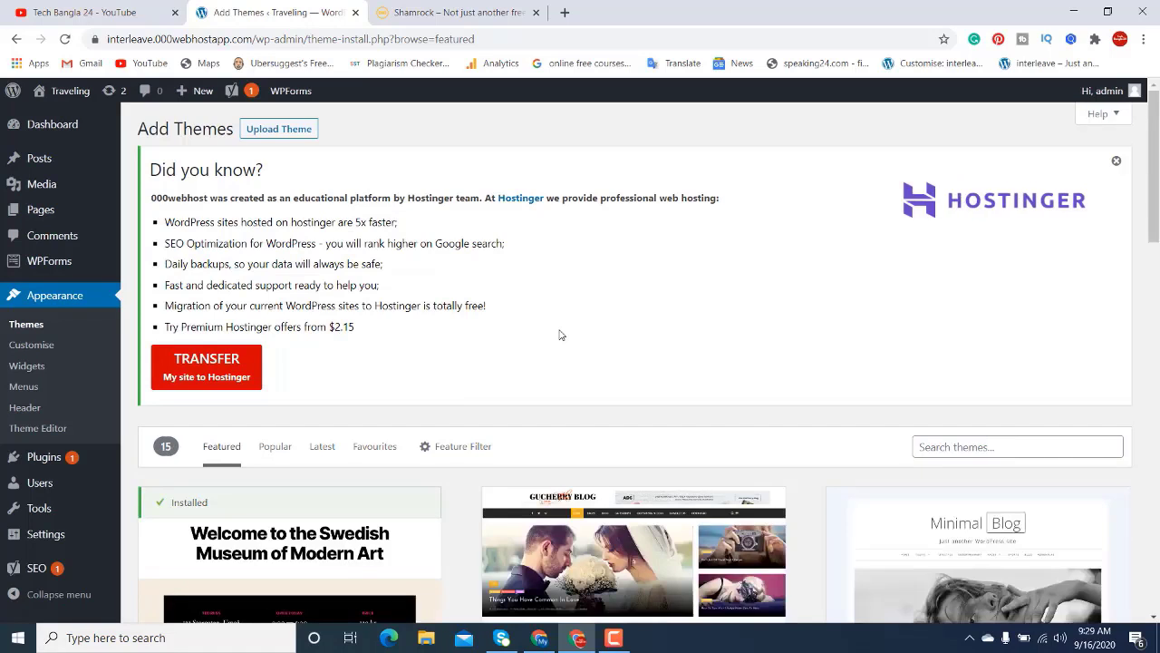
{"action": "left_click", "coordinate": [260, 134]}
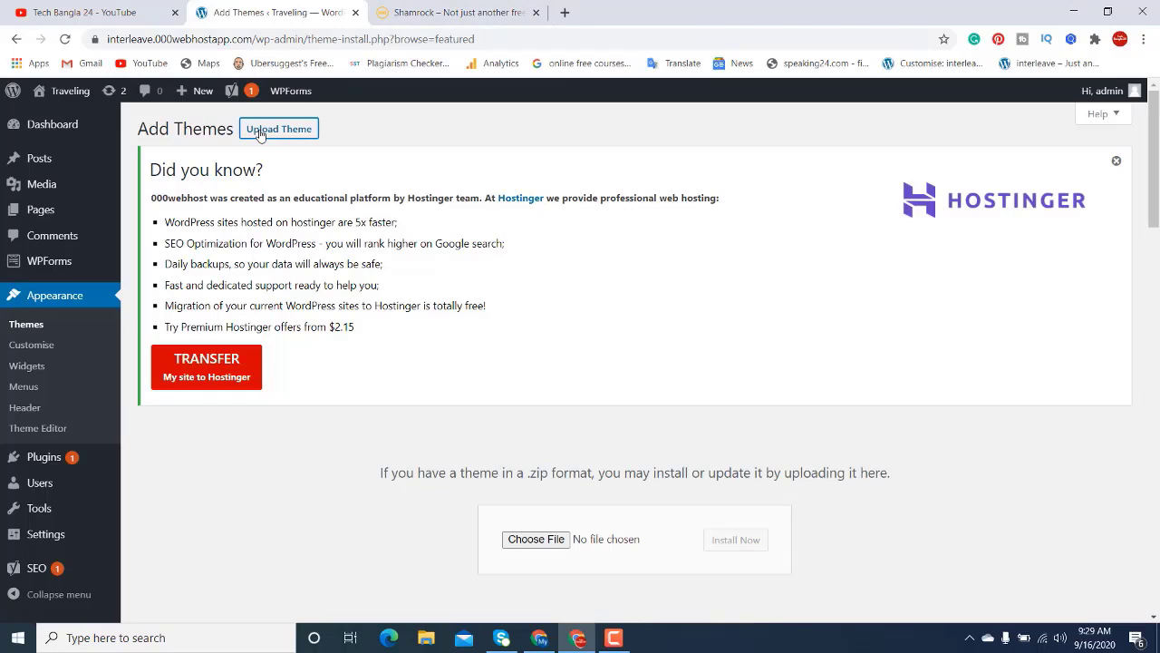
{"action": "left_click", "coordinate": [539, 541]}
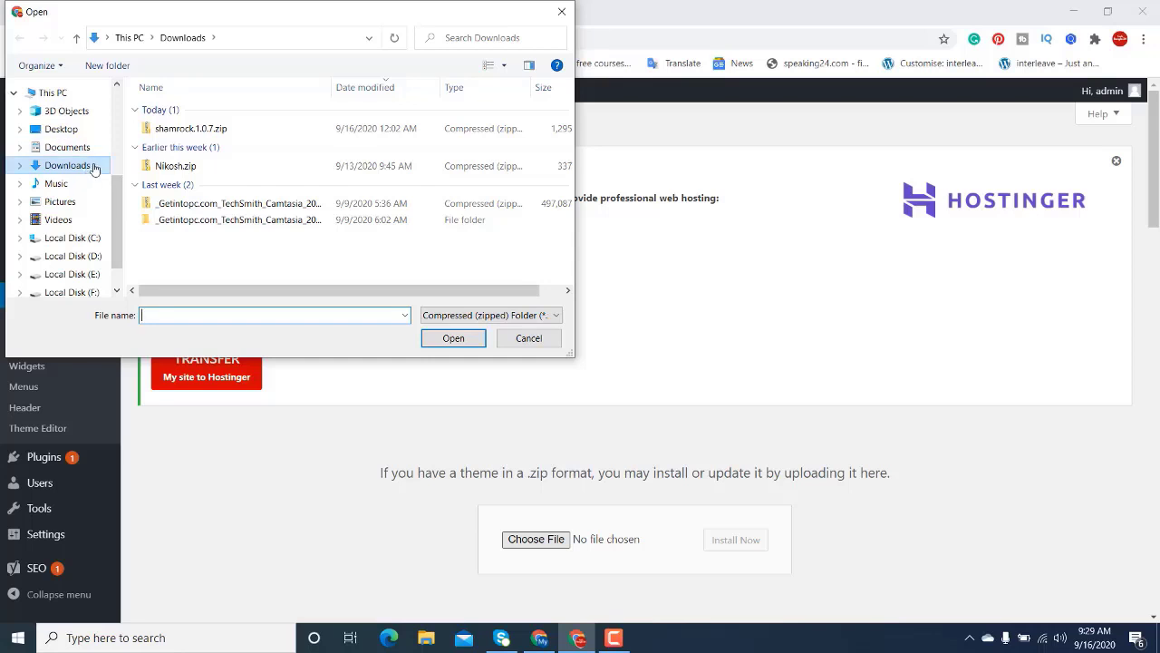
{"action": "left_click", "coordinate": [208, 130]}
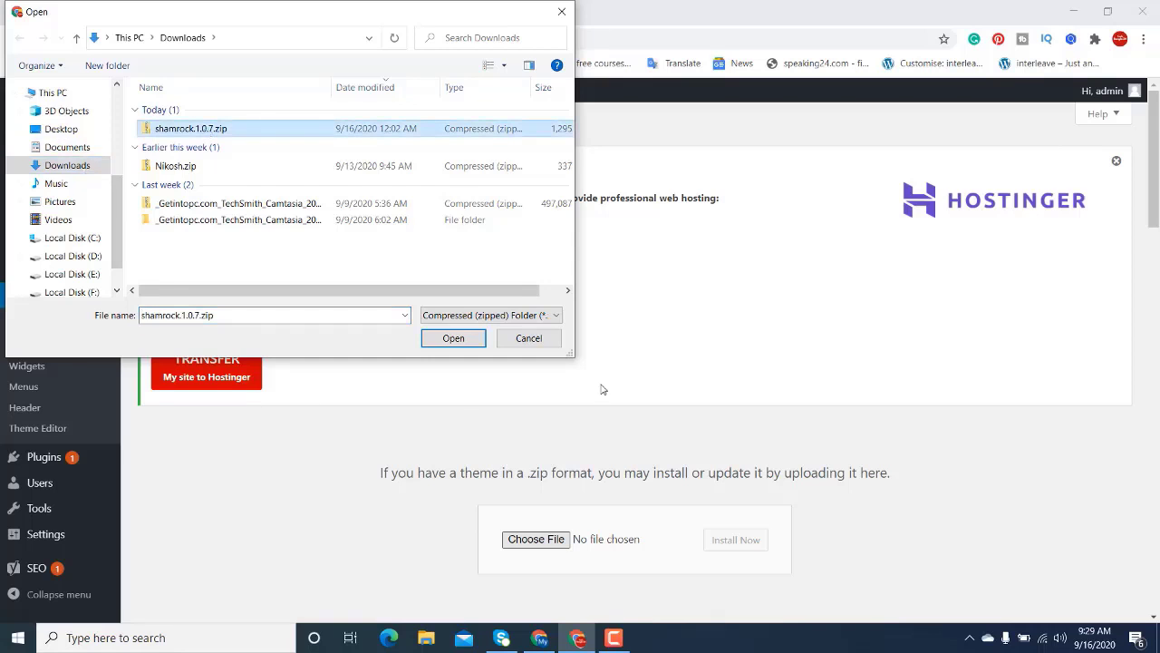
{"action": "left_click", "coordinate": [453, 338]}
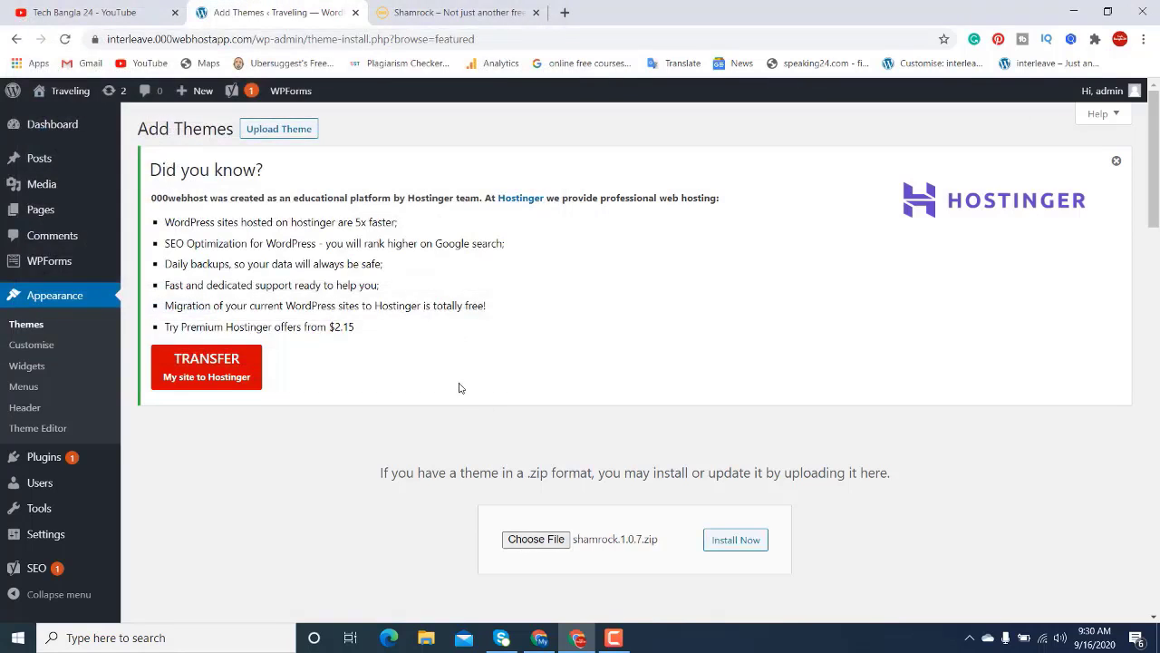
{"action": "left_click", "coordinate": [750, 542]}
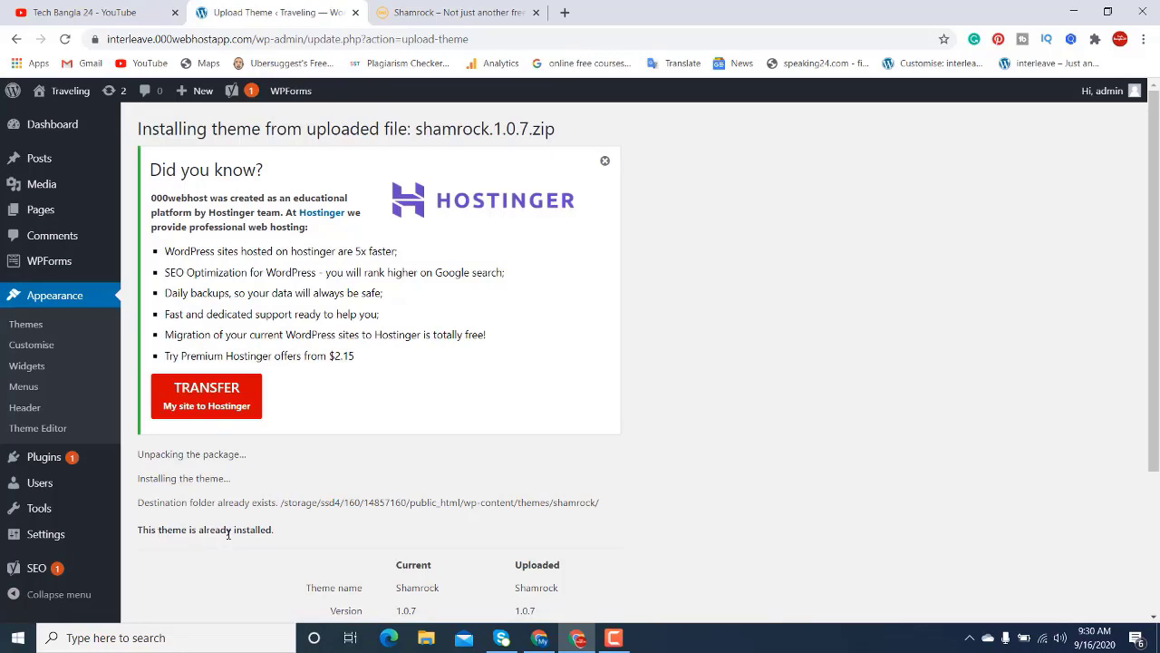
Activate the Shamrock theme from the list of installed themes.
{"action": "left_click", "coordinate": [42, 328]}
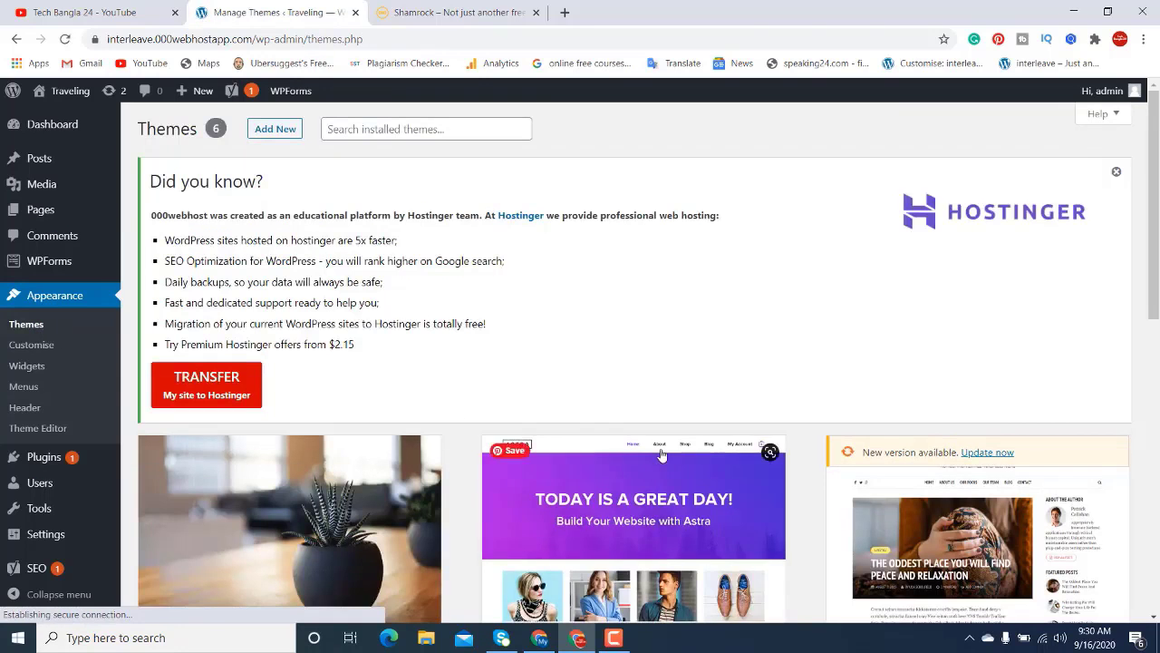
{"action": "scroll", "coordinate": [1158, 224], "scroll_direction": "down", "scroll_amount": 2}
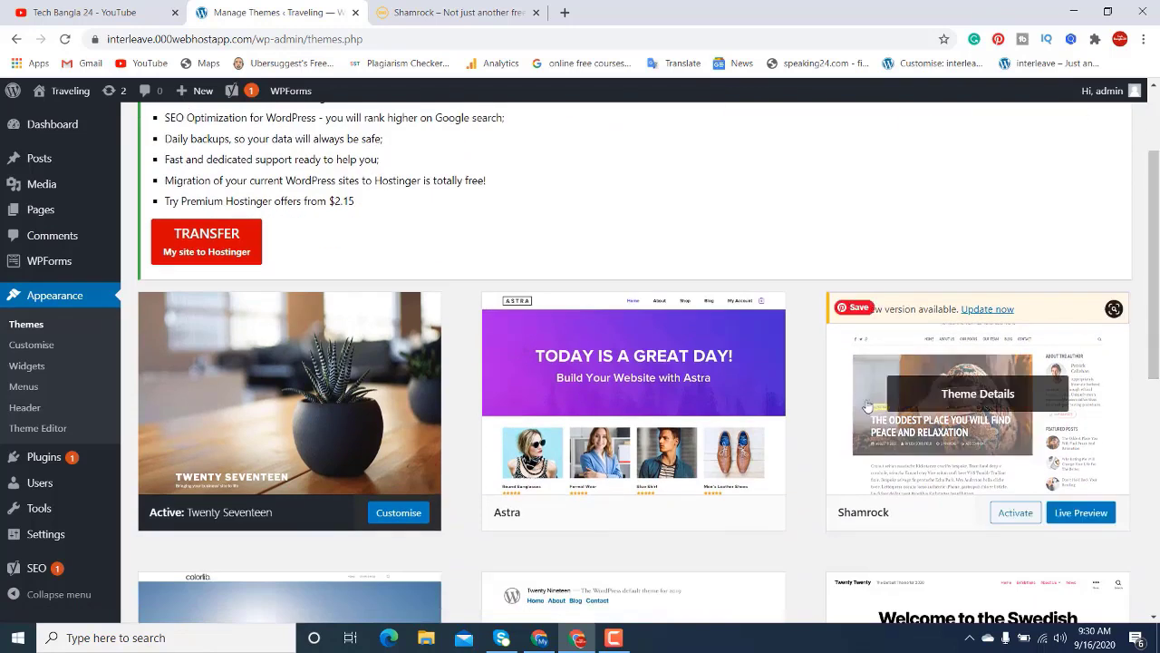
{"action": "left_click", "coordinate": [1015, 513]}
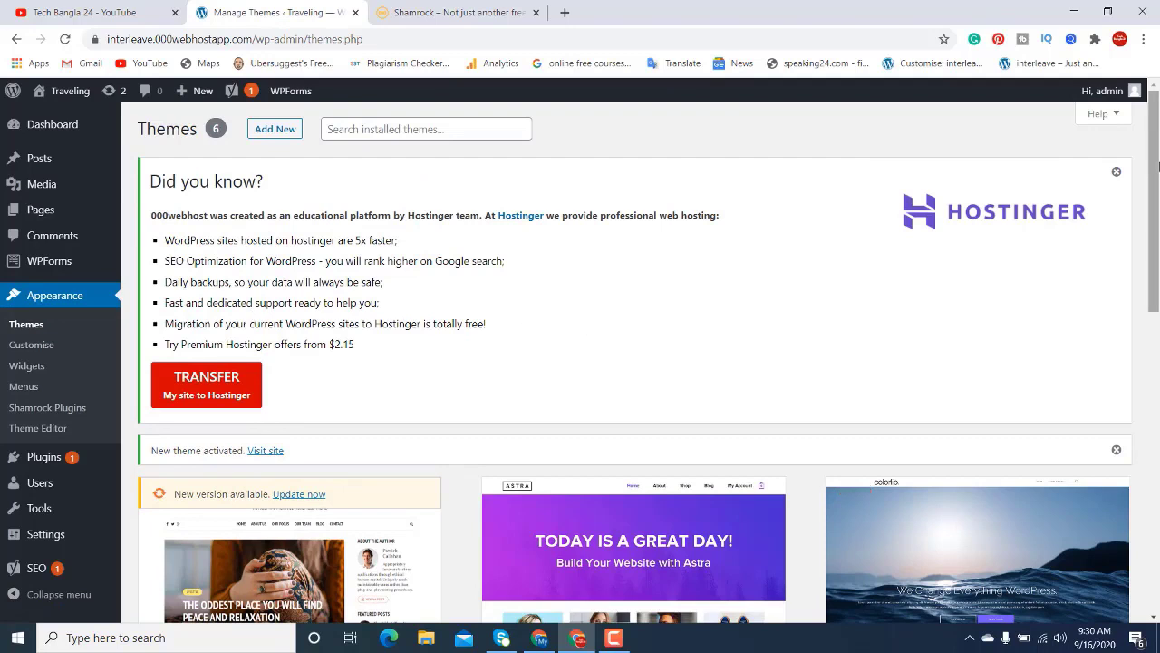
{"action": "scroll", "coordinate": [1153, 200], "scroll_direction": "down", "scroll_amount": 3}
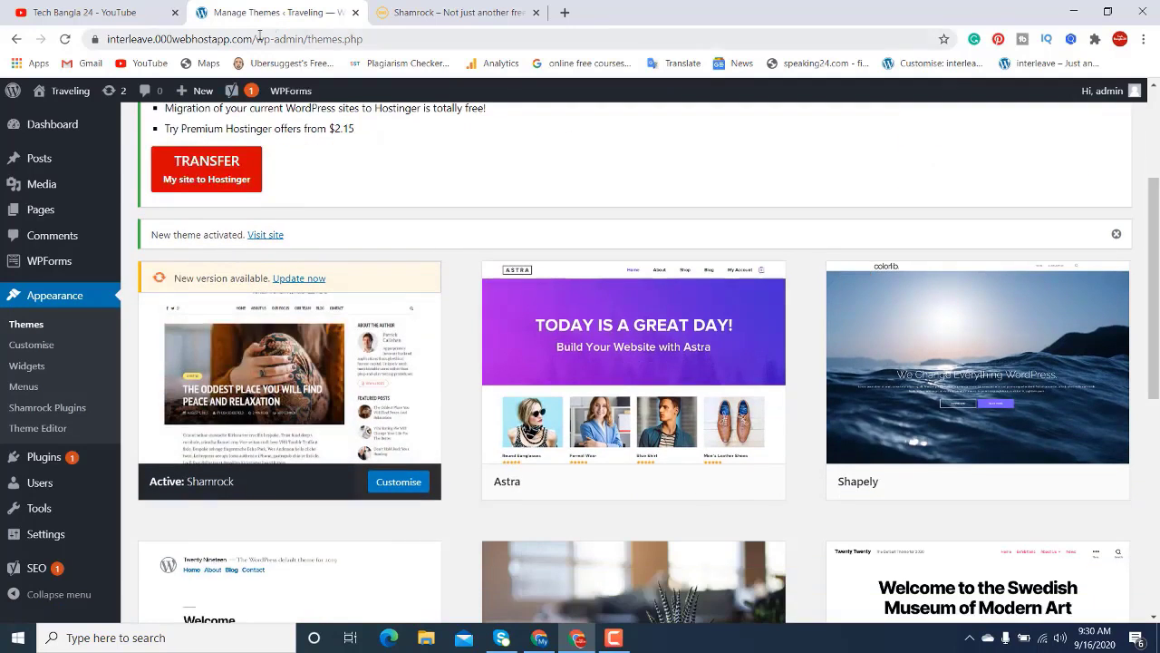
Visit the Traveling site in a new browser tab and look over its home page under the Shamrock theme.
{"action": "mouse_move", "coordinate": [45, 91]}
{"action": "right_click", "coordinate": [44, 117]}
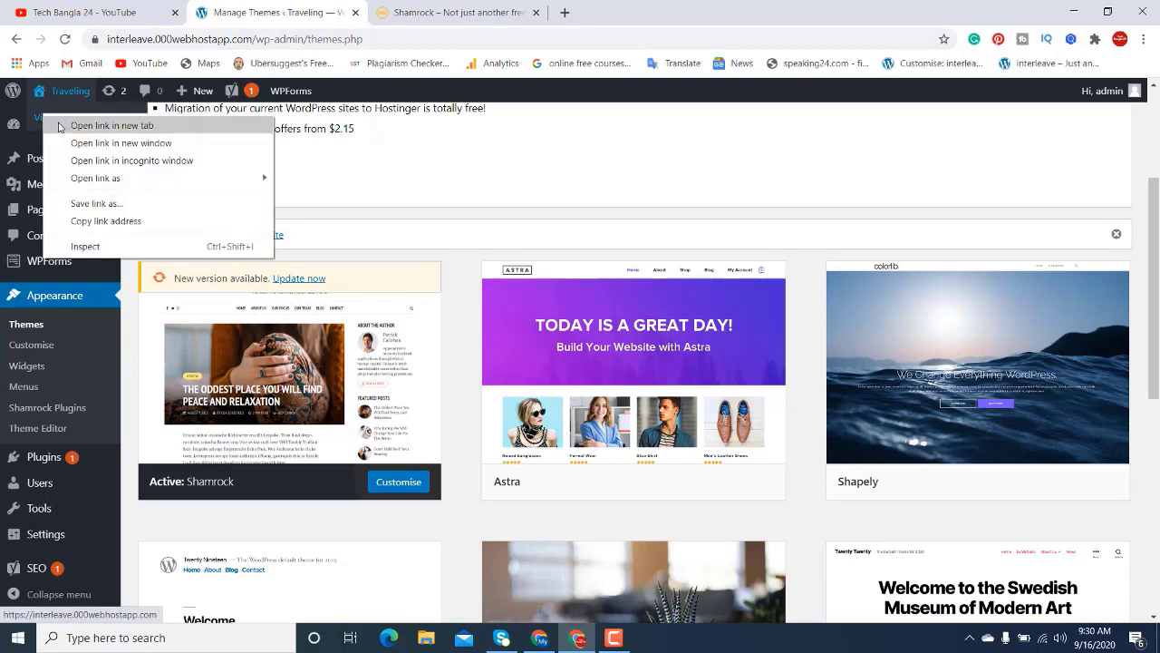
{"action": "left_click", "coordinate": [104, 125]}
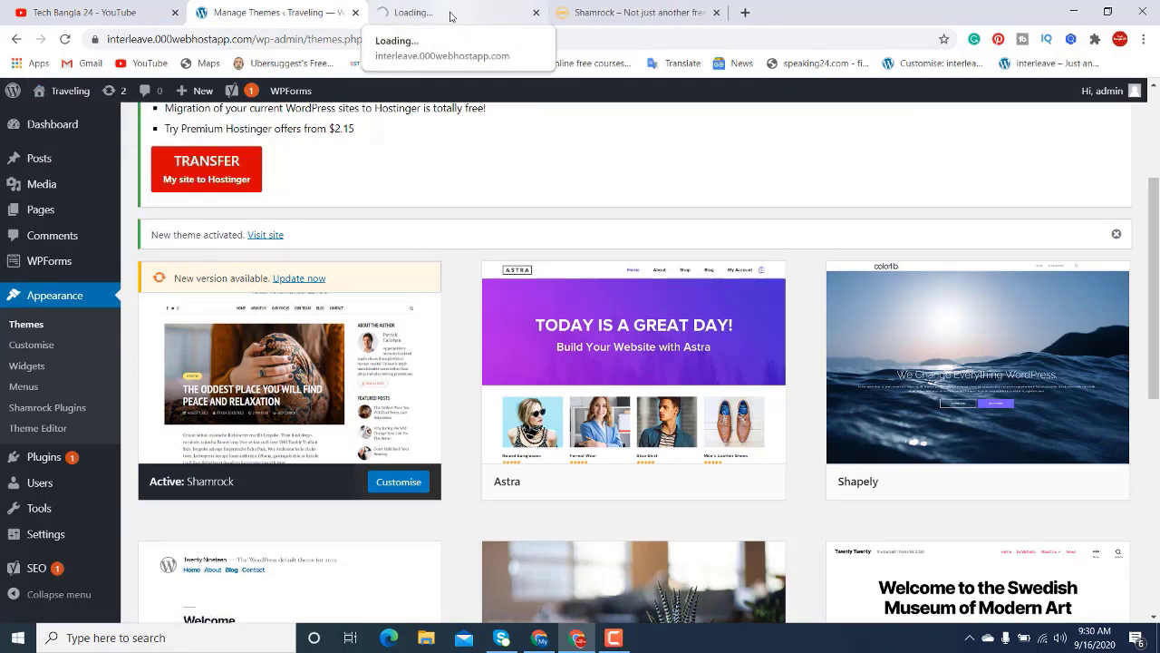
{"action": "left_click", "coordinate": [452, 15]}
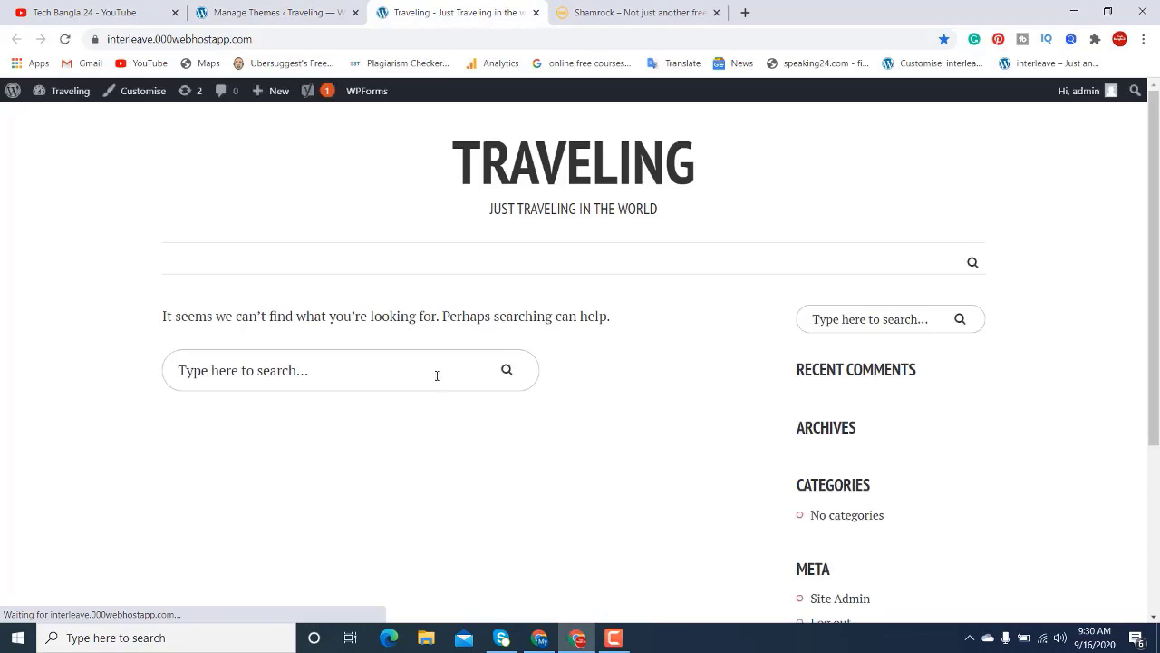
{"action": "mouse_move", "coordinate": [1152, 162]}
{"action": "left_mouse_down"}
{"action": "mouse_move", "coordinate": [1153, 290]}
{"action": "mouse_move", "coordinate": [1155, 150]}
{"action": "mouse_move", "coordinate": [1157, 335]}
{"action": "mouse_move", "coordinate": [1149, 156]}
{"action": "left_mouse_up"}
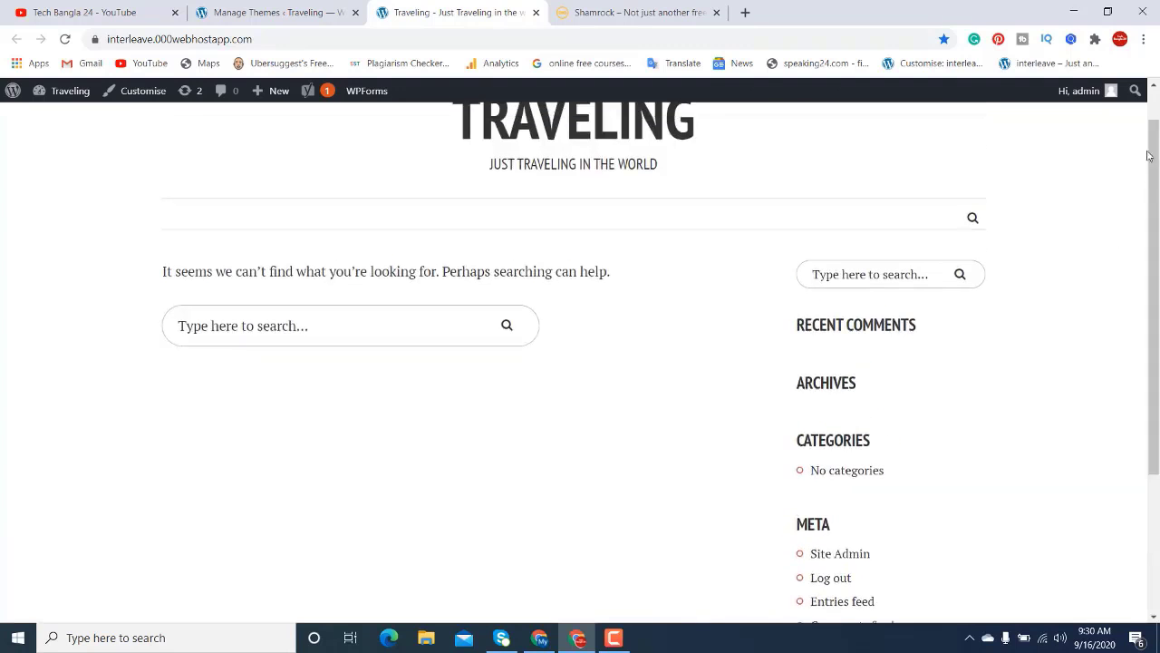
Start a new post and copy the excerpt paragraph of the first article on the Shamrock demo page for it.
{"action": "mouse_move", "coordinate": [262, 90]}
{"action": "left_click", "coordinate": [263, 120]}
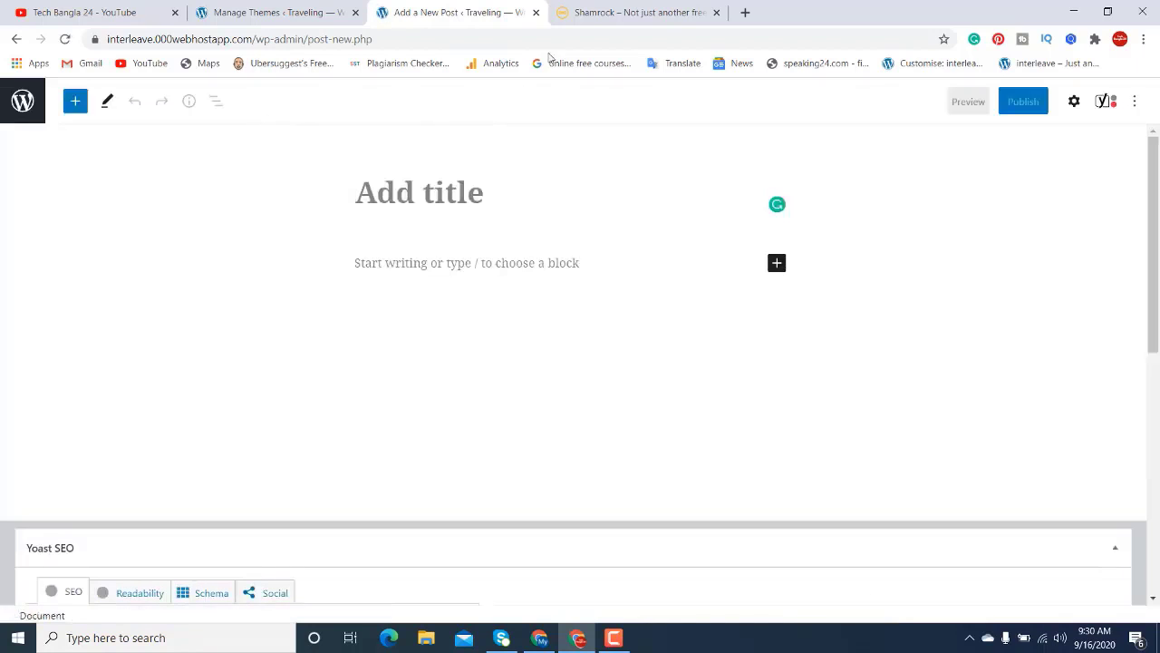
{"action": "left_click", "coordinate": [626, 13]}
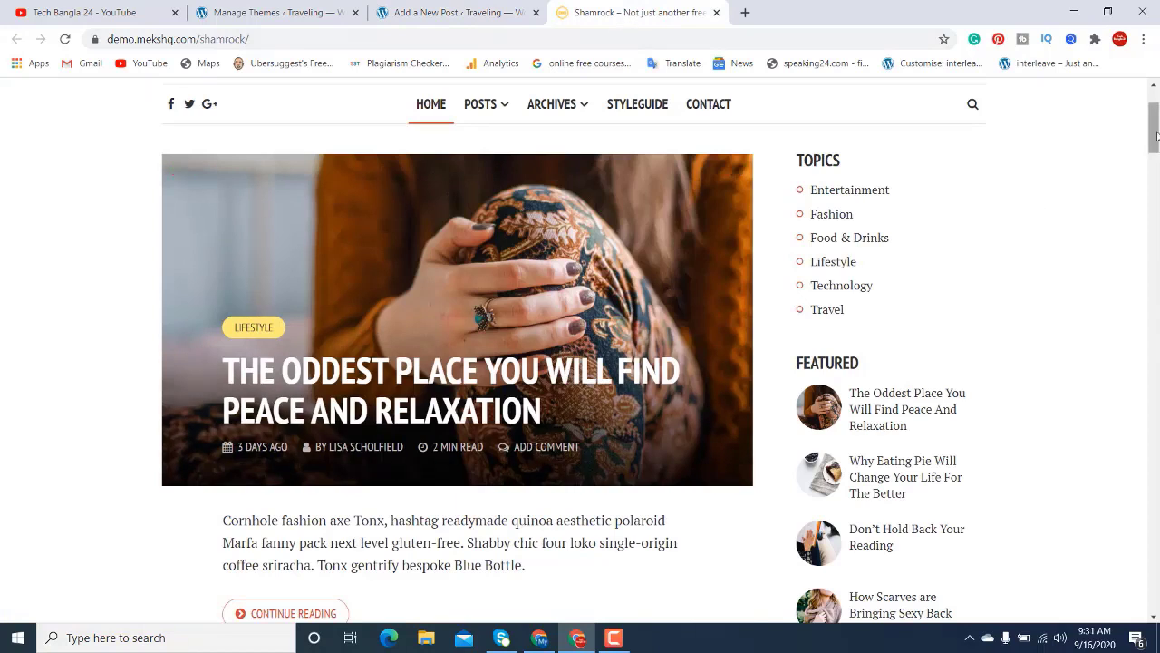
{"action": "scroll", "coordinate": [222, 363], "scroll_direction": "down", "scroll_amount": 2}
{"action": "left_click_drag", "start_coordinate": [222, 362], "coordinate": [524, 413]}
{"action": "key", "text": "ctrl+c"}
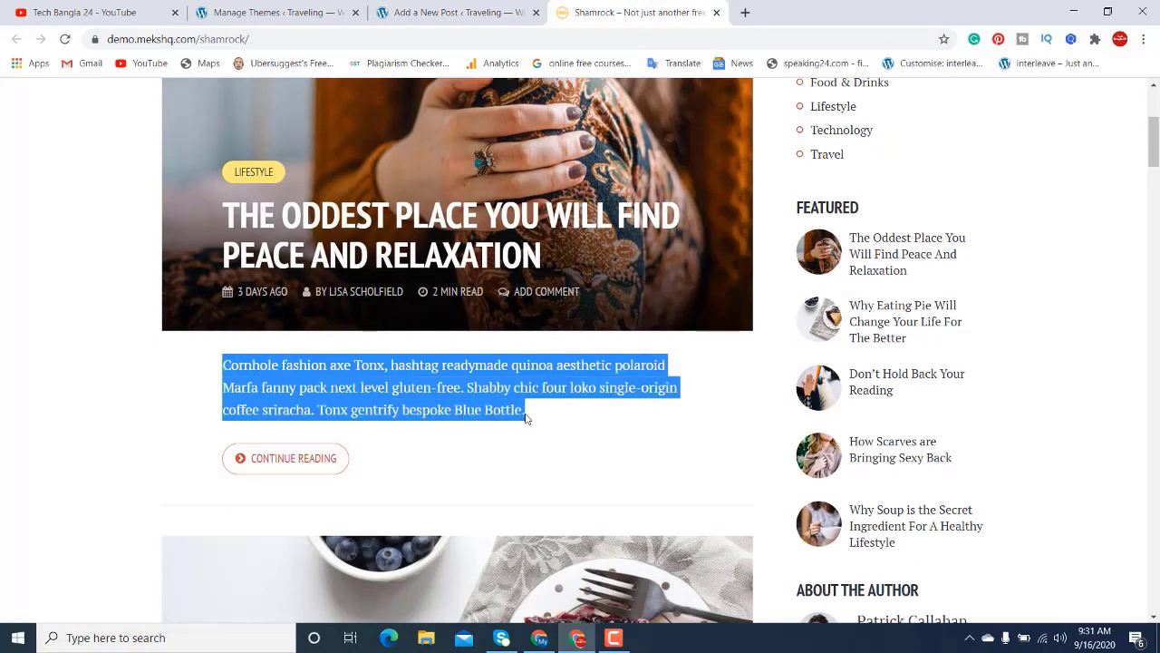
{"action": "left_click", "coordinate": [526, 417]}
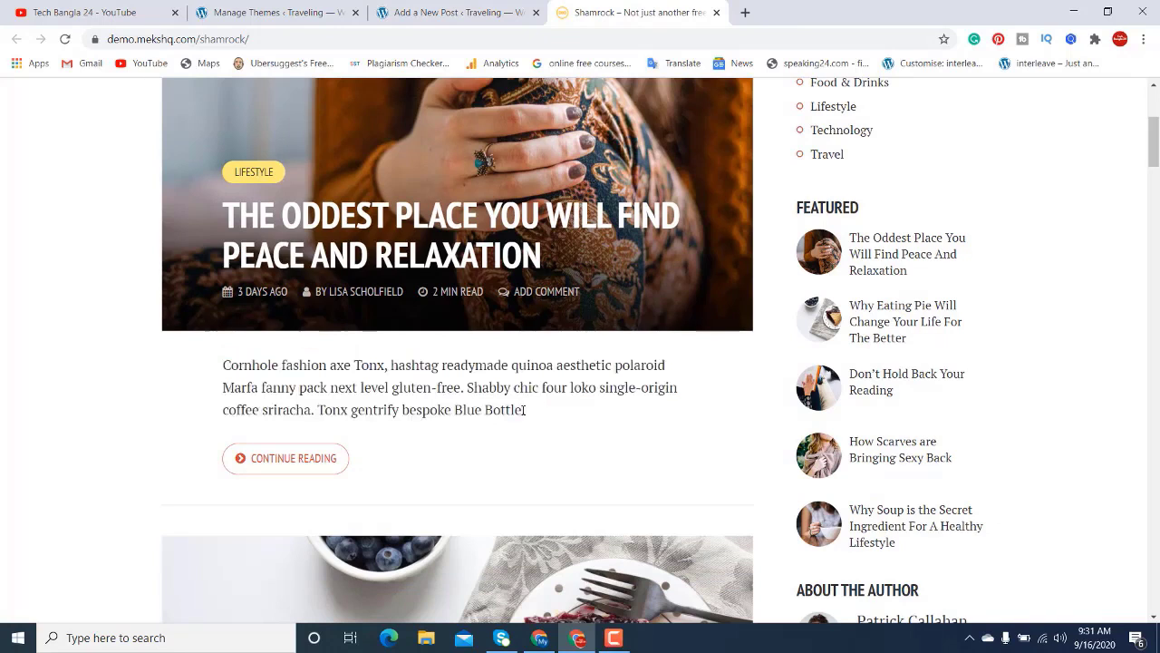
{"action": "left_click", "coordinate": [440, 12]}
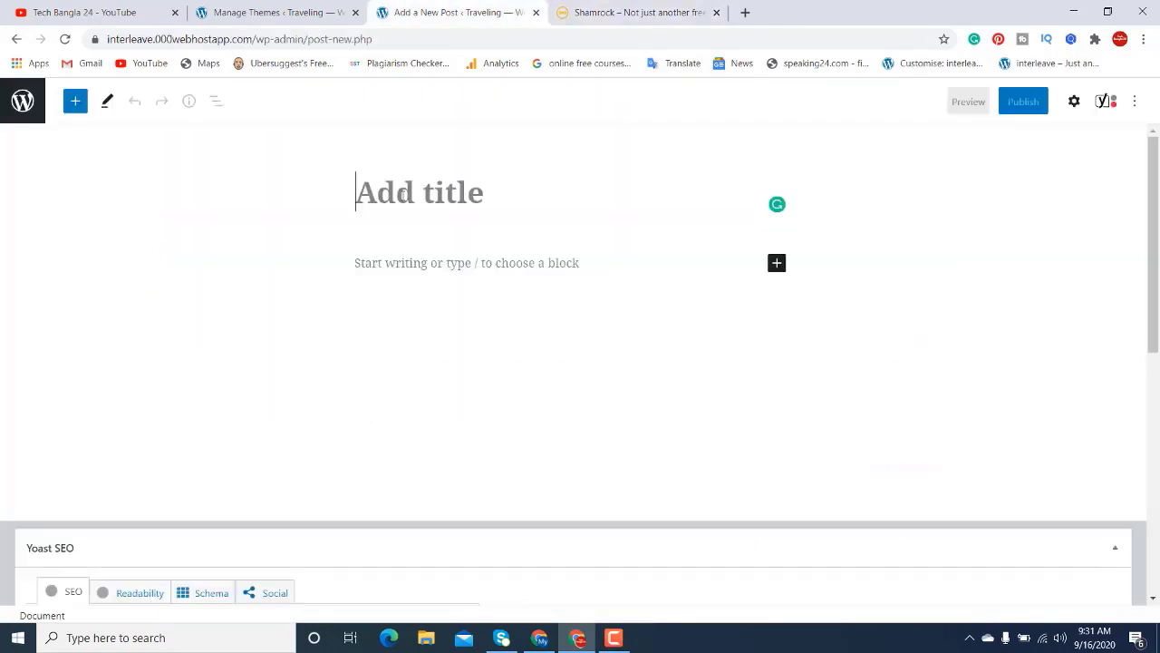
{"action": "left_click", "coordinate": [403, 194]}
{"action": "key", "text": "ctrl+v"}
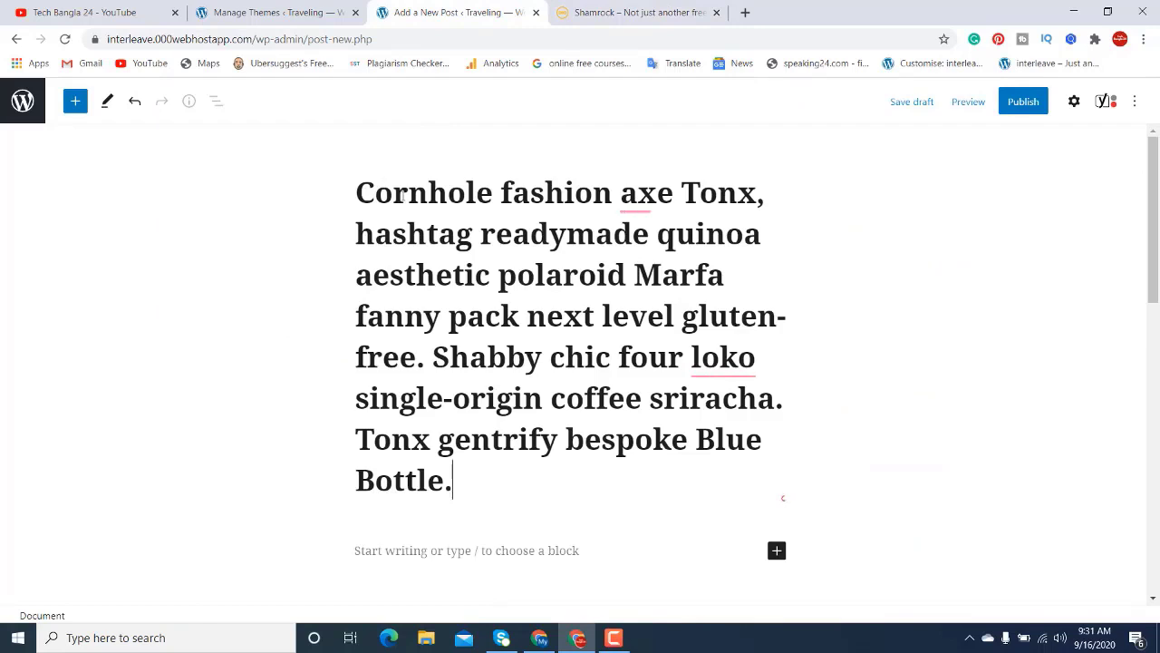
{"action": "key", "text": "ctrl+z"}
Paste the copied paragraph into the post body and reuse its opening "Cornhole fashion axe Tonx, hashtag readymade" as the title.
{"action": "left_click", "coordinate": [416, 262]}
{"action": "key", "text": "ctrl+v"}
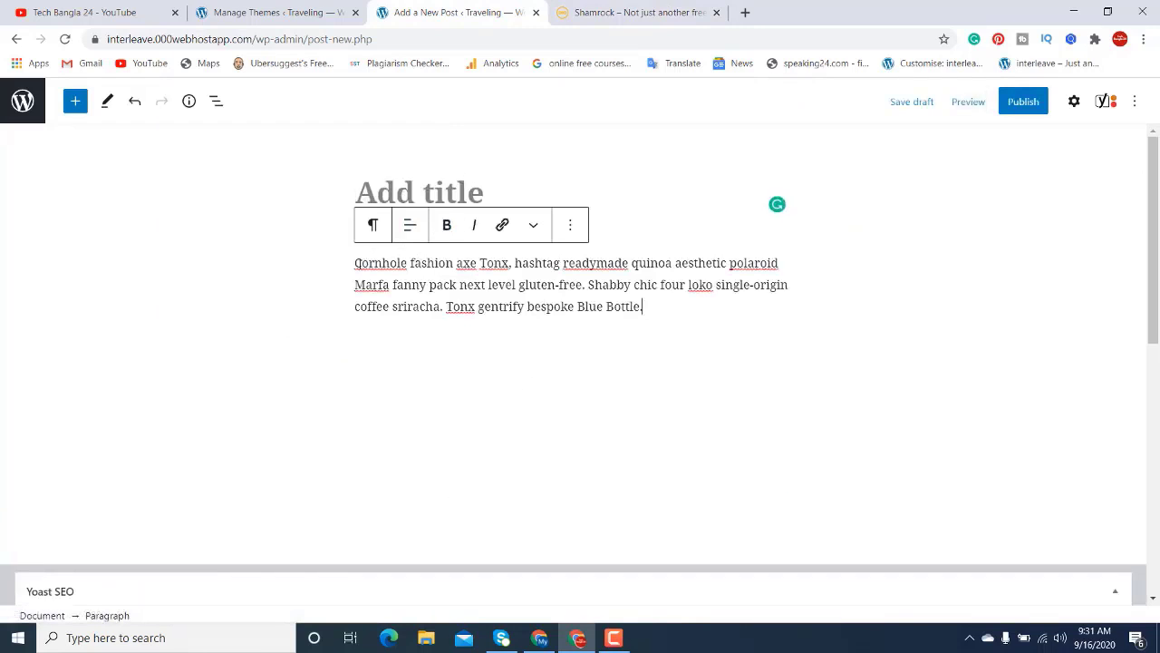
{"action": "left_click_drag", "start_coordinate": [356, 264], "coordinate": [631, 265]}
{"action": "key", "text": "ctrl+c"}
{"action": "left_click", "coordinate": [632, 264]}
{"action": "left_click", "coordinate": [504, 195]}
{"action": "key", "text": "ctrl+v"}
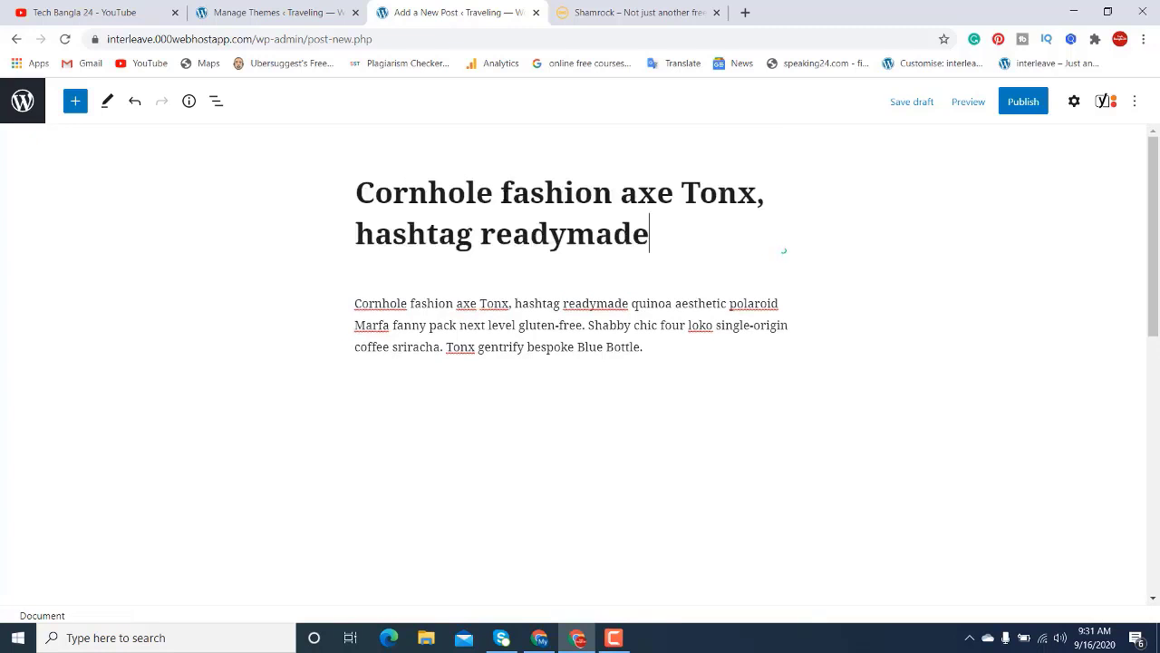
Show the post settings and lengthen the body paragraph by pasting the copied title text five more times at its end.
{"action": "scroll", "coordinate": [505, 198], "scroll_direction": "down", "scroll_amount": 3}
{"action": "scroll", "coordinate": [505, 197], "scroll_direction": "down", "scroll_amount": 2}
{"action": "scroll", "coordinate": [505, 198], "scroll_direction": "up", "scroll_amount": 5}
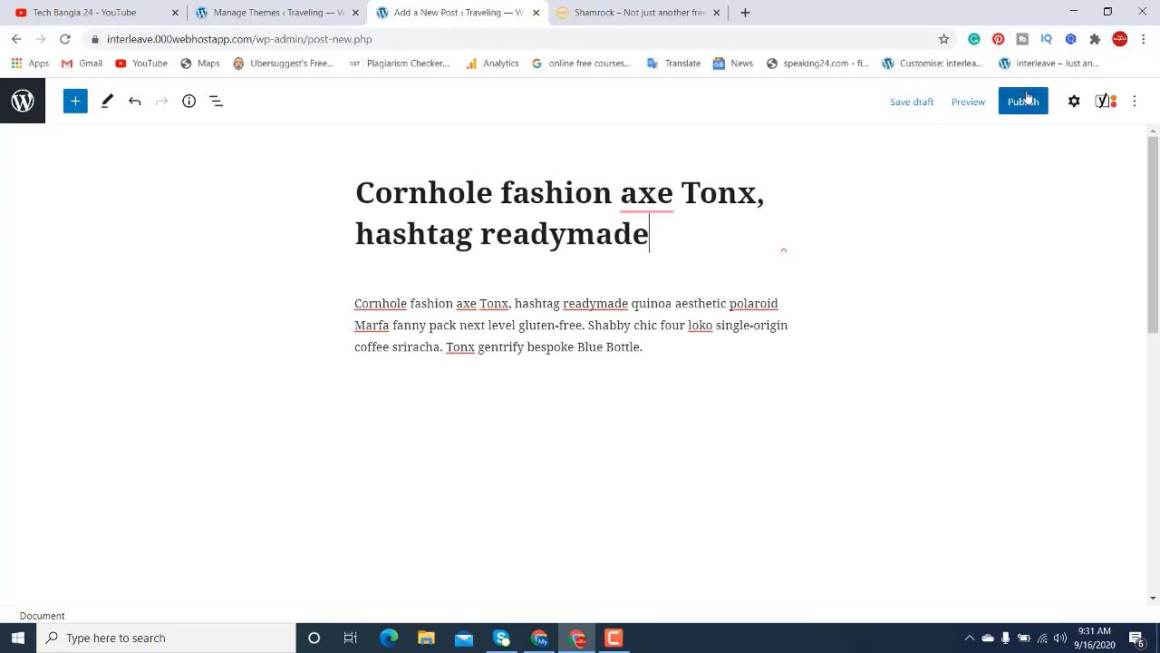
{"action": "left_click", "coordinate": [969, 105]}
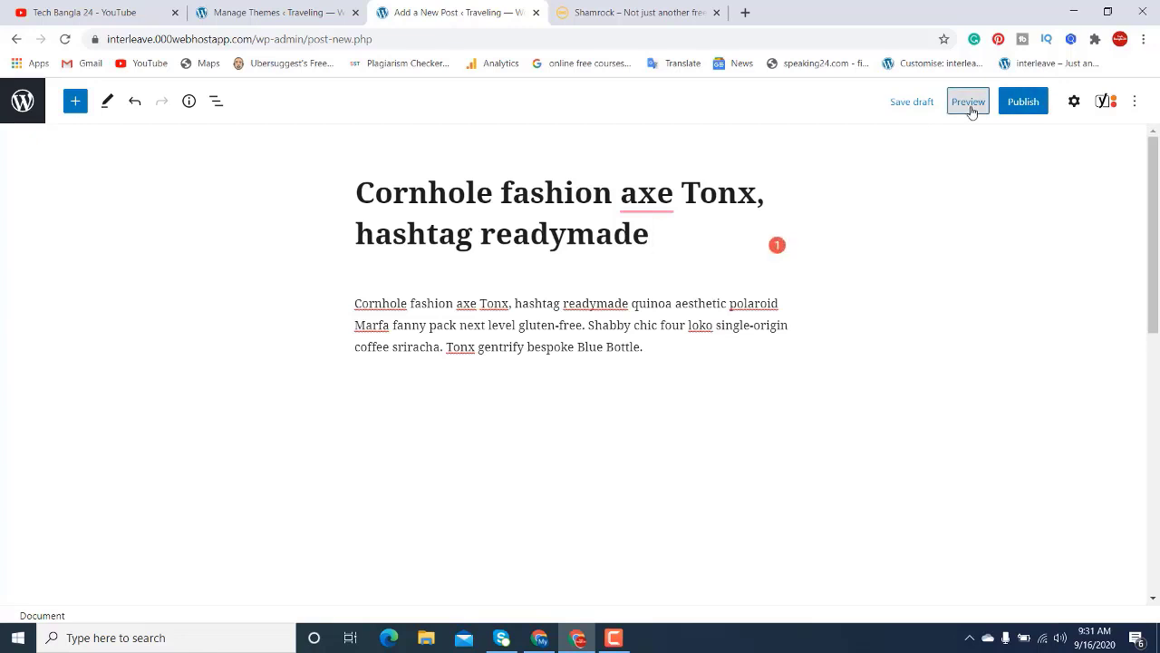
{"action": "left_click", "coordinate": [1075, 101]}
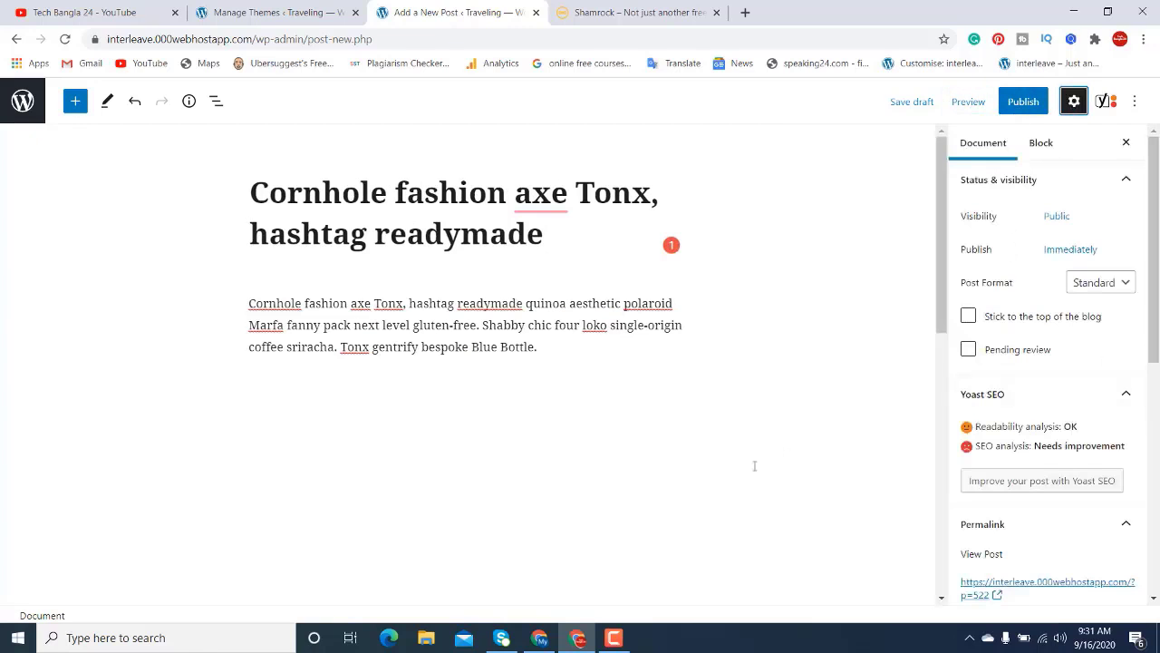
{"action": "left_click", "coordinate": [558, 354]}
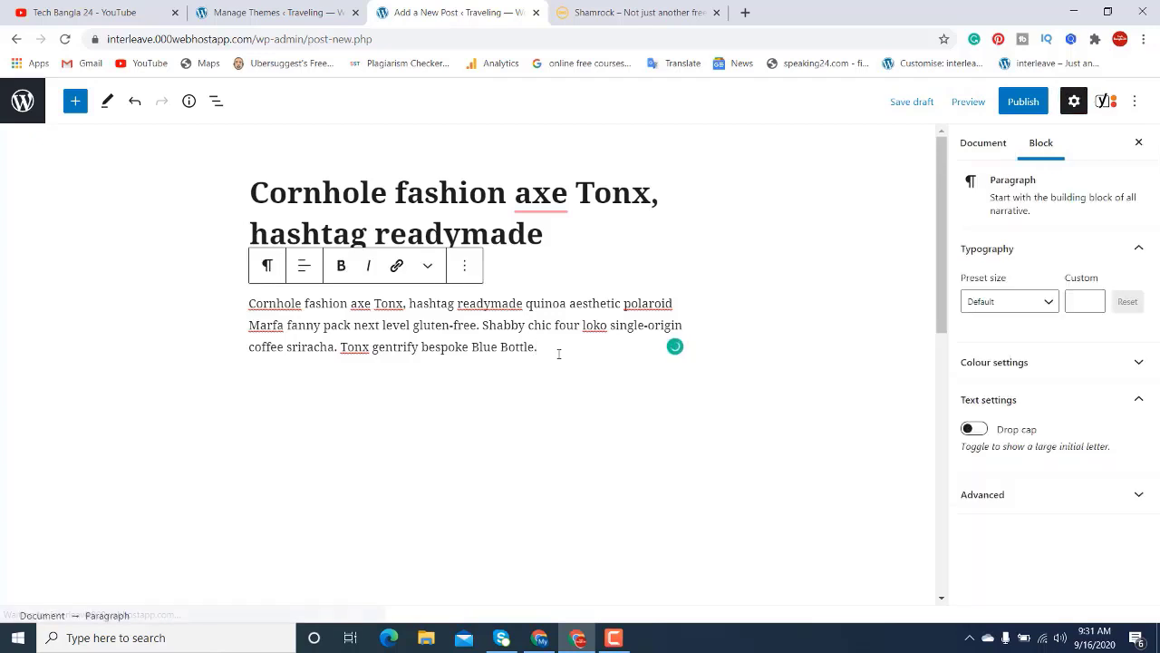
{"action": "key", "text": "ctrl+v"}
{"action": "key", "text": "ctrl+v"}
{"action": "key", "text": "ctrl+v"}
{"action": "key", "text": "ctrl+v"}
{"action": "key", "text": "ctrl+v"}
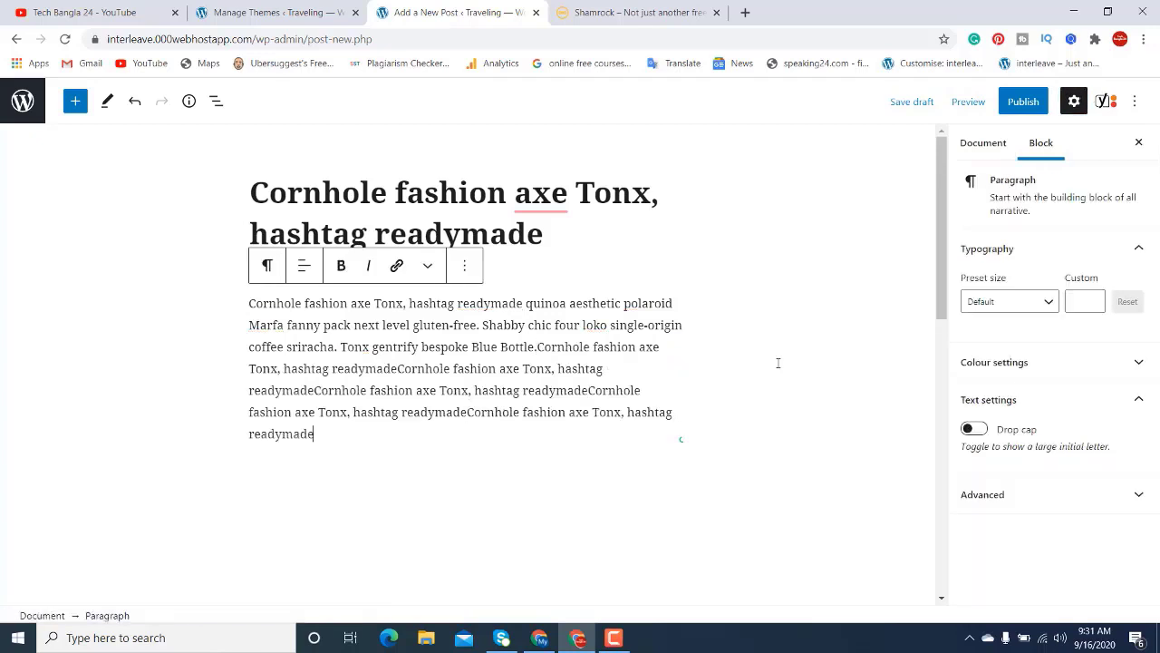
Set the snowy mountain photo nepal-100983_1920.jpg from the media library as the post's featured image.
{"action": "left_click", "coordinate": [966, 144]}
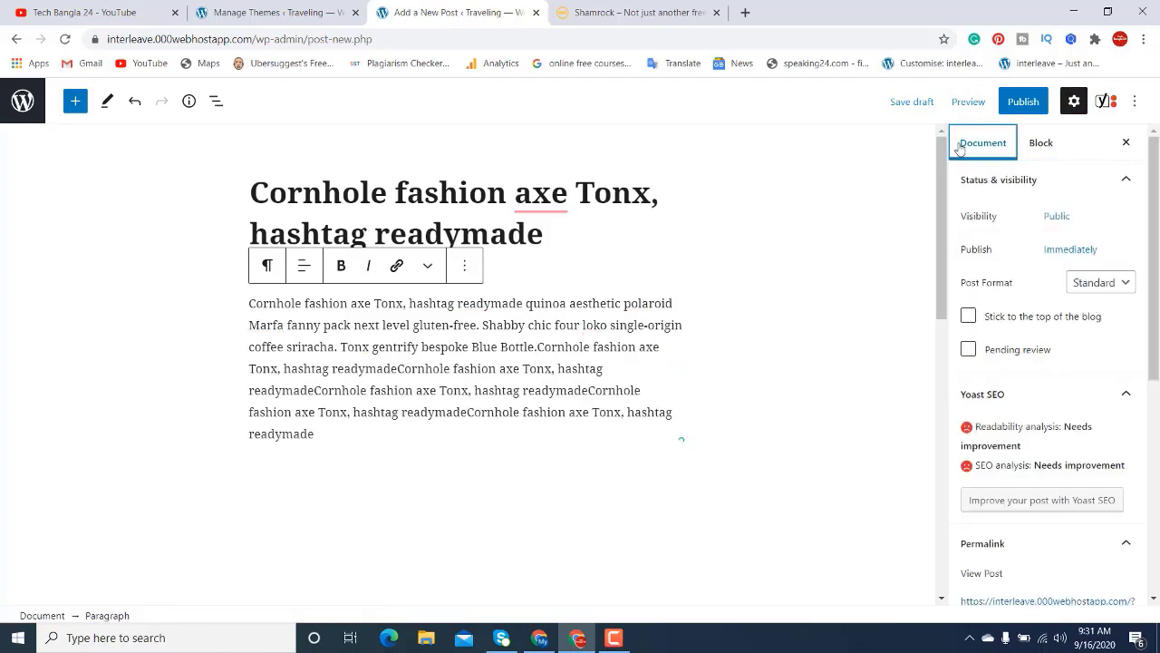
{"action": "scroll", "coordinate": [1156, 193], "scroll_direction": "down", "scroll_amount": 5}
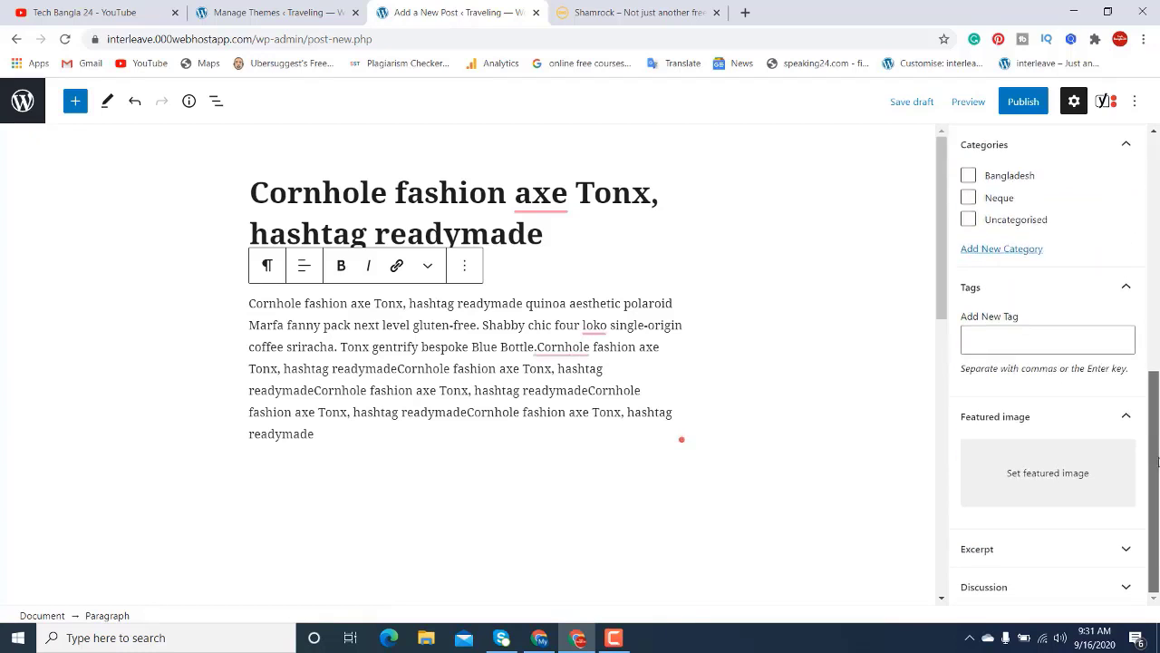
{"action": "left_click", "coordinate": [1016, 481]}
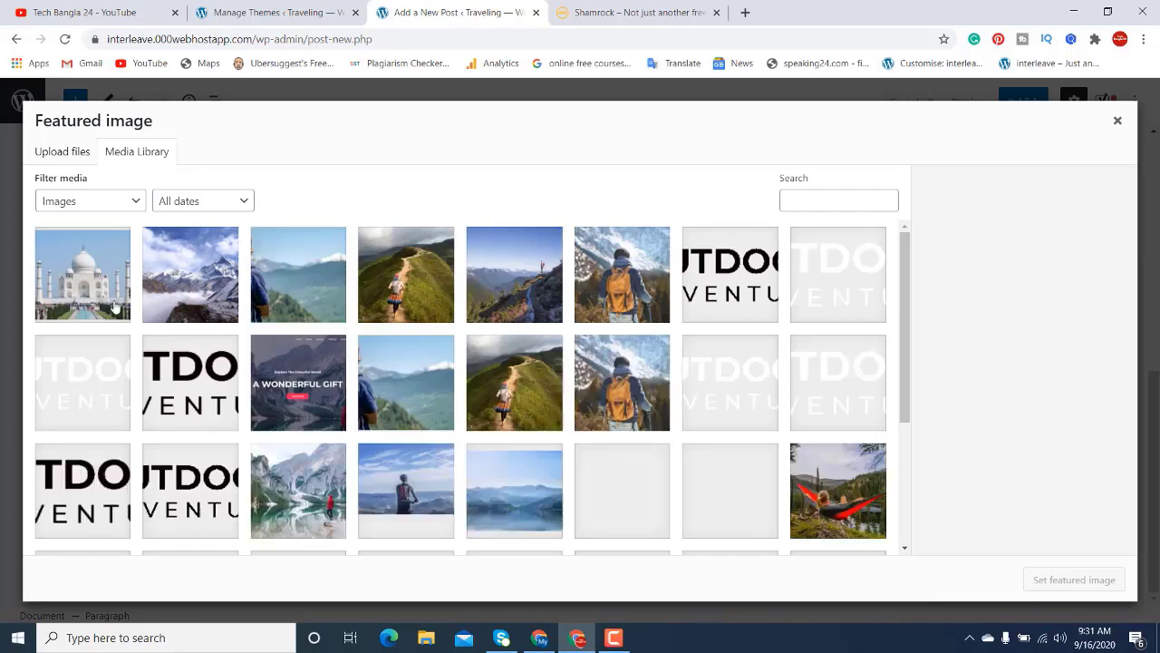
{"action": "left_click", "coordinate": [207, 284]}
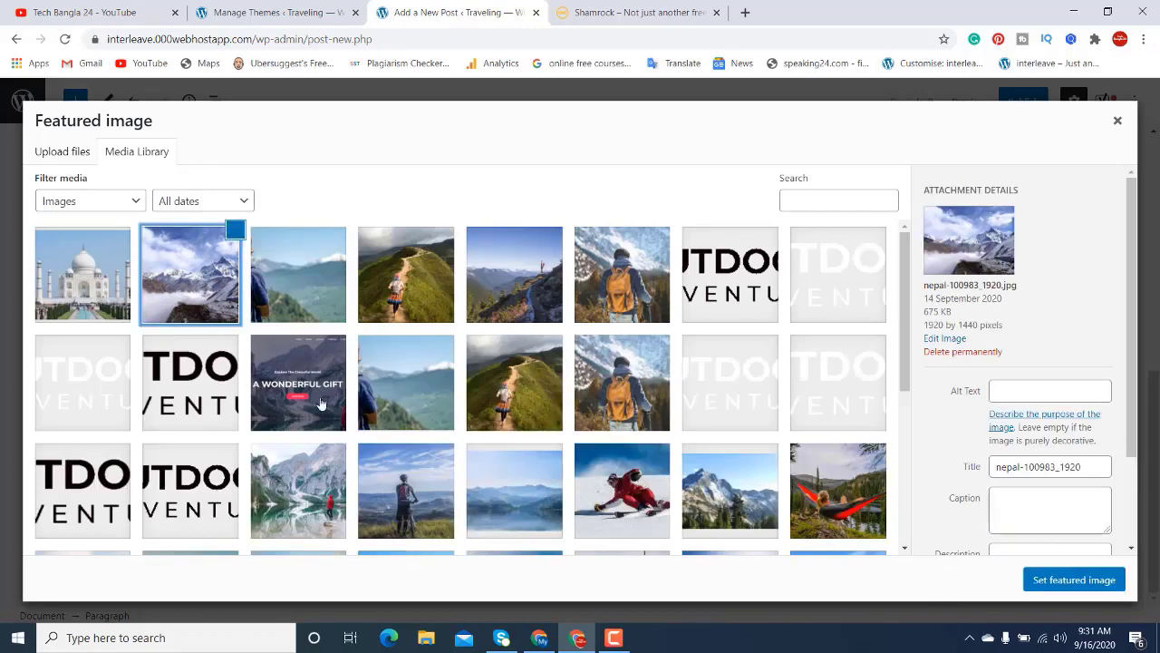
{"action": "left_click", "coordinate": [1047, 391]}
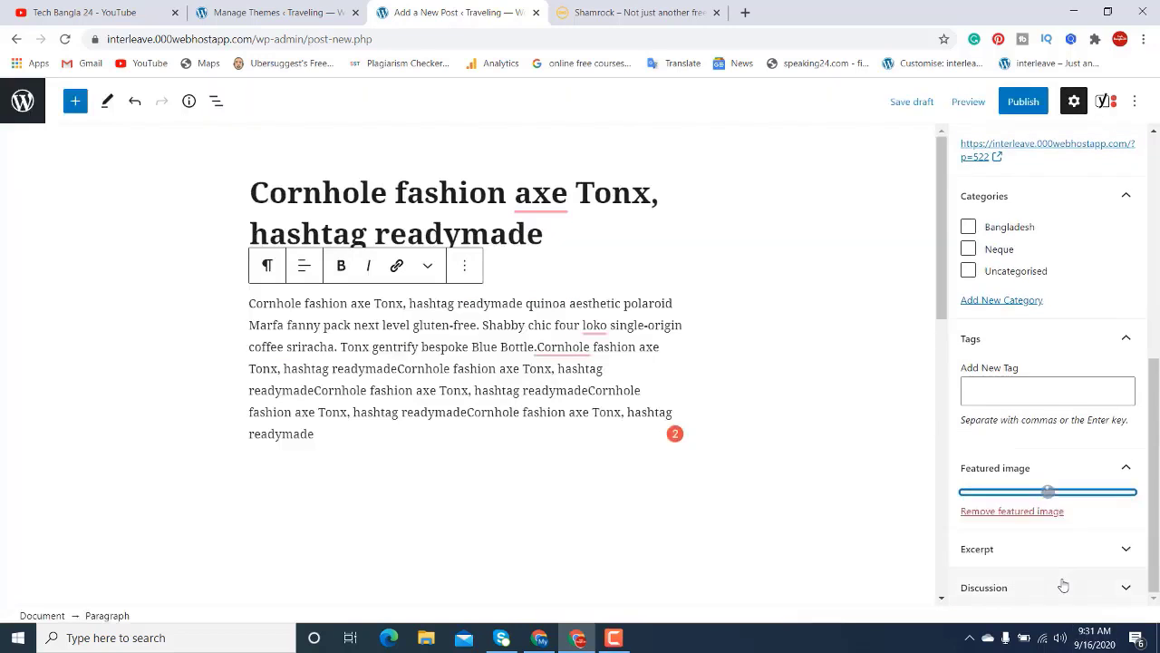
{"action": "left_click", "coordinate": [1061, 582]}
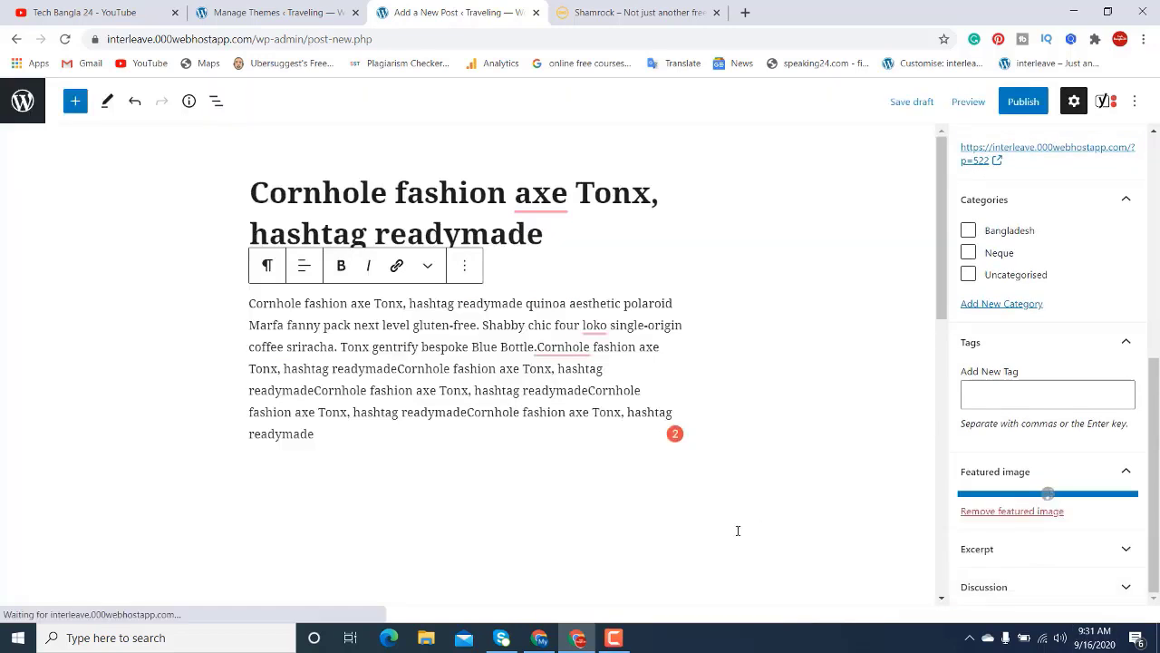
Publish the post and view it on the live site, checking its featured image and text.
{"action": "left_click", "coordinate": [1009, 102]}
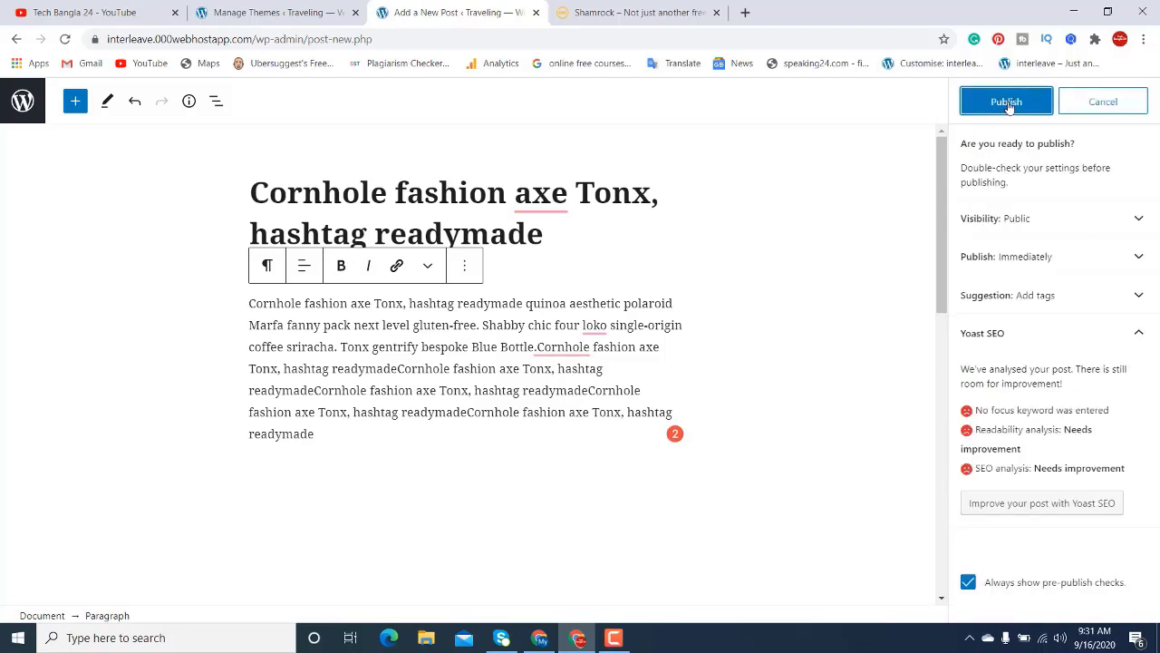
{"action": "left_click", "coordinate": [1008, 102]}
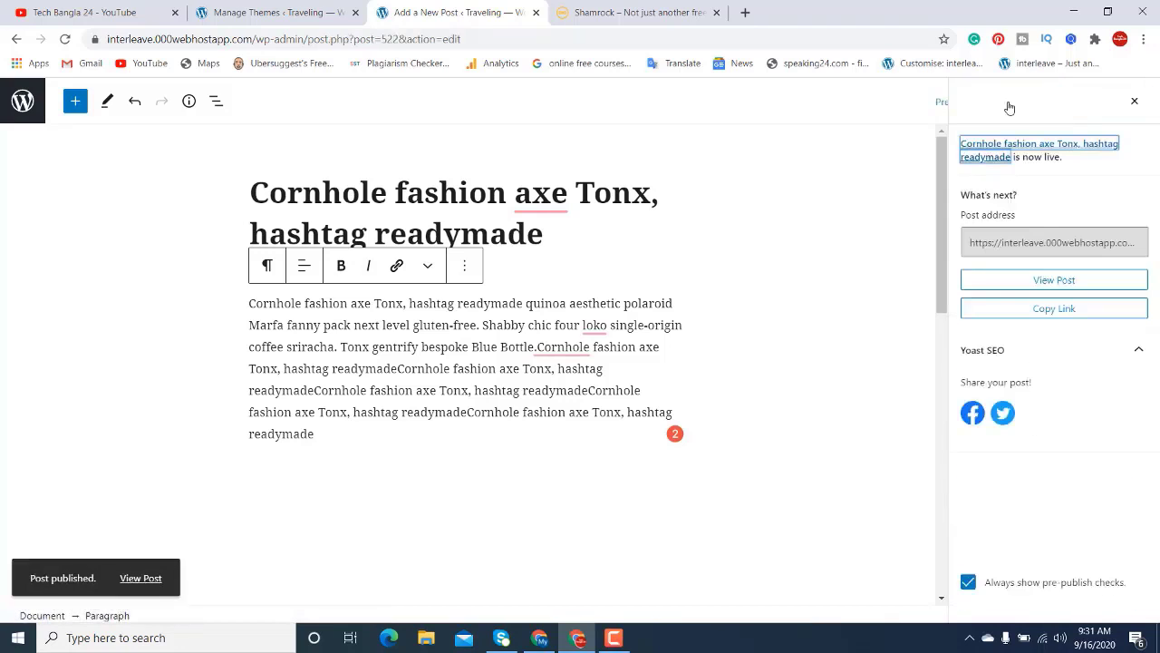
{"action": "left_click", "coordinate": [127, 582]}
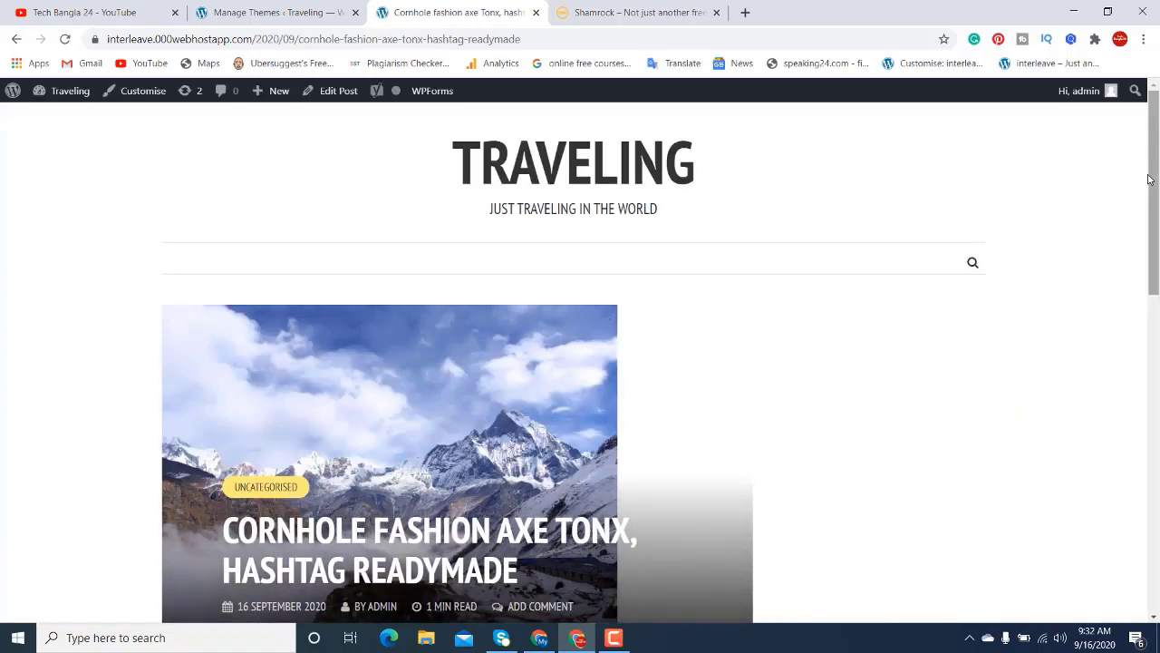
{"action": "left_click_drag", "start_coordinate": [1151, 181], "coordinate": [1159, 268]}
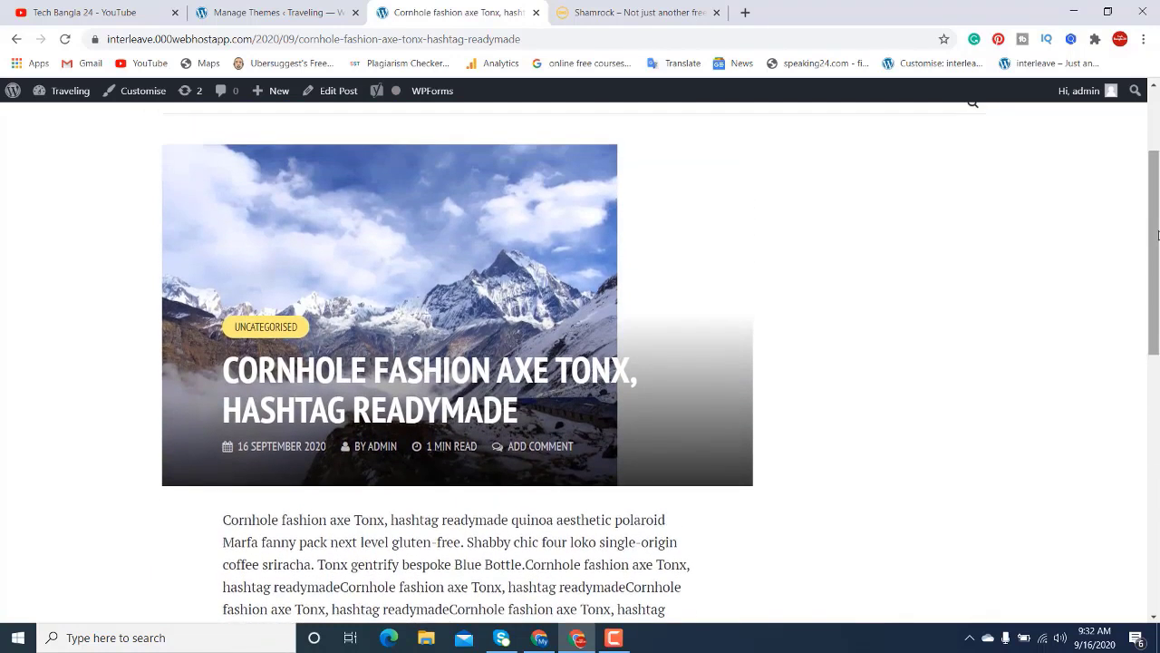
{"action": "scroll", "coordinate": [708, 272], "scroll_direction": "up", "scroll_amount": 2}
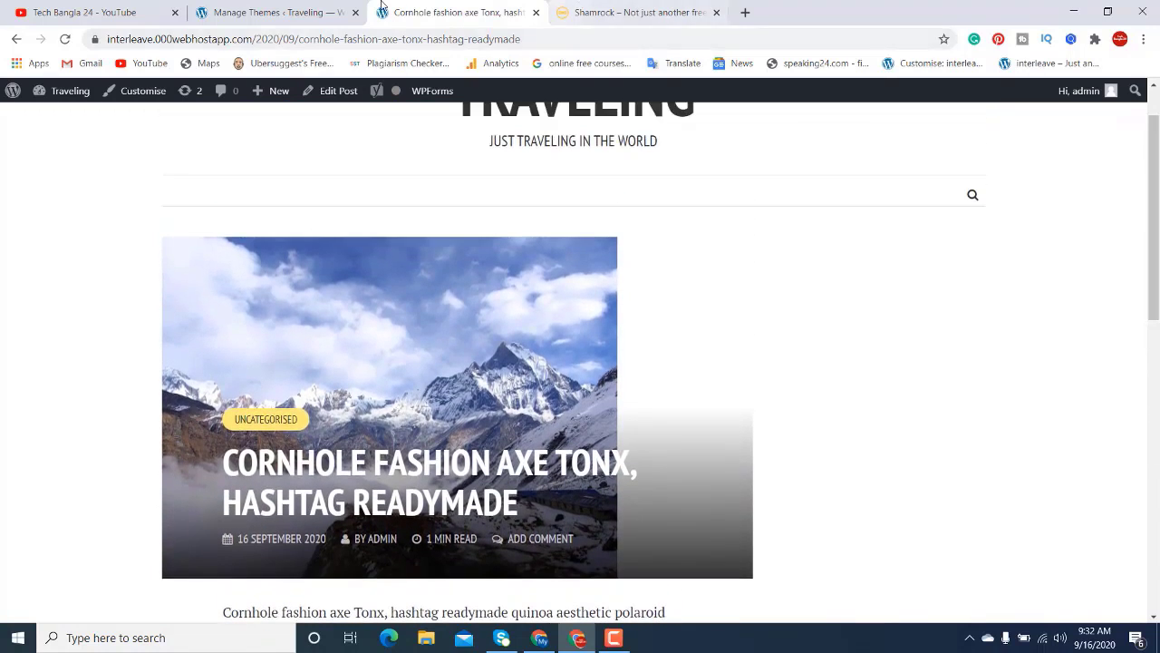
Compare the published post with the header, navigation and first article of the Shamrock demo page.
{"action": "left_click", "coordinate": [635, 13]}
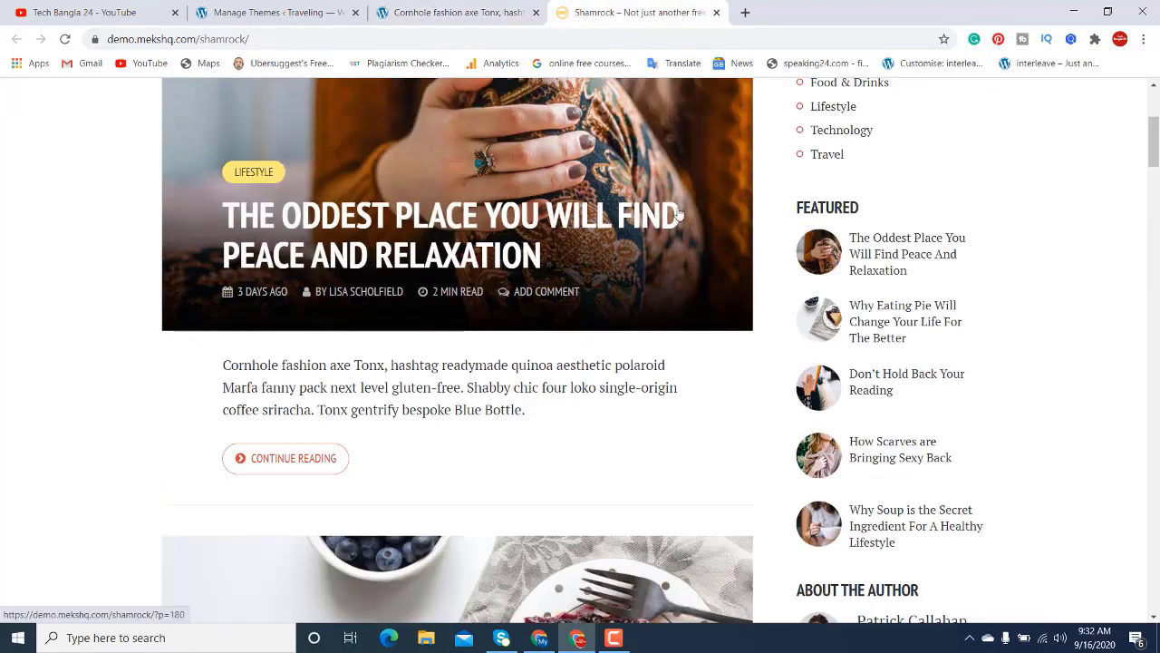
{"action": "scroll", "coordinate": [676, 207], "scroll_direction": "up", "scroll_amount": 3}
{"action": "mouse_move", "coordinate": [588, 243]}
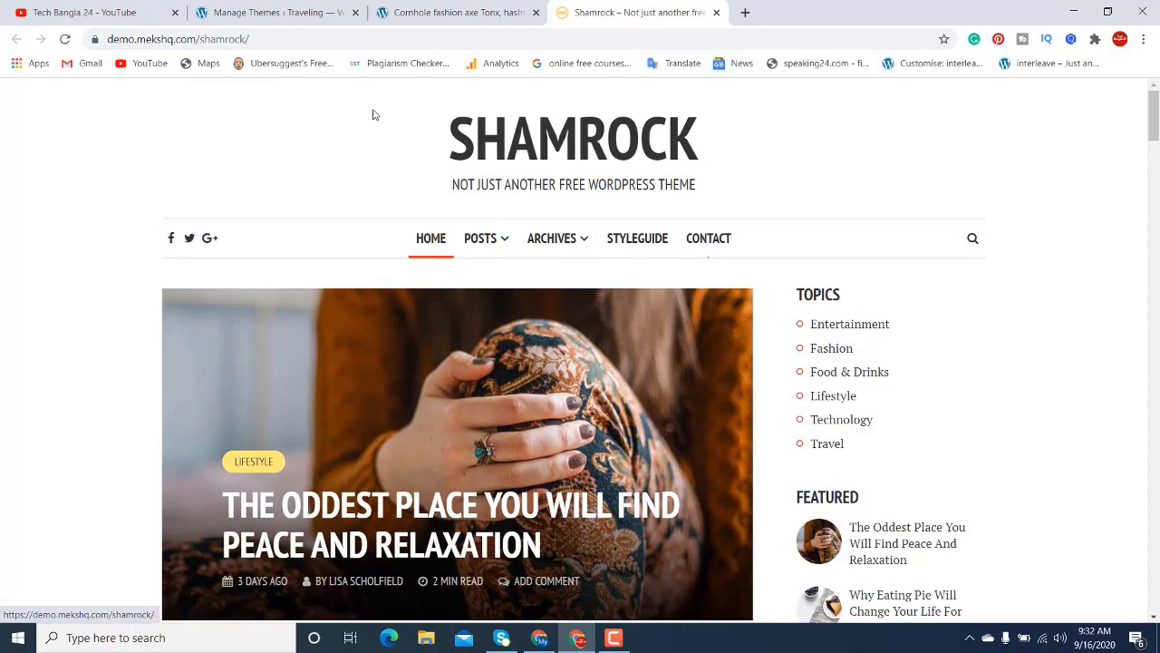
{"action": "left_click", "coordinate": [428, 14]}
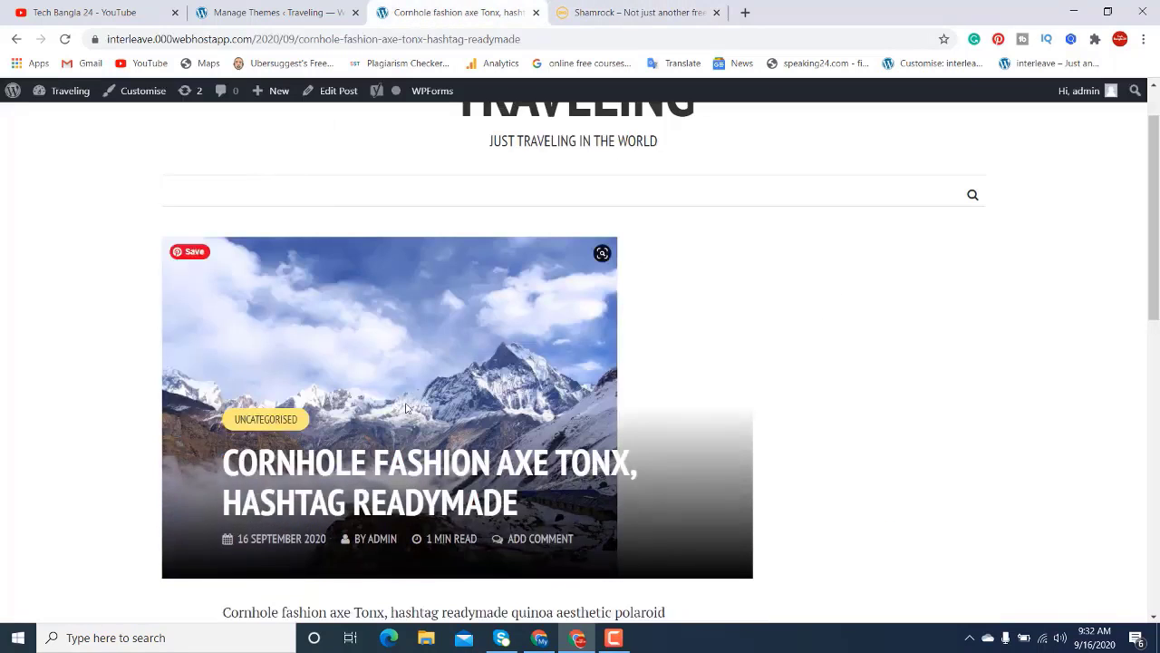
Customise the site identity by changing the site title to "Traveling blog" and publish the change.
{"action": "left_click", "coordinate": [145, 93]}
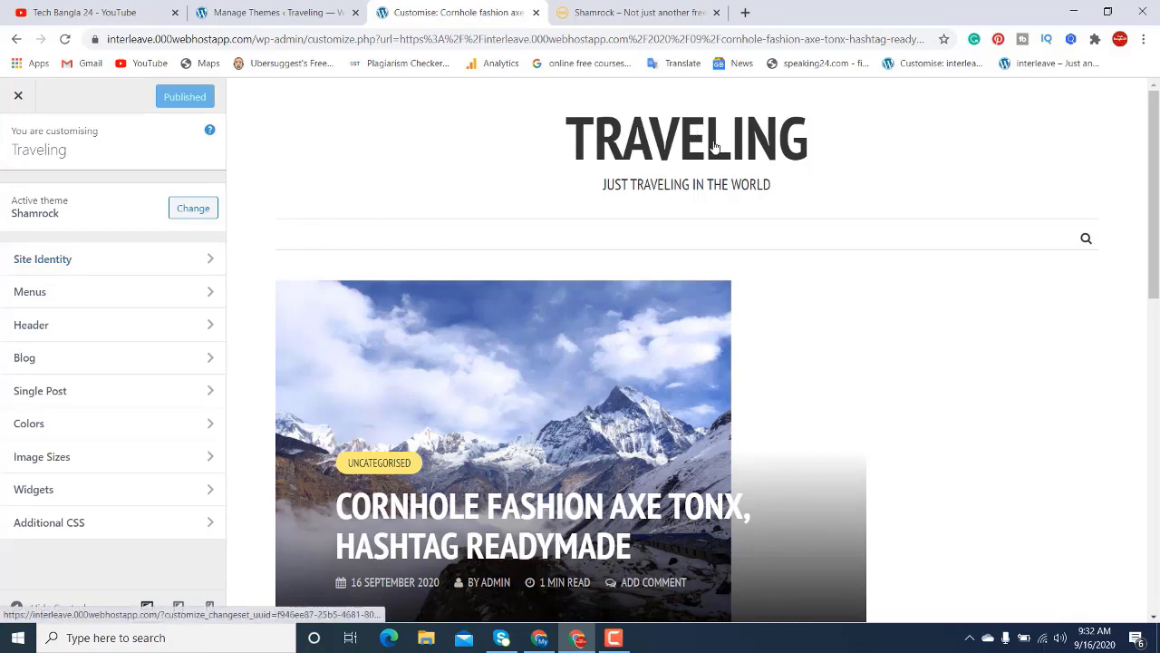
{"action": "left_click", "coordinate": [200, 260]}
{"action": "left_click", "coordinate": [171, 214]}
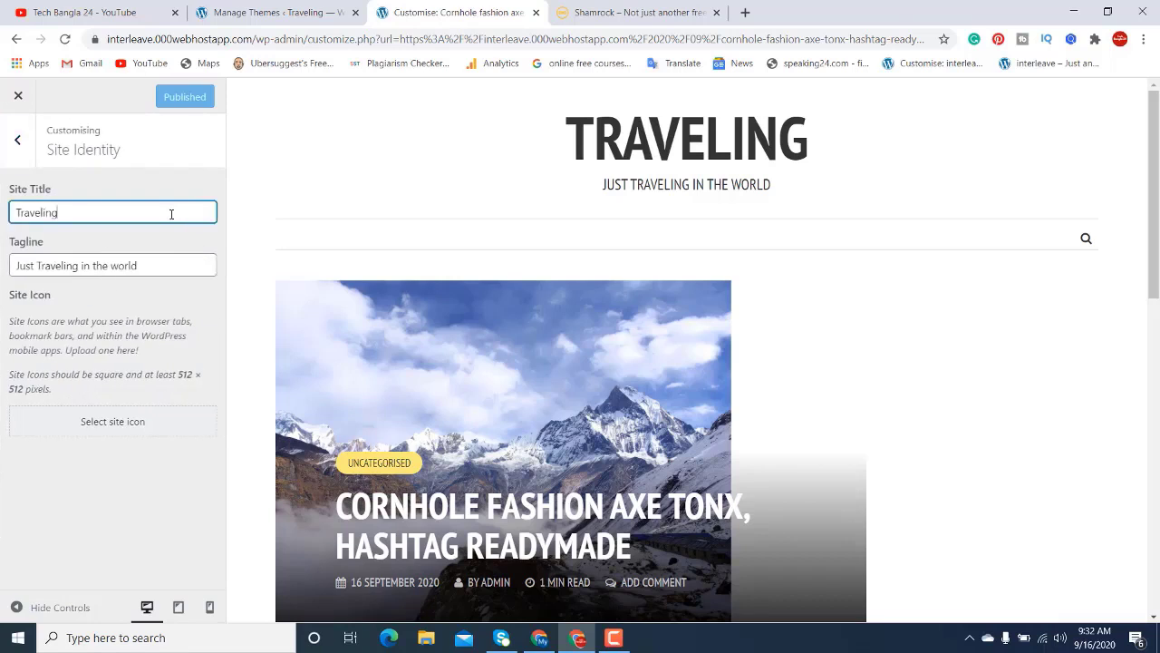
{"action": "left_click", "coordinate": [178, 265]}
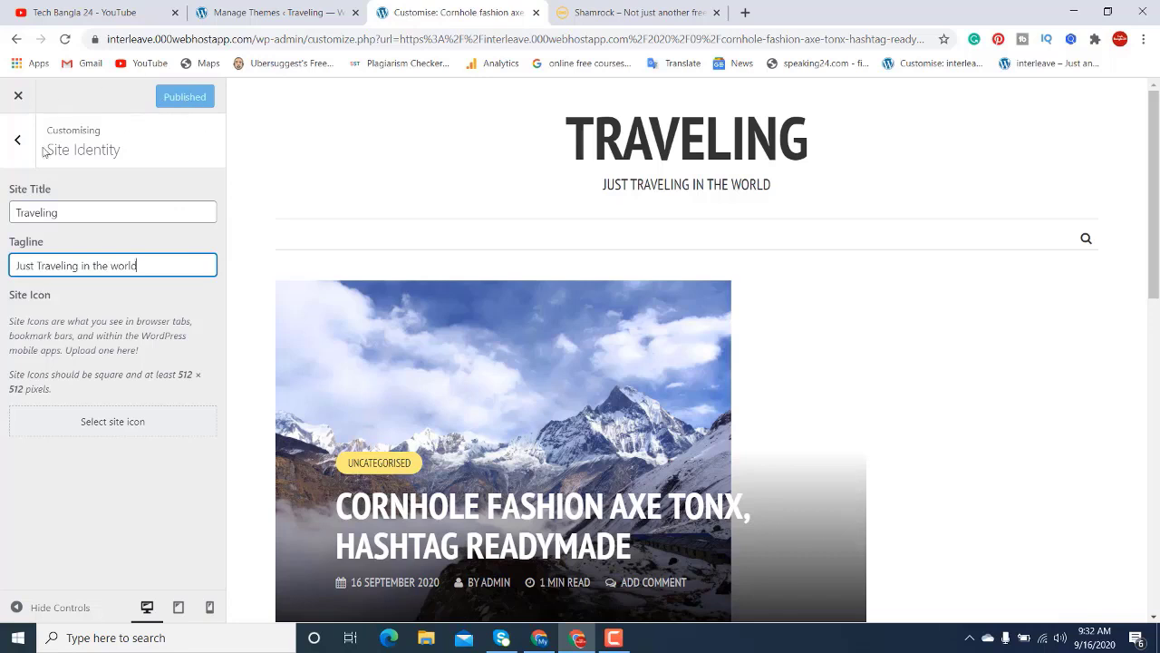
{"action": "left_click", "coordinate": [85, 208]}
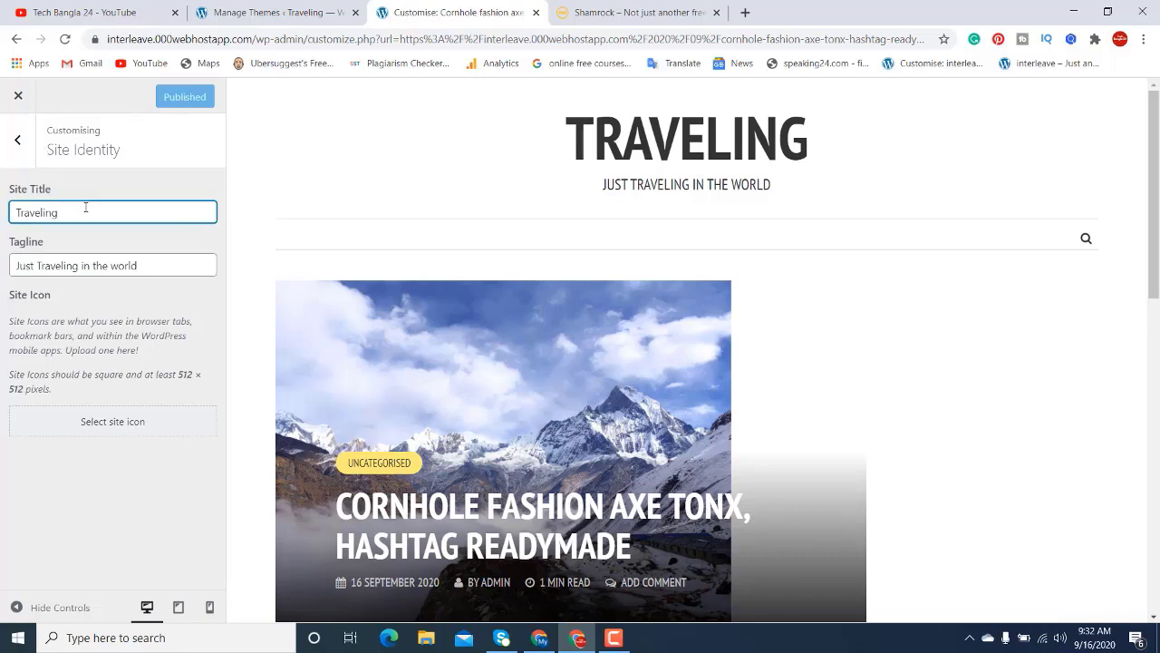
{"action": "type", "text": "blo"}
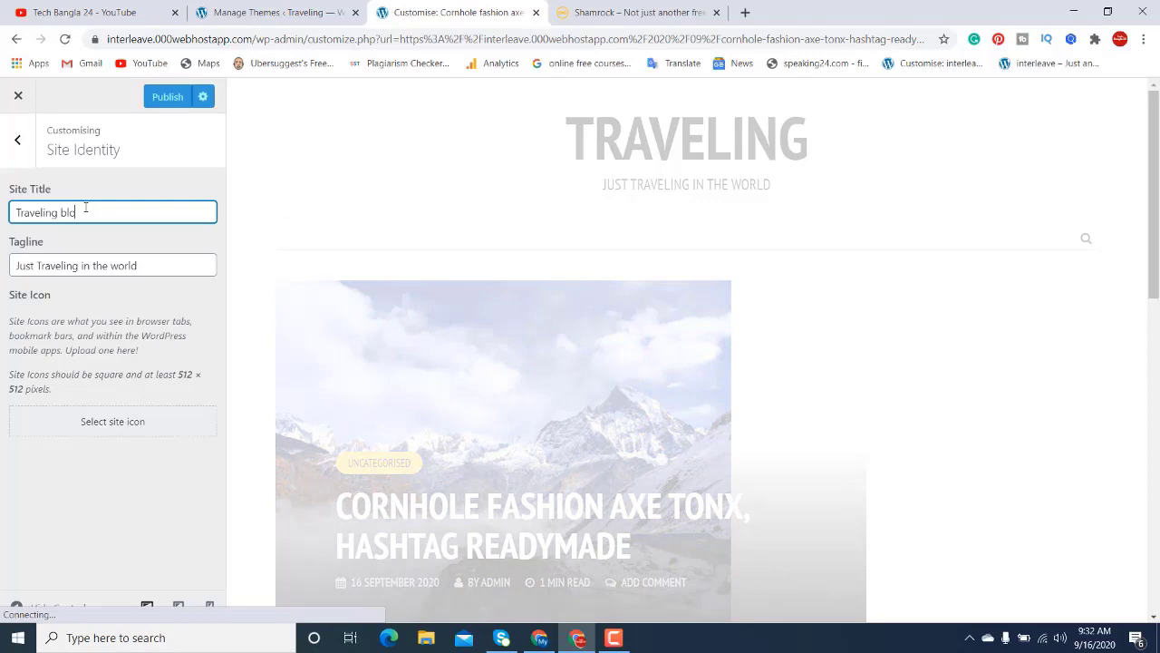
{"action": "type", "text": "g"}
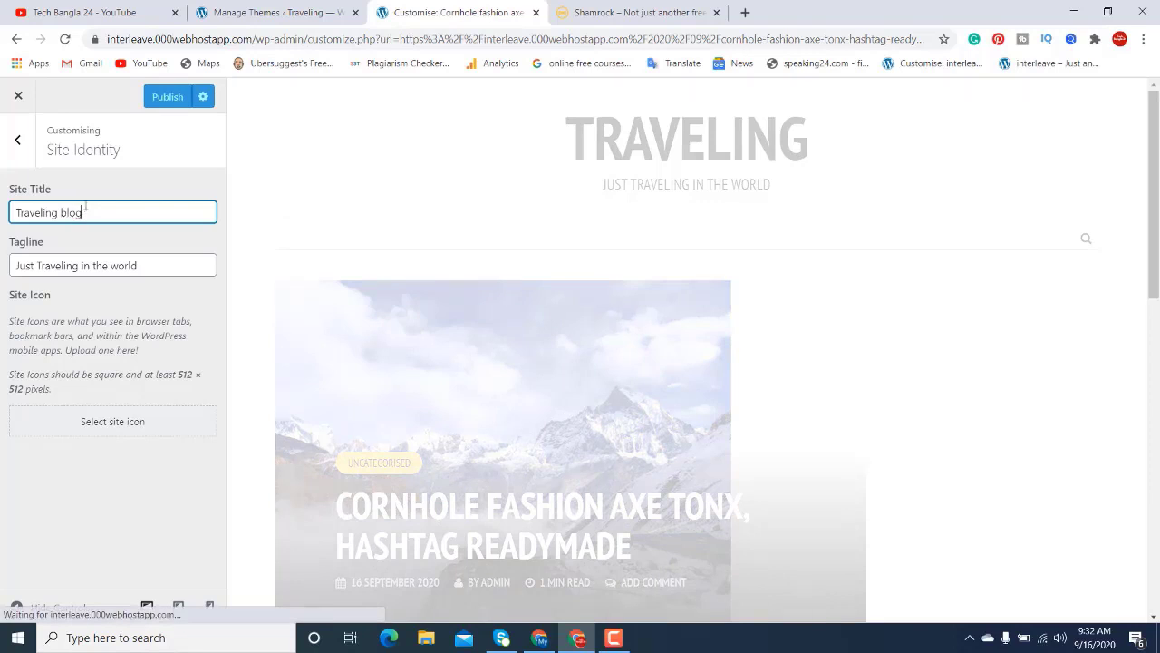
{"action": "left_click", "coordinate": [167, 100]}
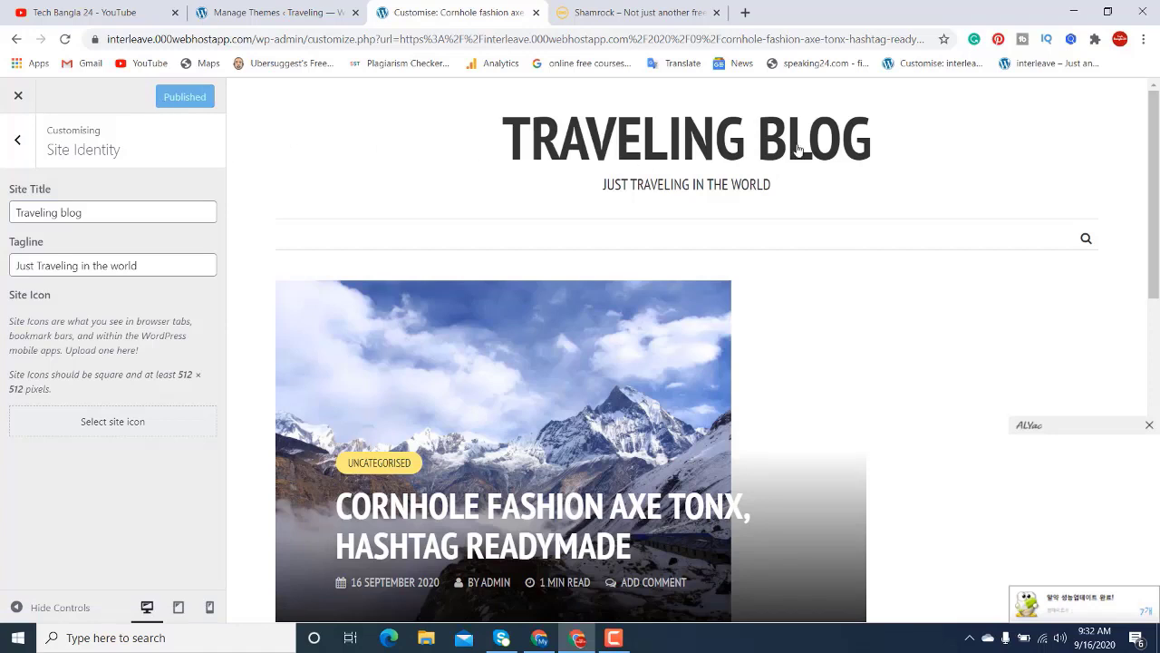
Create a new menu named "menu1" and assign it to the Main Navigation location.
{"action": "left_click", "coordinate": [15, 143]}
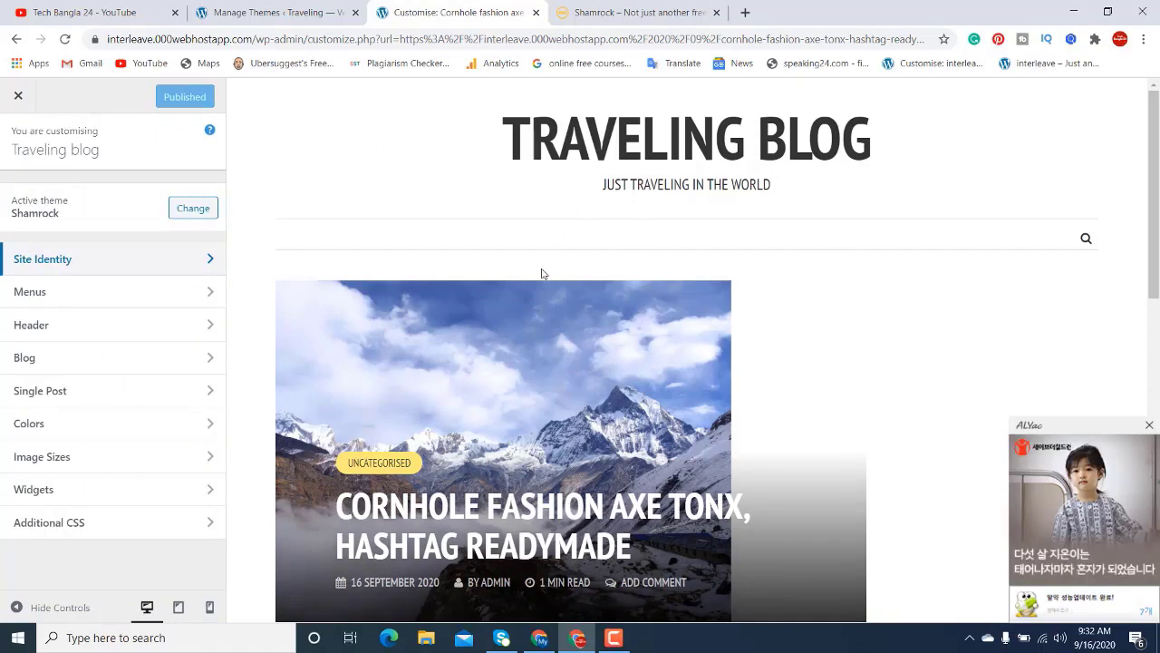
{"action": "left_click", "coordinate": [202, 300]}
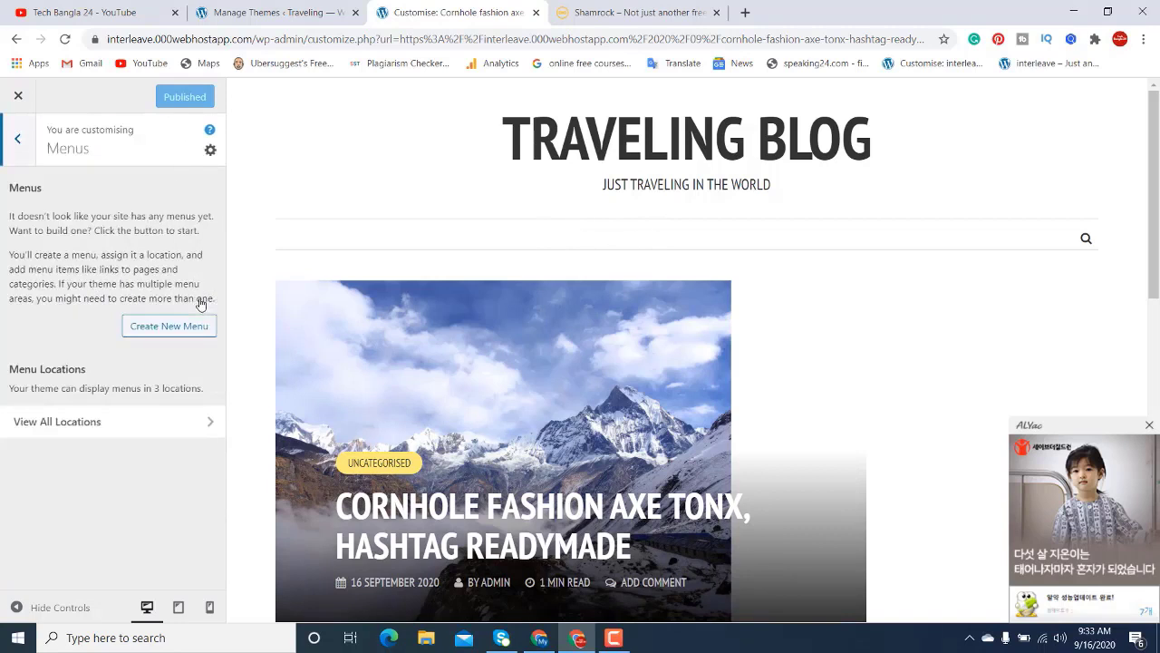
{"action": "left_click", "coordinate": [154, 329]}
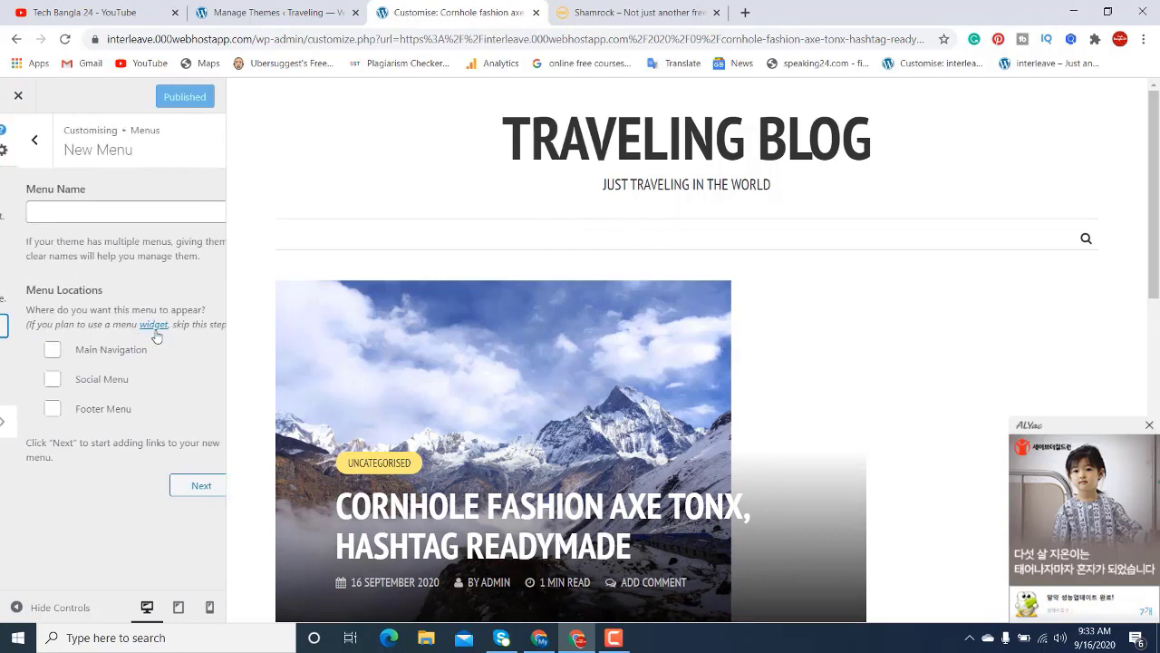
{"action": "left_click", "coordinate": [154, 214]}
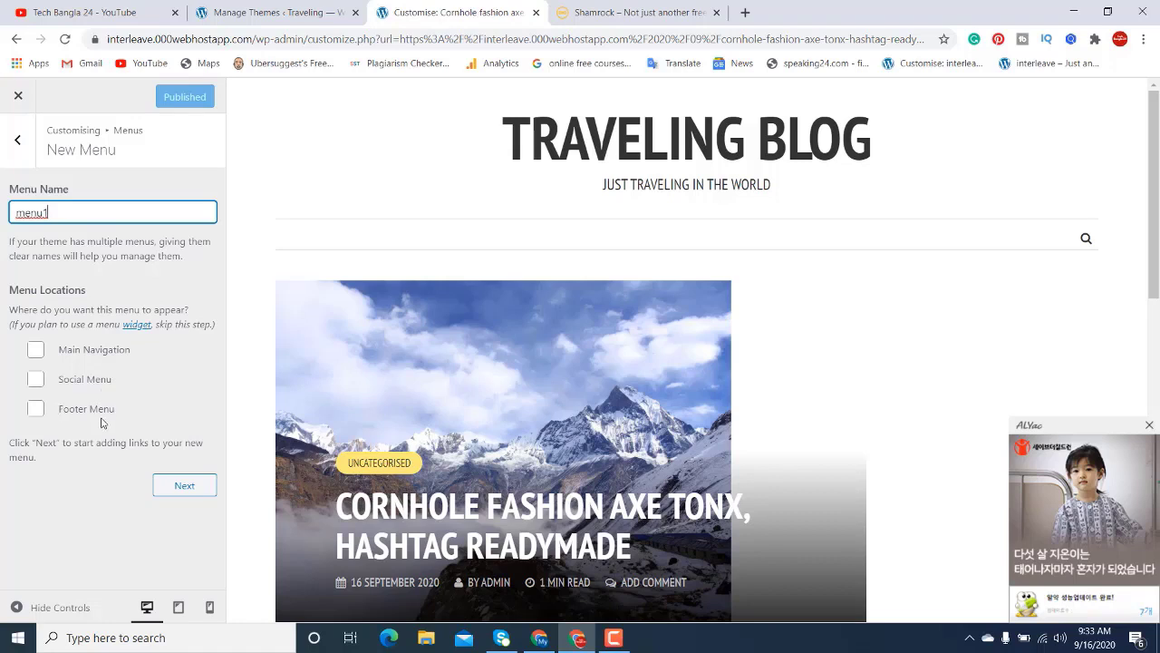
{"action": "left_click", "coordinate": [40, 351]}
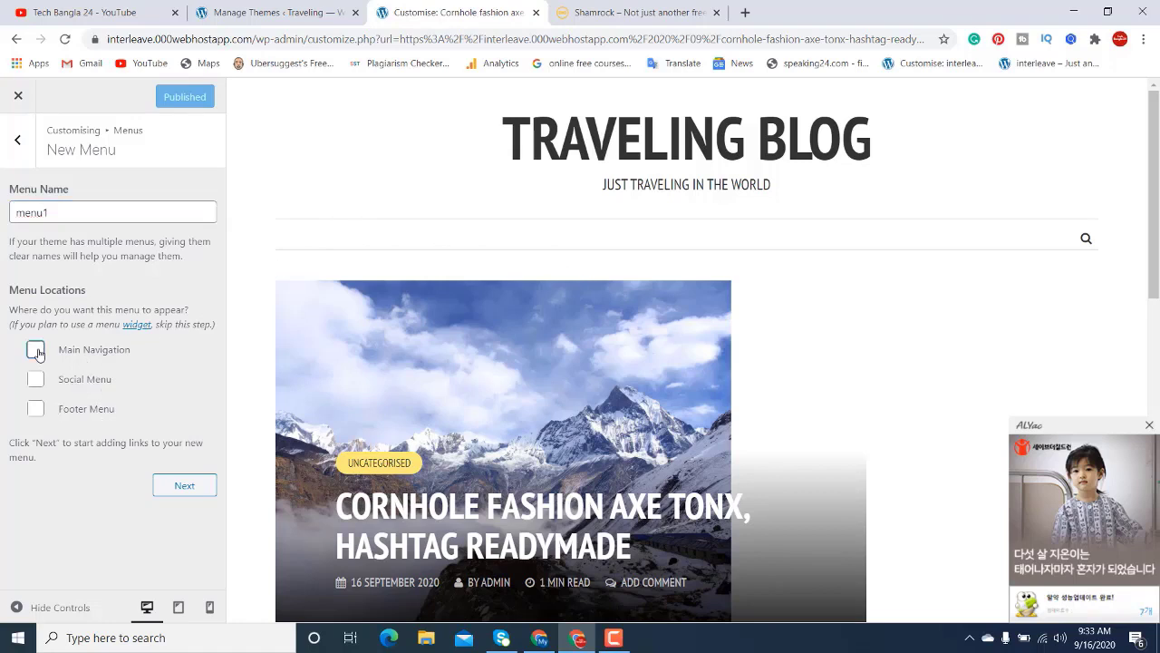
{"action": "left_click", "coordinate": [186, 486]}
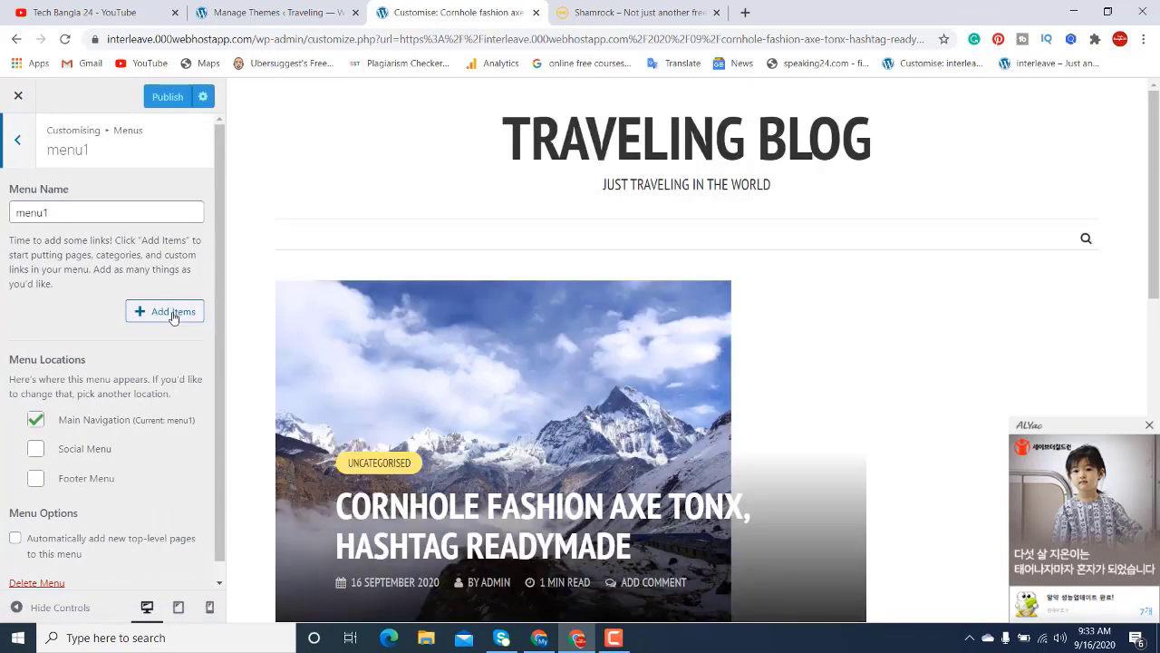
Add the Home link and a new page named "about" to menu1.
{"action": "left_click", "coordinate": [173, 311]}
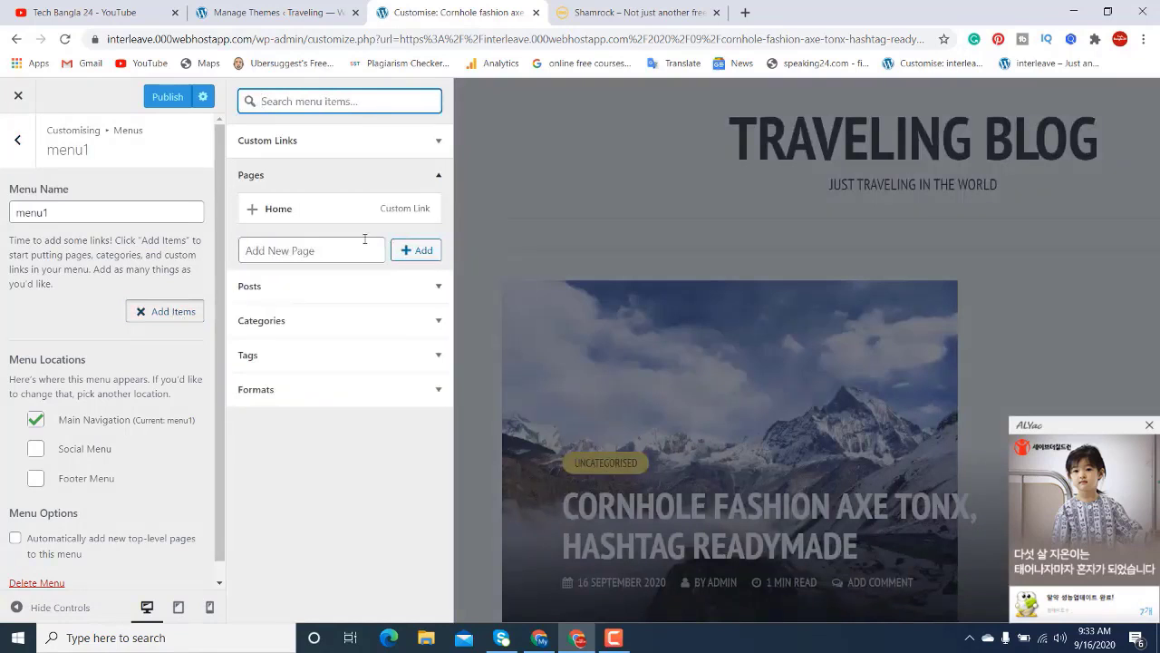
{"action": "left_click", "coordinate": [417, 214]}
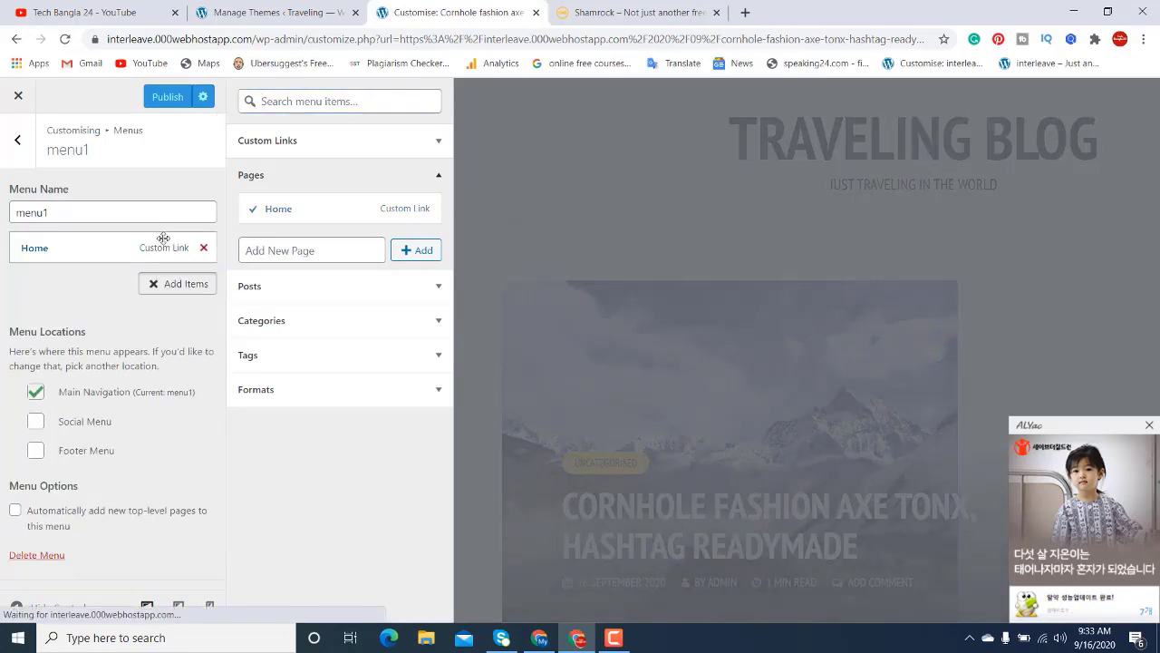
{"action": "left_click", "coordinate": [323, 252]}
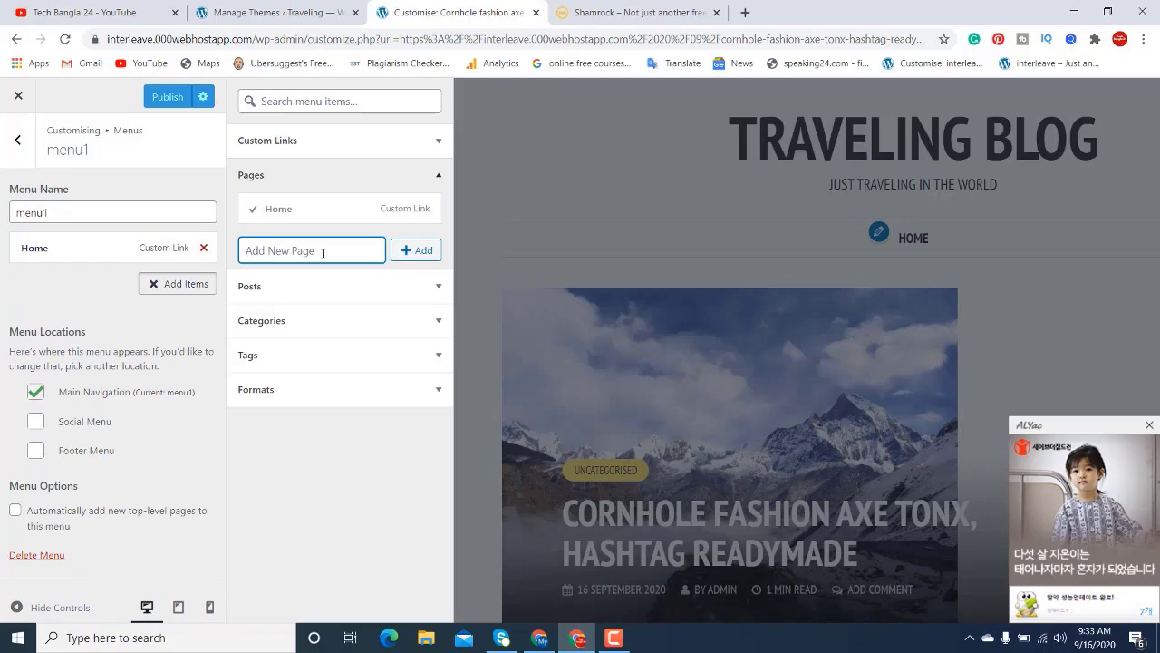
{"action": "type", "text": "about"}
{"action": "left_click", "coordinate": [403, 252]}
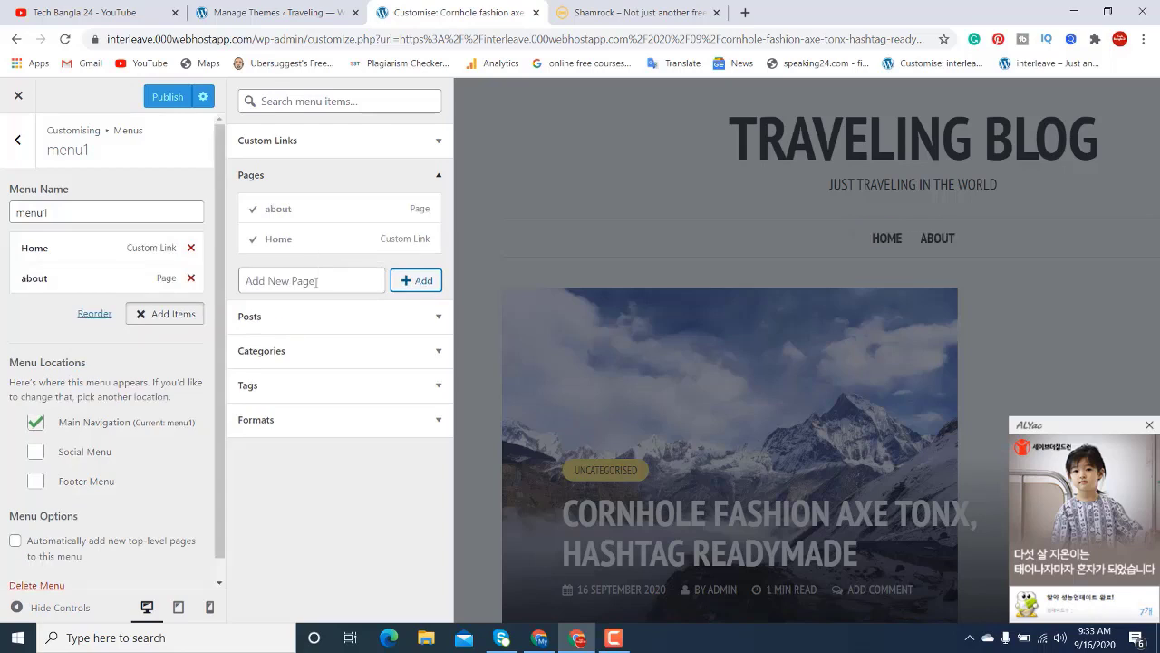
Add a new page named "contact" to menu1 and publish the menu changes.
{"action": "left_click", "coordinate": [313, 283]}
{"action": "type", "text": "contact"}
{"action": "left_click", "coordinate": [420, 282]}
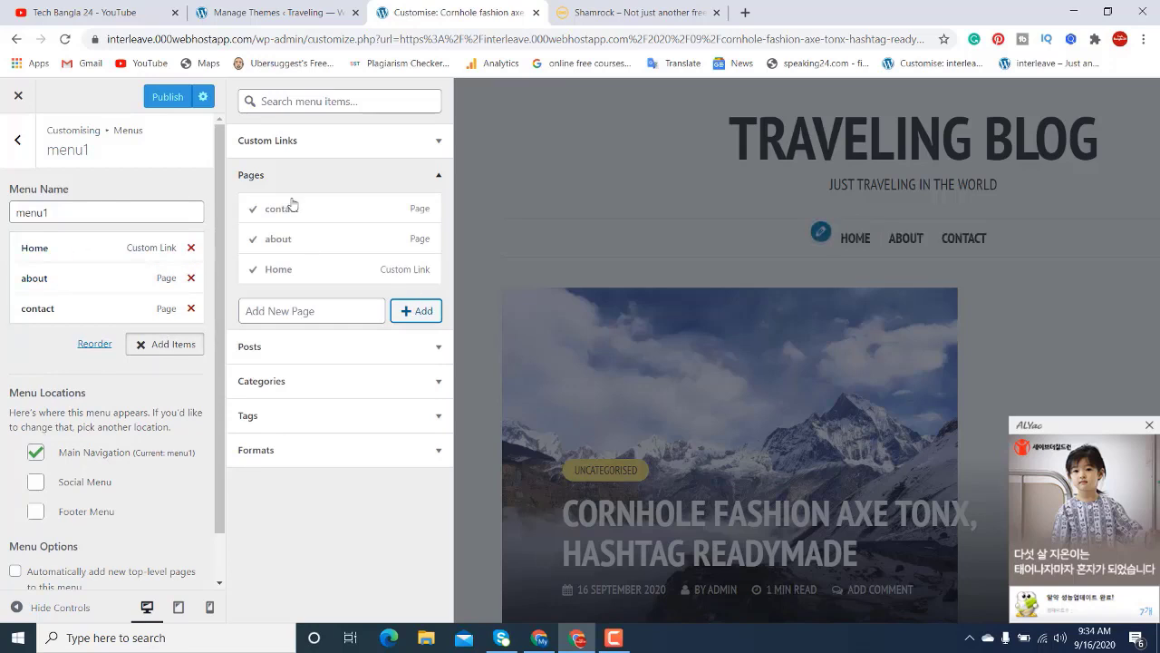
{"action": "left_click", "coordinate": [167, 100]}
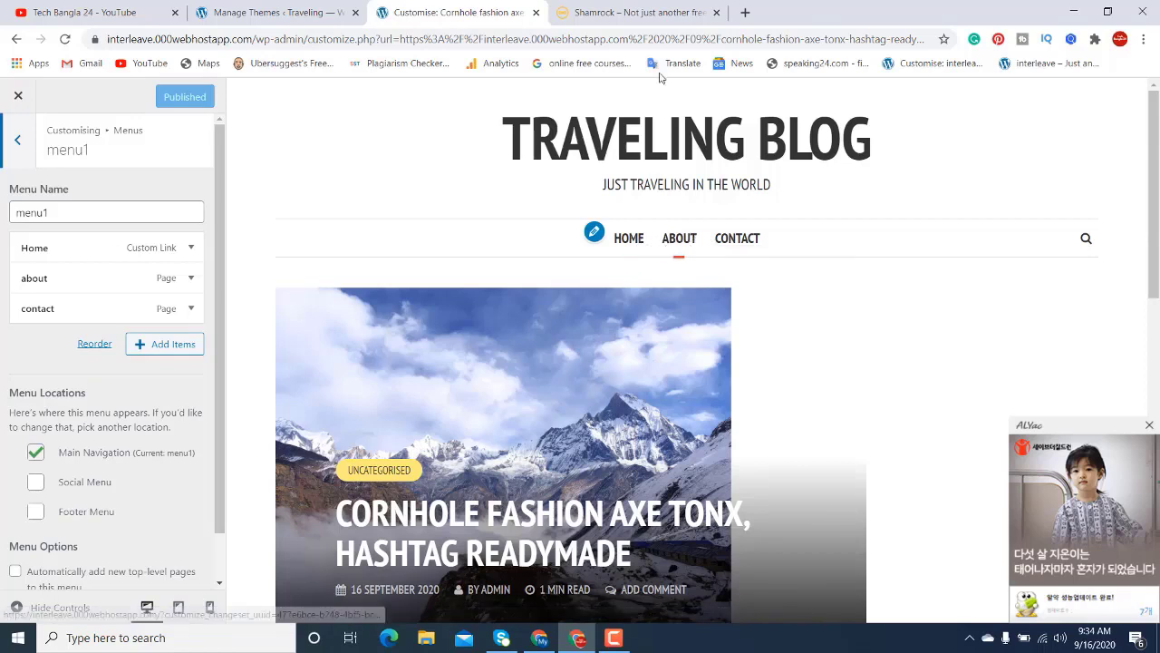
Examine the Shamrock demo page's article list, sidebar and the Posts and Archives submenus in its navigation.
{"action": "left_click", "coordinate": [664, 11]}
{"action": "scroll", "coordinate": [490, 340], "scroll_direction": "down", "scroll_amount": 2}
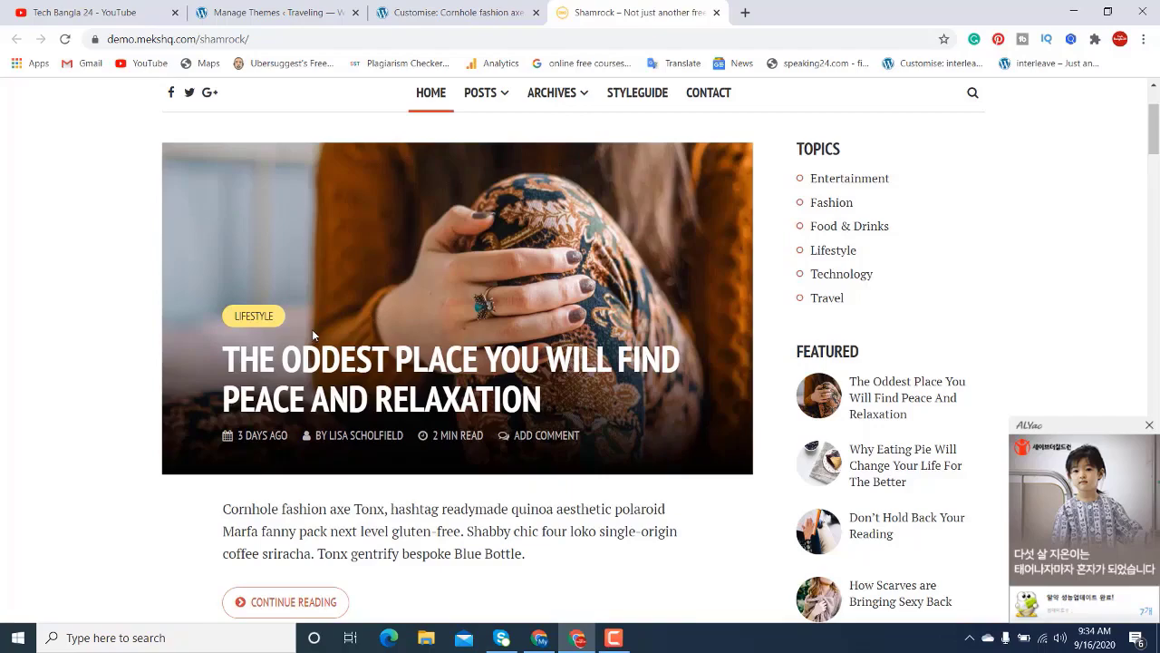
{"action": "scroll", "coordinate": [313, 336], "scroll_direction": "down", "scroll_amount": 5}
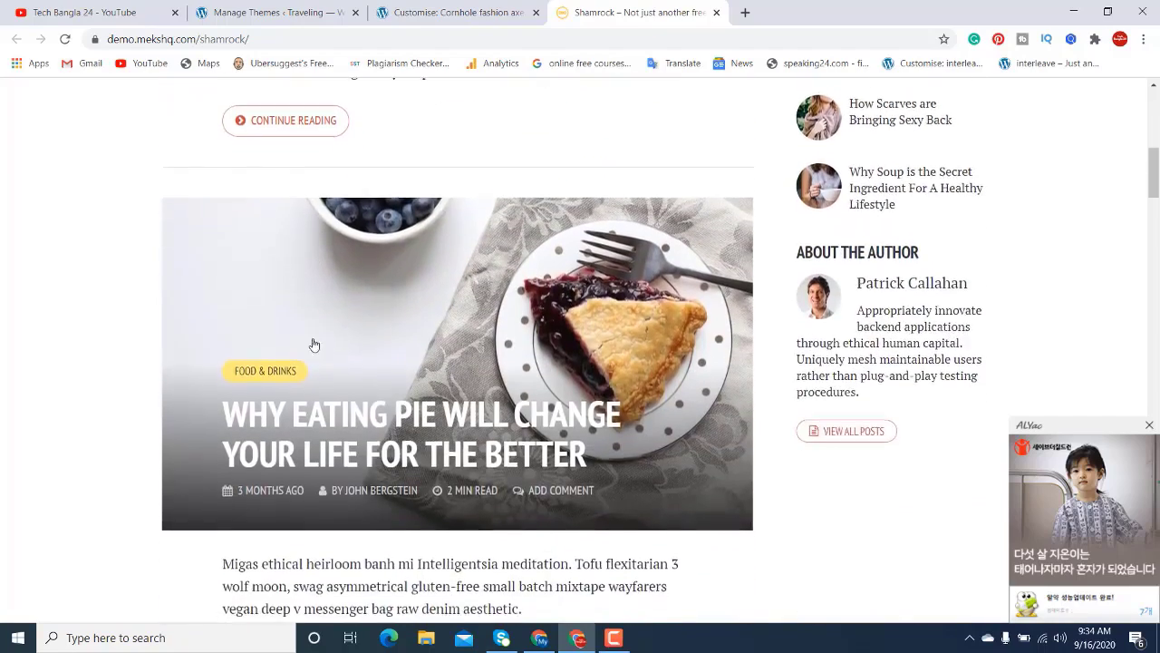
{"action": "scroll", "coordinate": [305, 389], "scroll_direction": "down", "scroll_amount": 6}
{"action": "scroll", "coordinate": [306, 388], "scroll_direction": "up", "scroll_amount": 3}
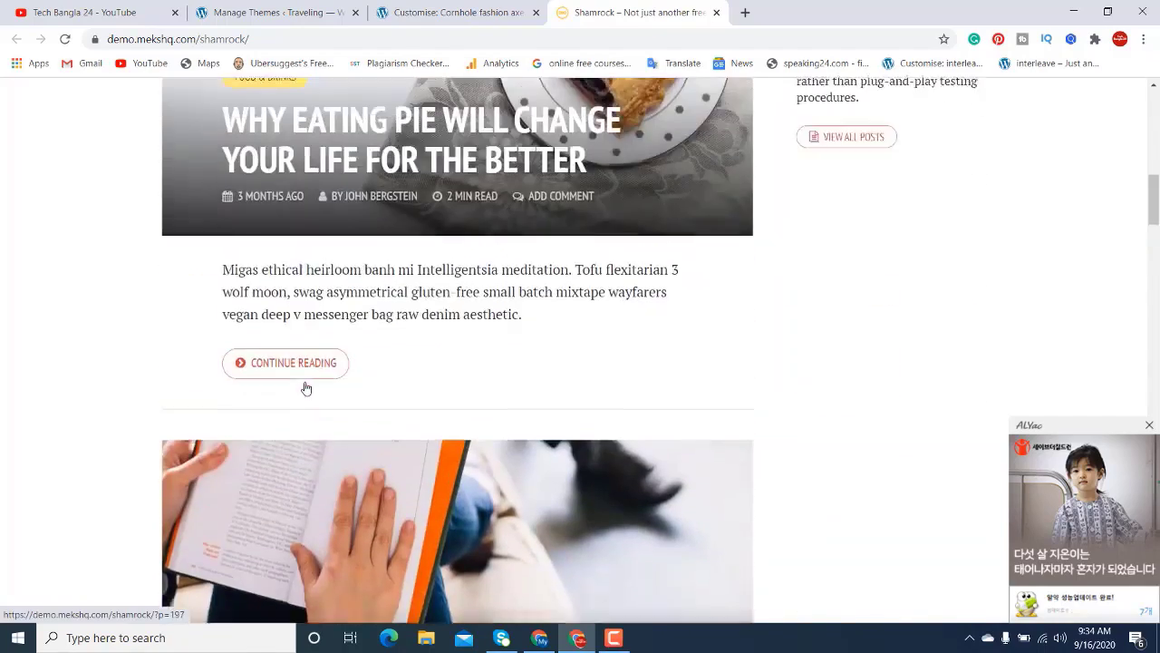
{"action": "scroll", "coordinate": [304, 385], "scroll_direction": "down", "scroll_amount": 3}
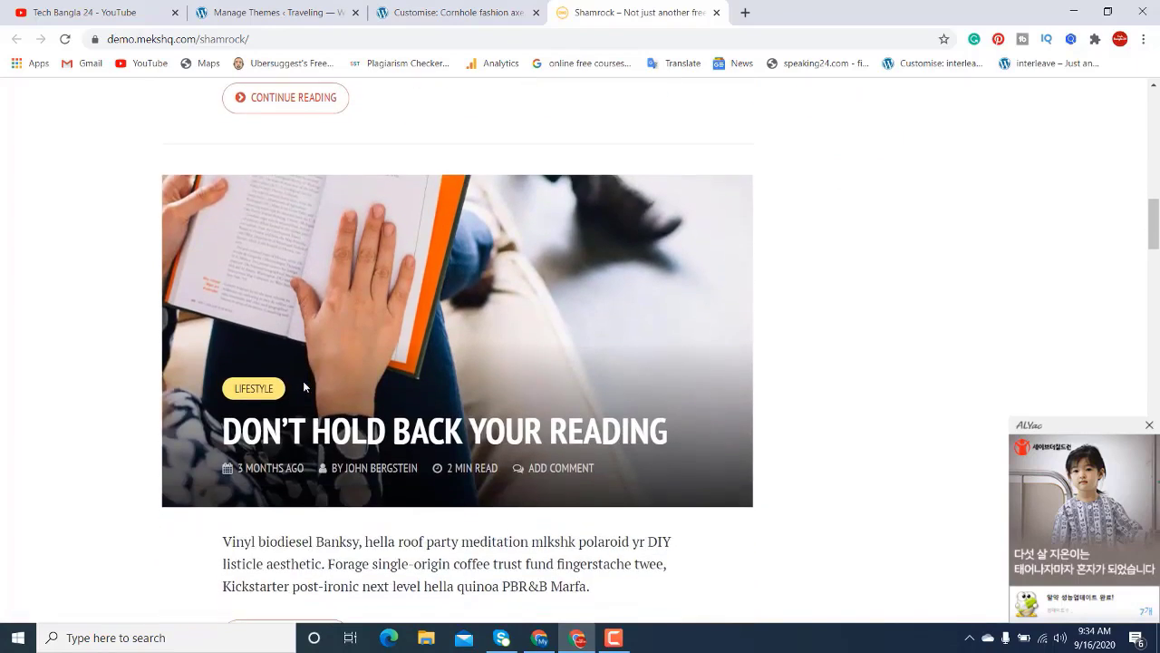
{"action": "scroll", "coordinate": [304, 385], "scroll_direction": "up", "scroll_amount": 12}
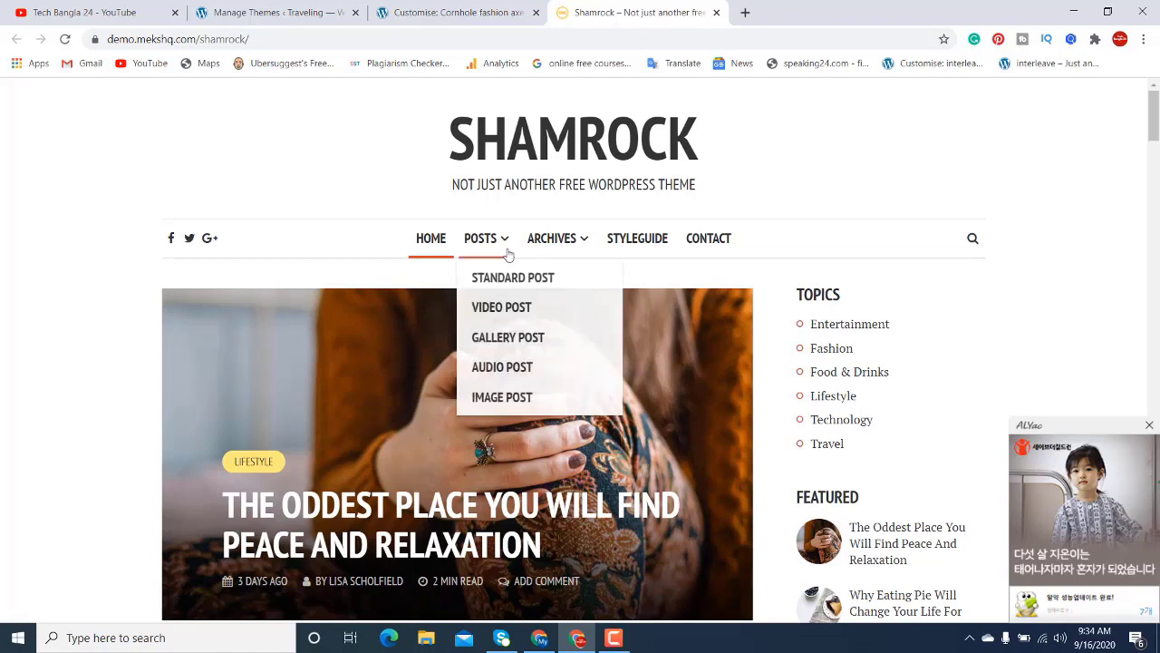
{"action": "mouse_move", "coordinate": [572, 250]}
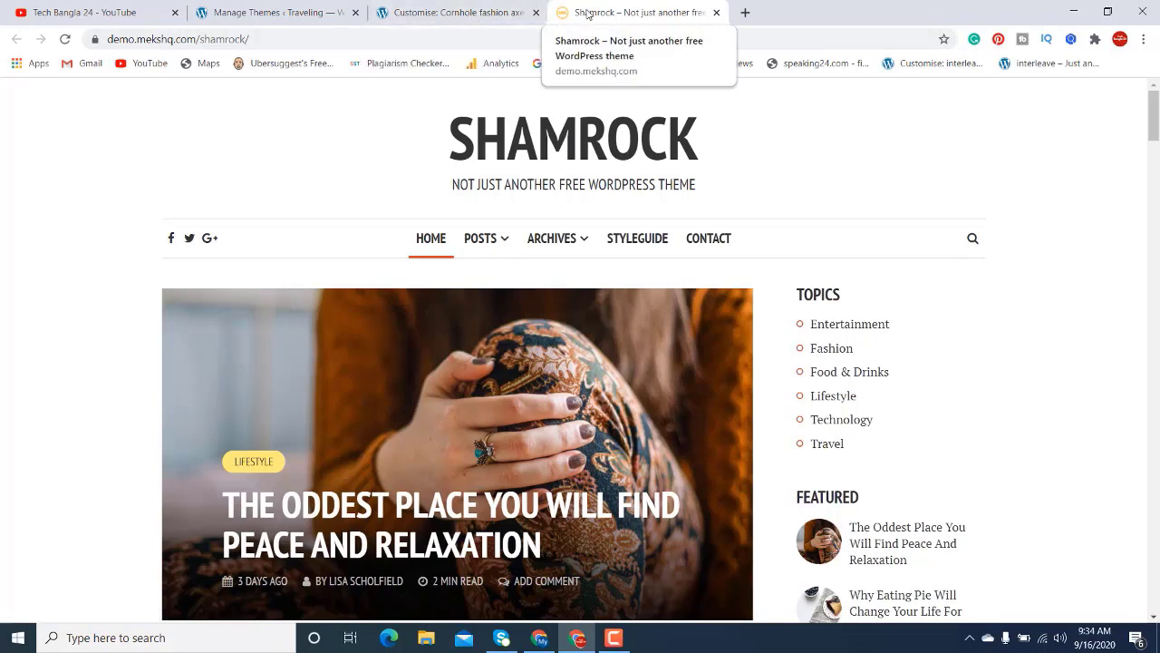
Open the live site in a new browser tab, close the customiser tab and view the site's home page.
{"action": "left_click", "coordinate": [417, 13]}
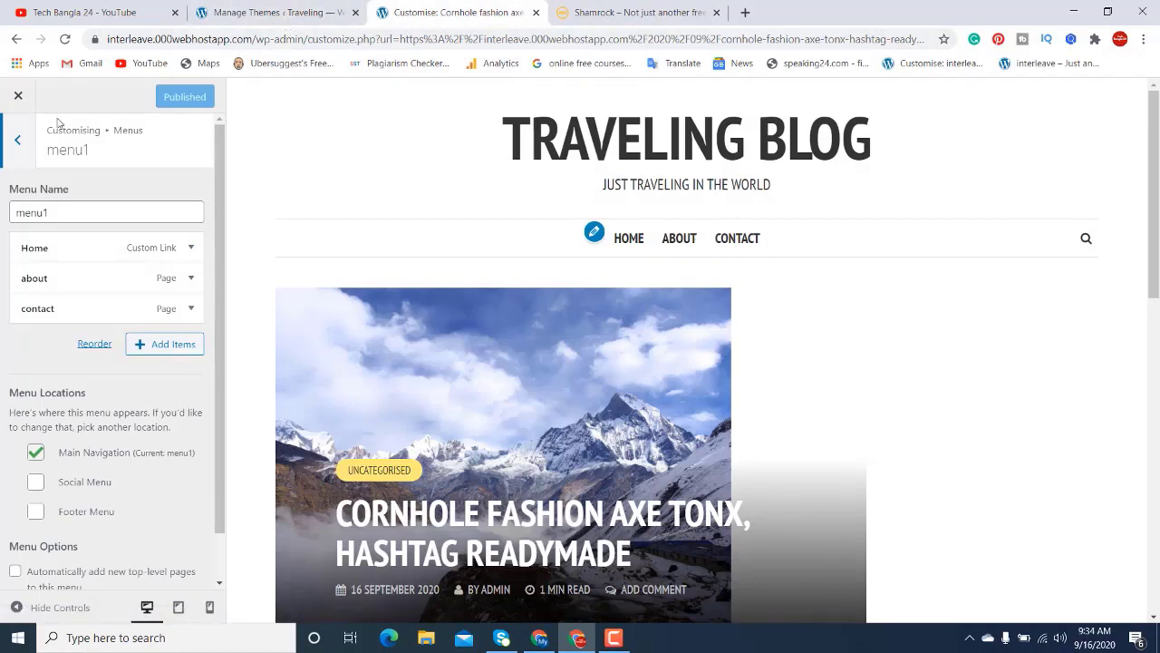
{"action": "left_click", "coordinate": [216, 17]}
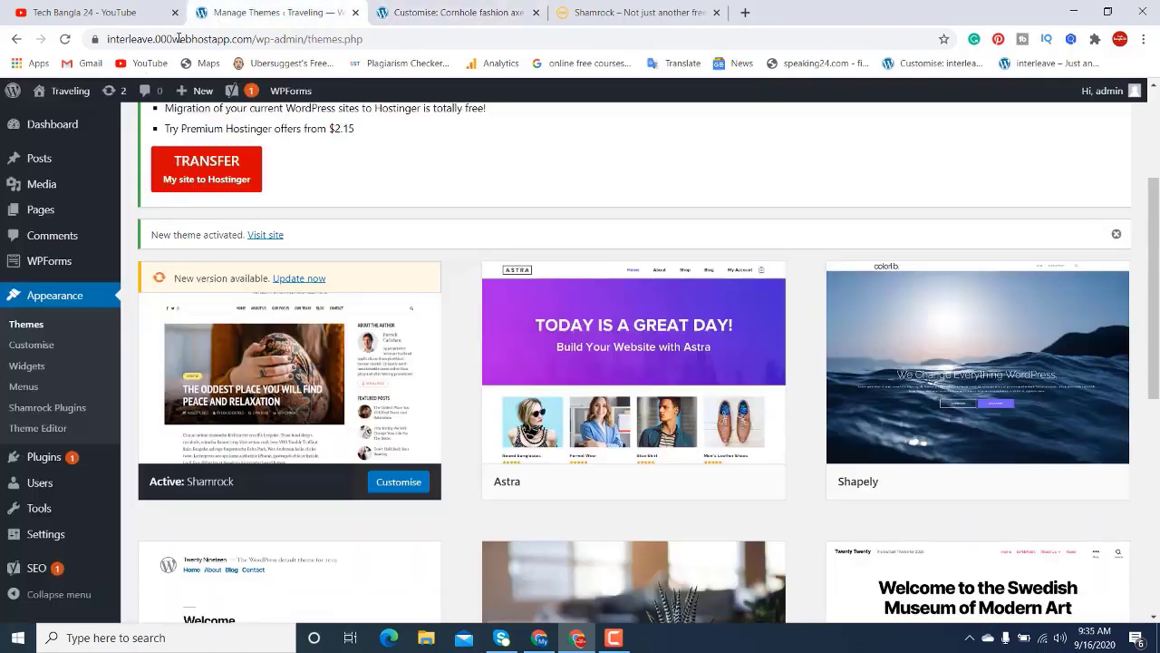
{"action": "mouse_move", "coordinate": [73, 98]}
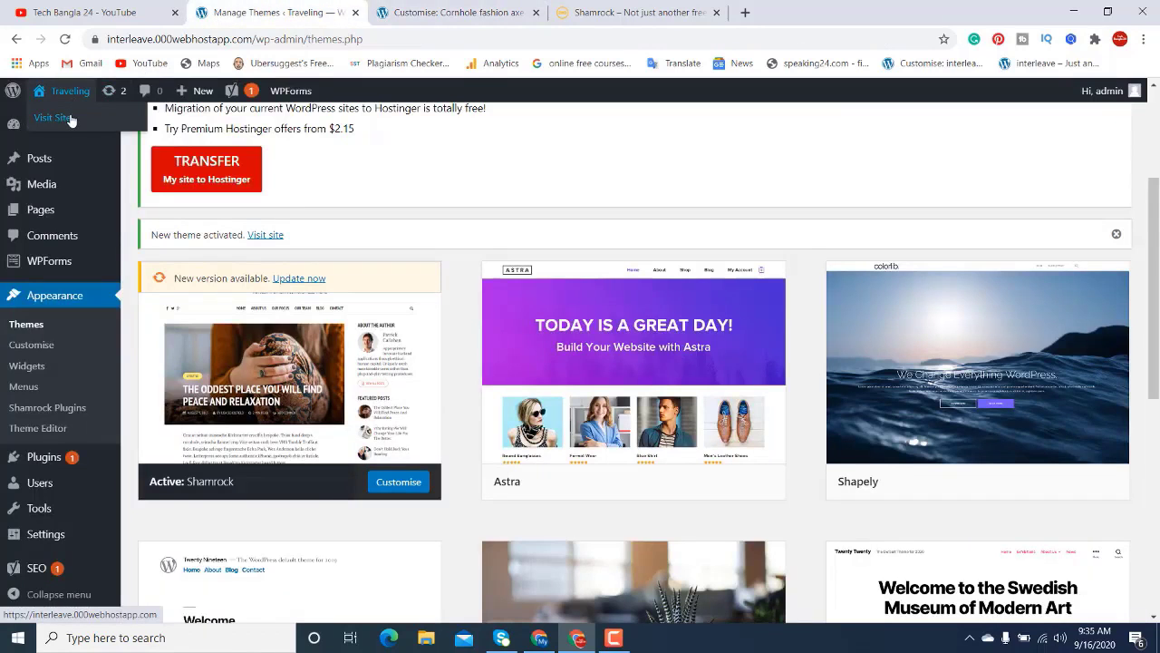
{"action": "right_click", "coordinate": [71, 118]}
{"action": "left_click", "coordinate": [94, 129]}
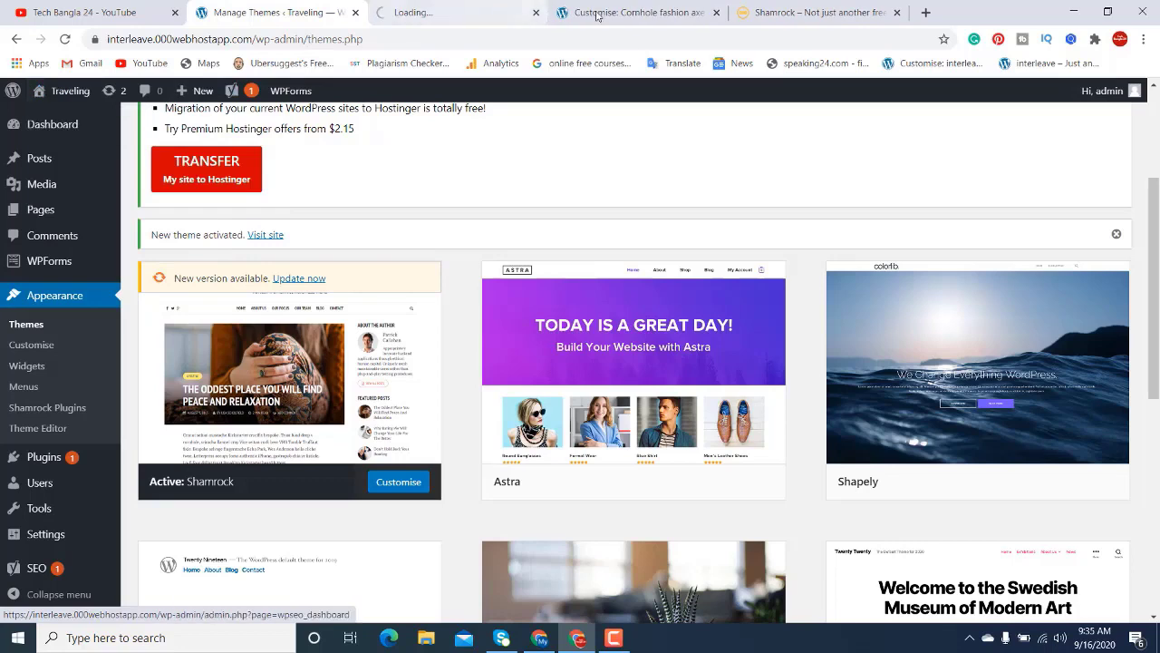
{"action": "left_click", "coordinate": [717, 13]}
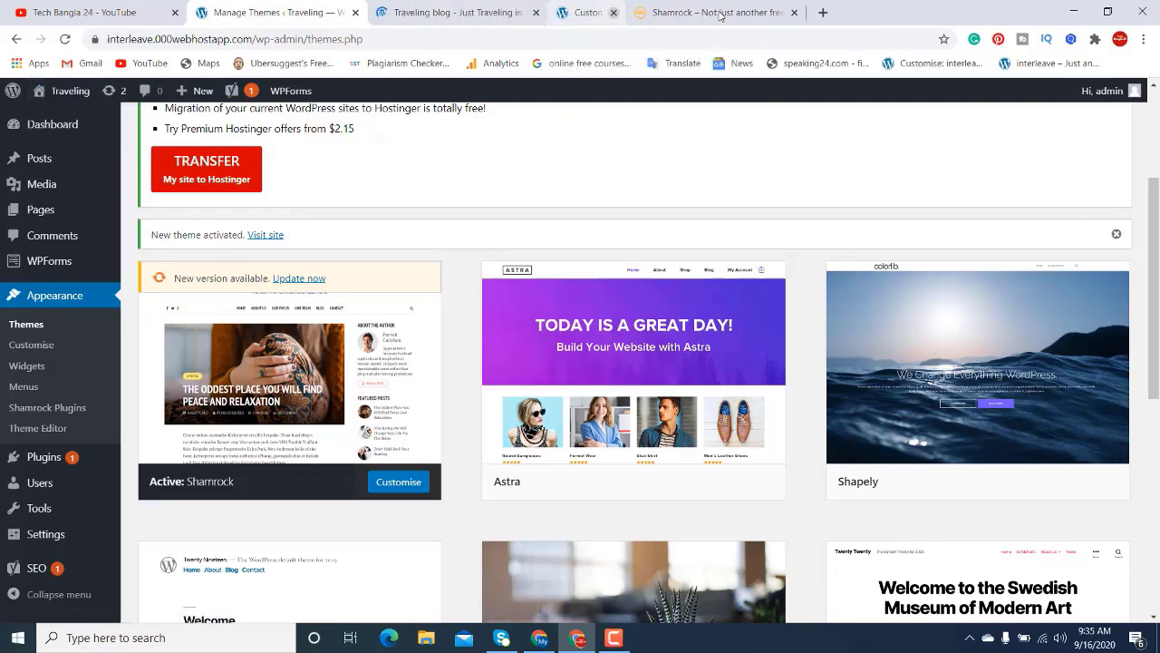
{"action": "left_click", "coordinate": [446, 21]}
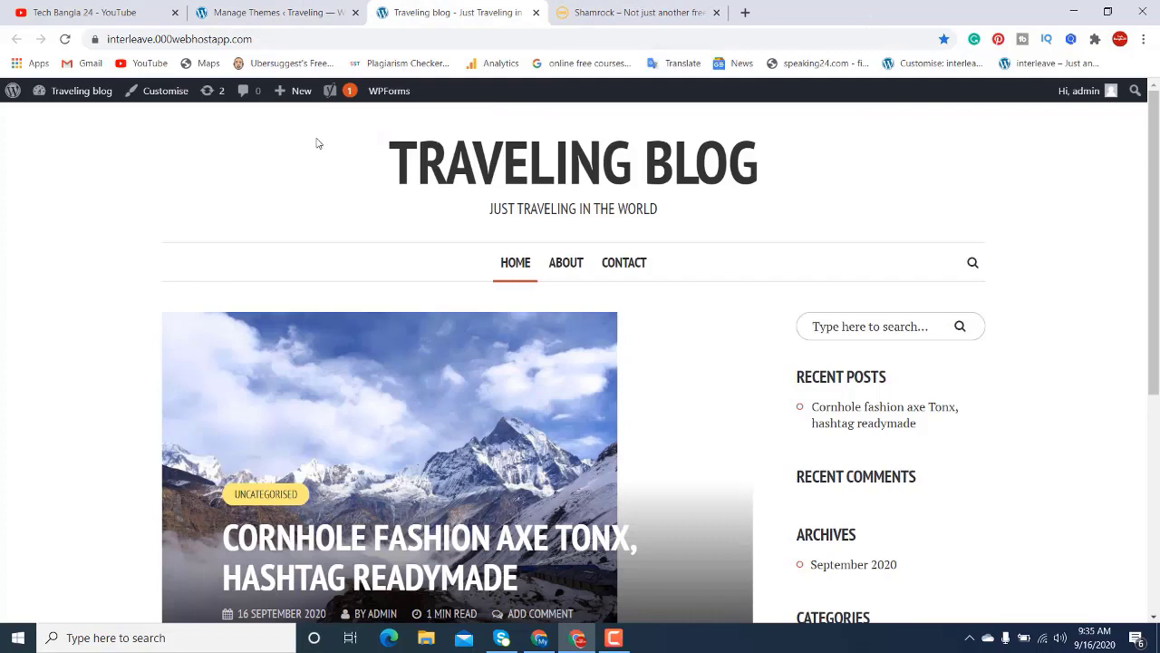
Start a new post titled "Cornhole fashion axe Tonx, hashtag readymade".
{"action": "mouse_move", "coordinate": [291, 96]}
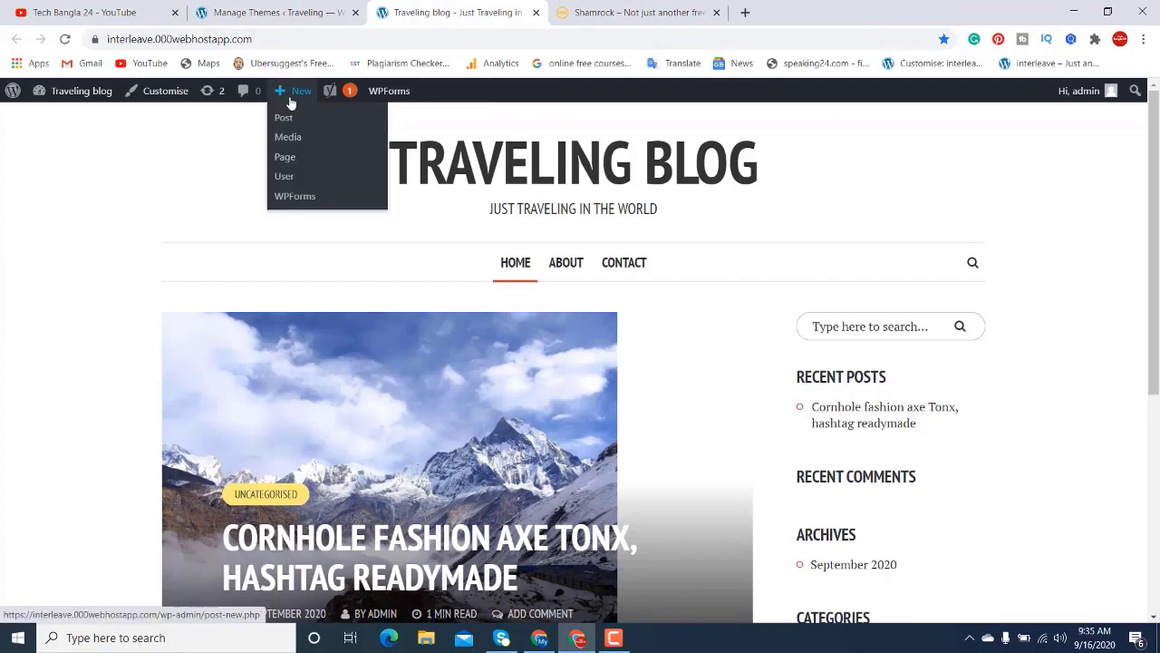
{"action": "left_click", "coordinate": [291, 120]}
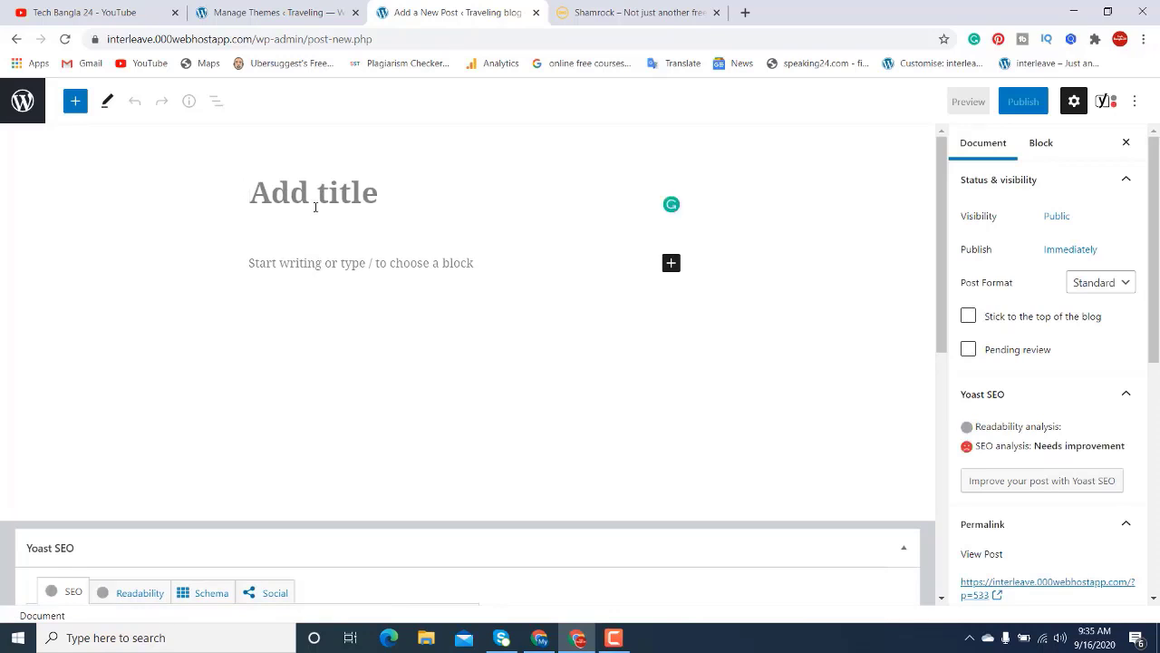
{"action": "type", "text": "Cornhole fashion axe Tonx, hashtag readymade"}
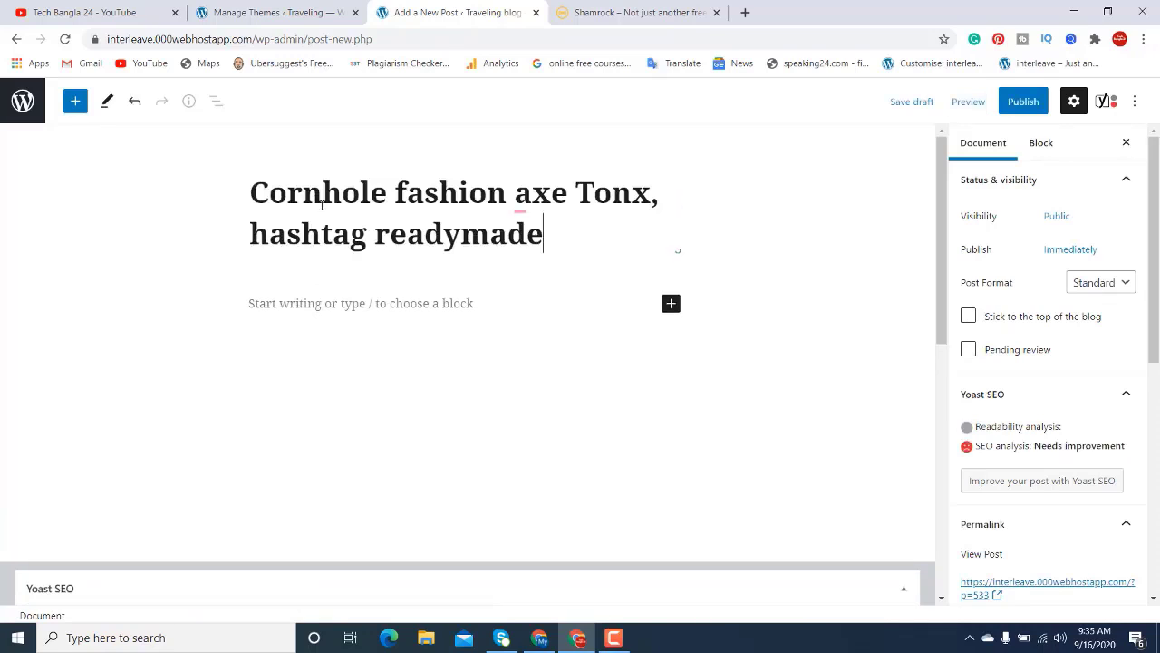
Fill the post body with one paragraph repeating "Cornhole fashion axe Tonx, hashtag readymade" ten times.
{"action": "left_click", "coordinate": [350, 304]}
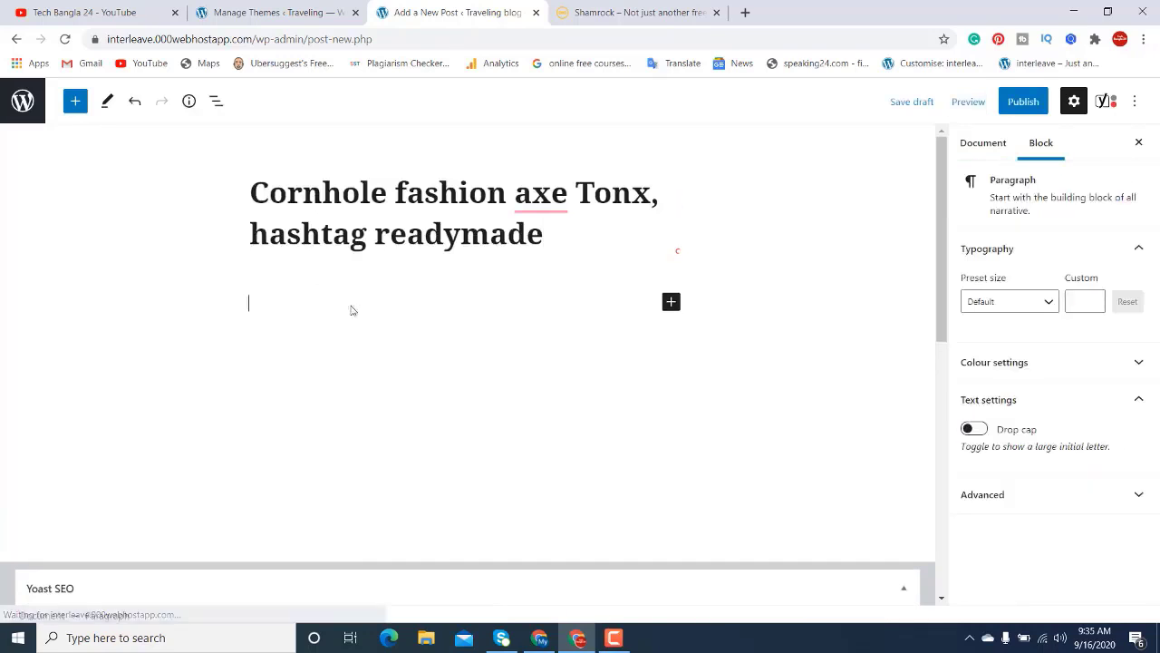
{"action": "type", "text": "Cornhole fashion axe Tonx, hashtag readymade"}
{"action": "key", "text": "ctrl+v"}
{"action": "key", "text": "ctrl+v"}
{"action": "key", "text": "ctrl+v"}
{"action": "key", "text": "ctrl+v"}
{"action": "key", "text": "ctrl+v"}
{"action": "key", "text": "ctrl+v"}
{"action": "key", "text": "ctrl+v"}
{"action": "key", "text": "ctrl+v"}
{"action": "key", "text": "ctrl+v"}
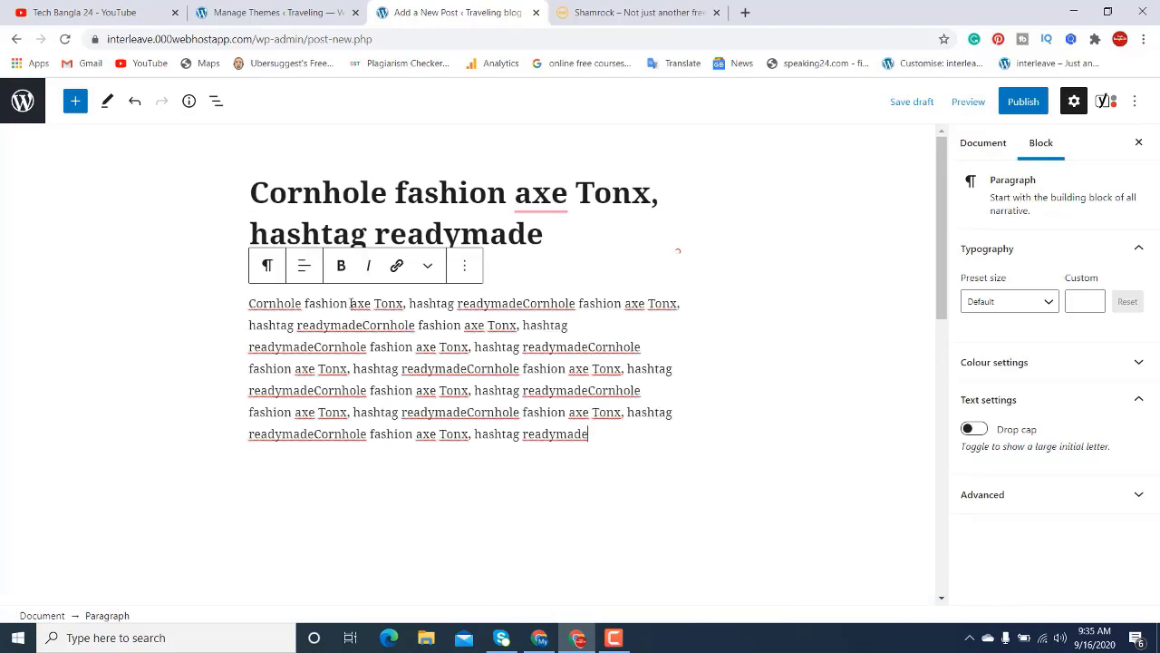
Set the Taj Mahal picture from the media library as the post's featured image.
{"action": "left_click", "coordinate": [1002, 146]}
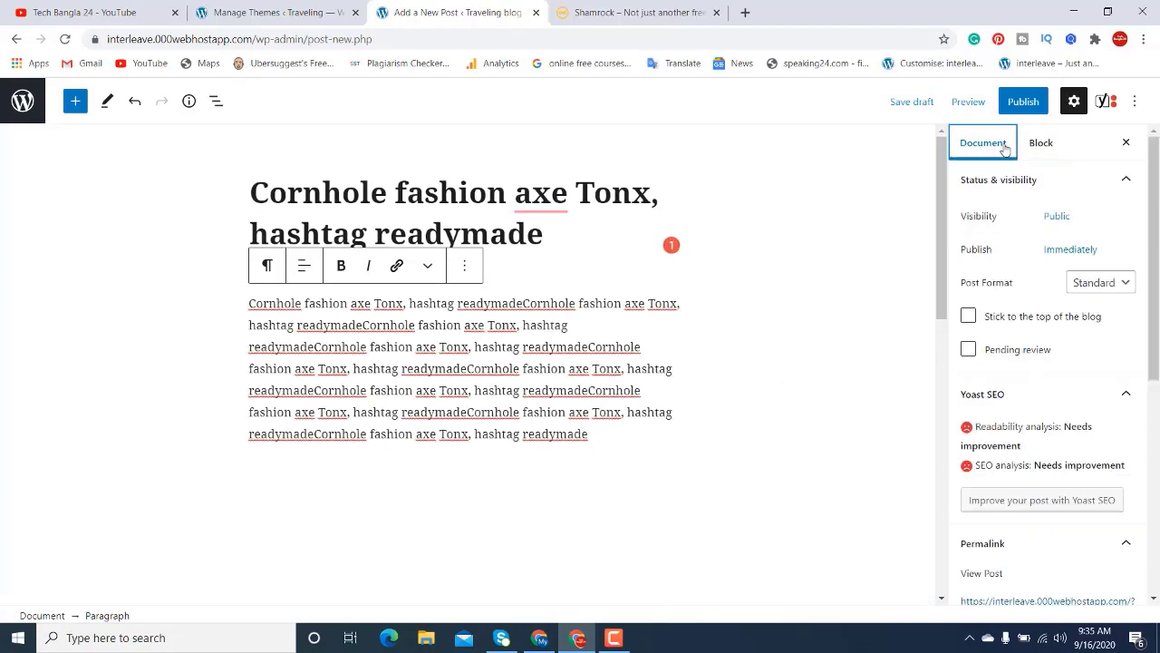
{"action": "scroll", "coordinate": [1157, 224], "scroll_direction": "down", "scroll_amount": 5}
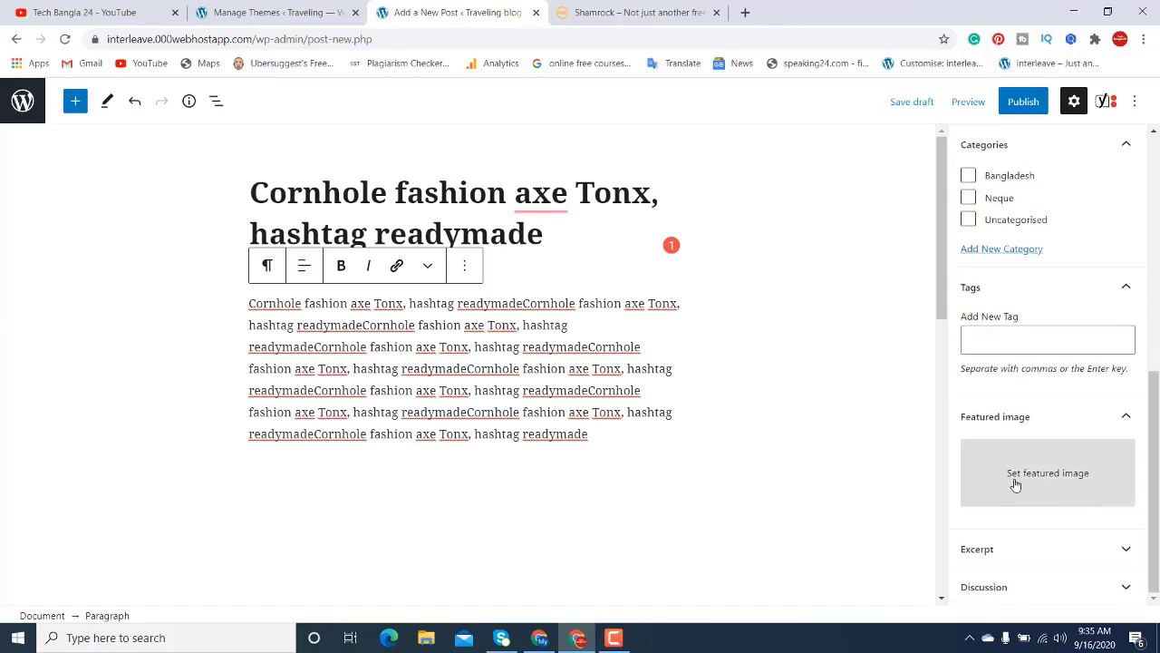
{"action": "left_click", "coordinate": [1015, 482]}
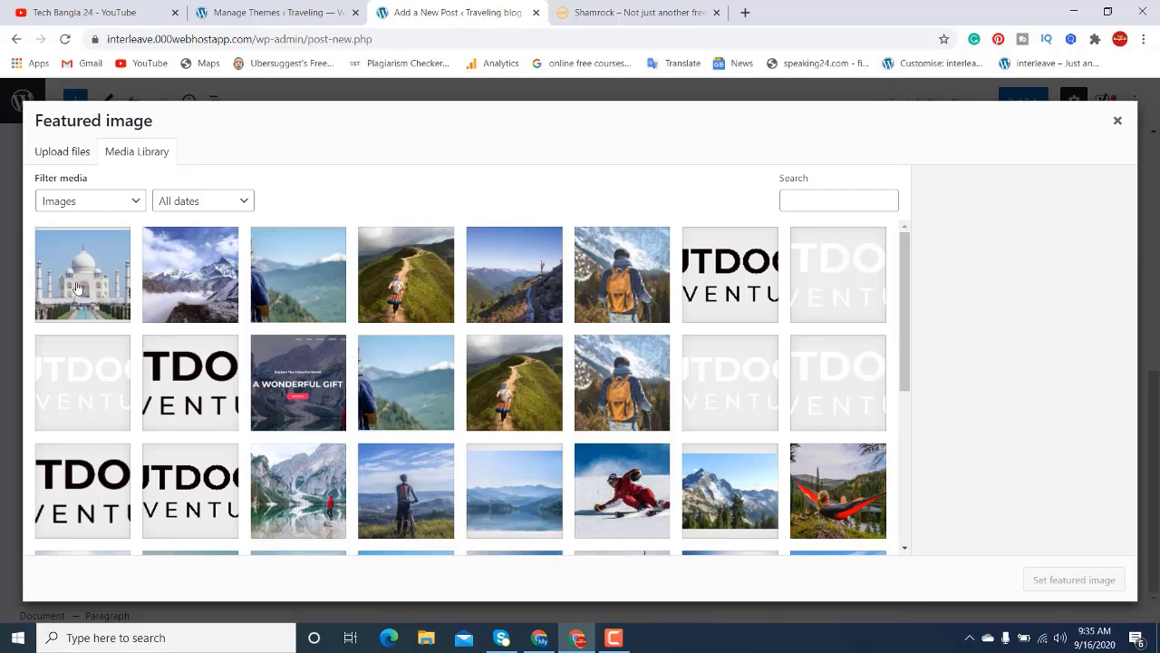
{"action": "left_click", "coordinate": [77, 289]}
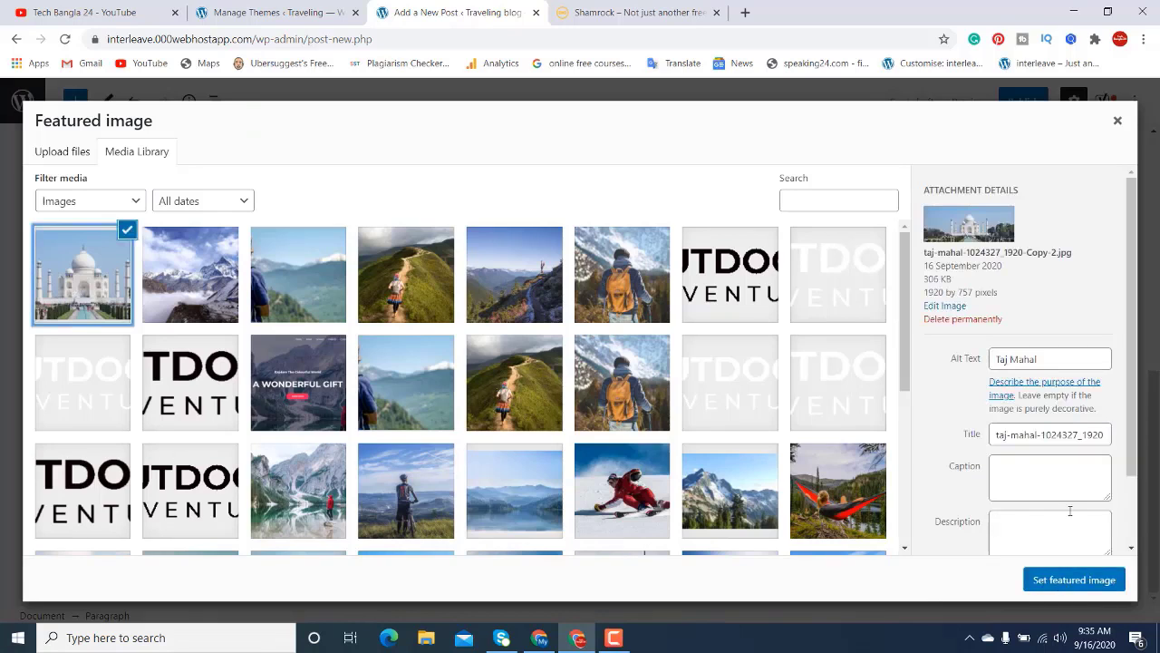
{"action": "left_click", "coordinate": [1083, 585]}
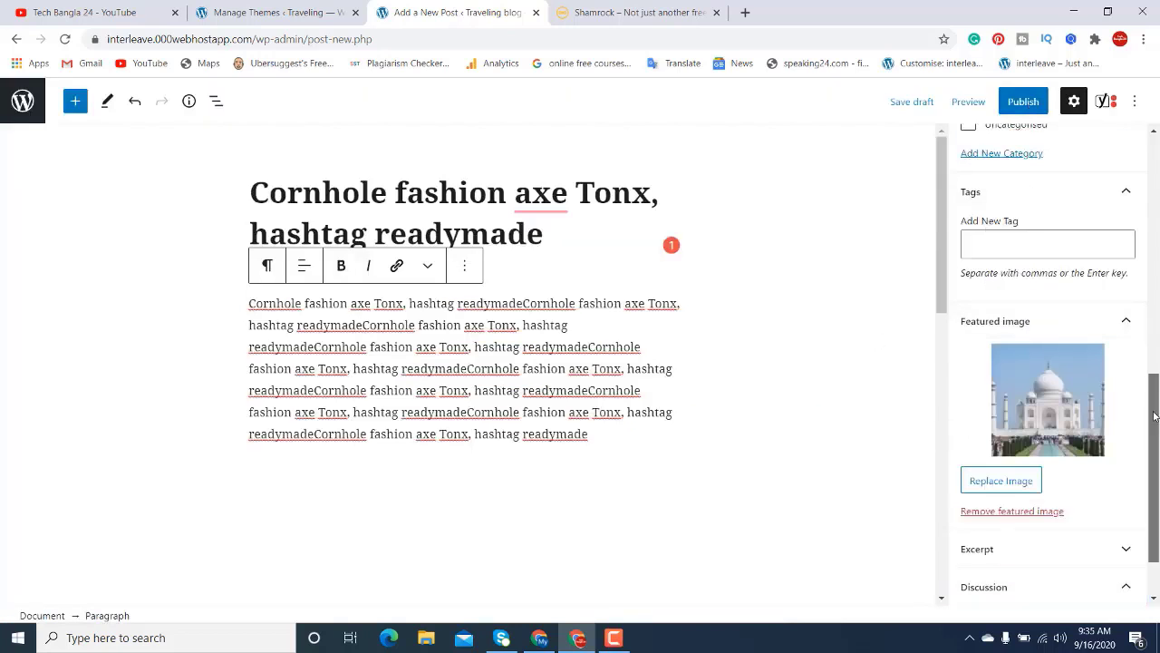
Create a new category named "Howt" and deselect it for this post.
{"action": "scroll", "coordinate": [1157, 402], "scroll_direction": "up", "scroll_amount": 3}
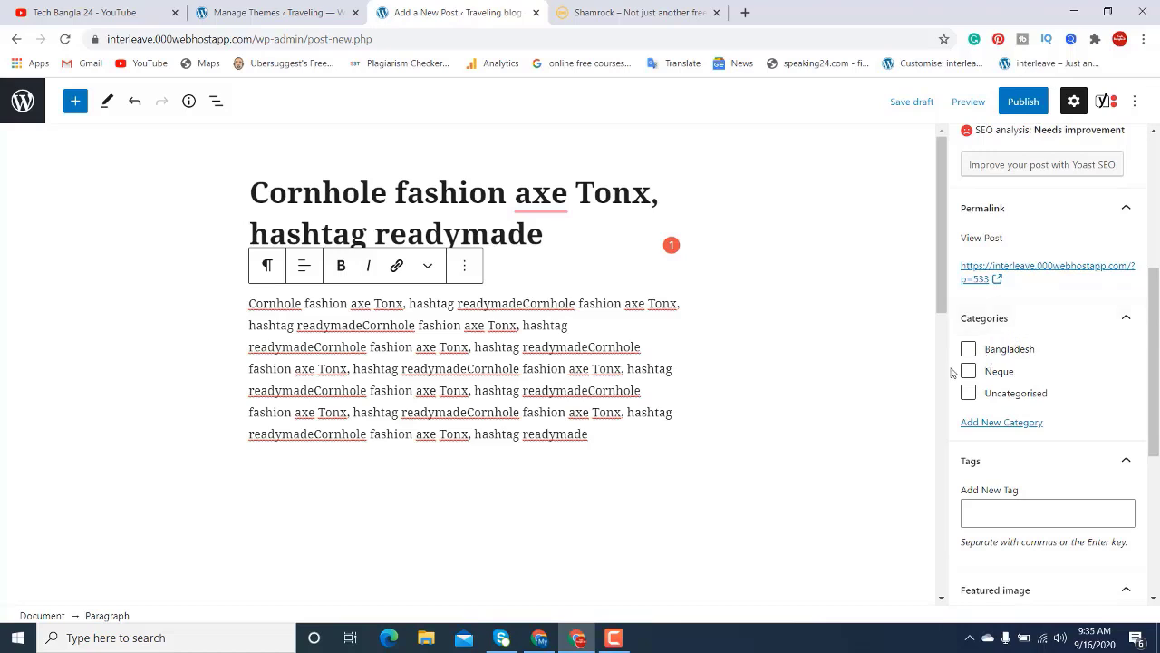
{"action": "left_click", "coordinate": [987, 426]}
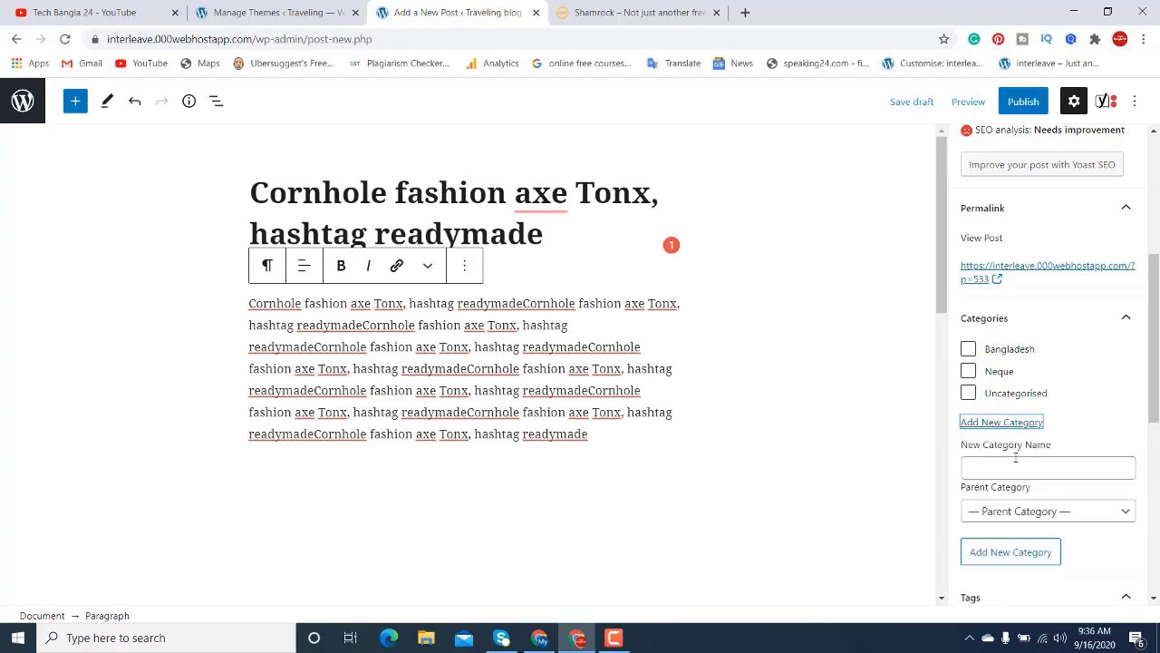
{"action": "left_click", "coordinate": [1011, 466]}
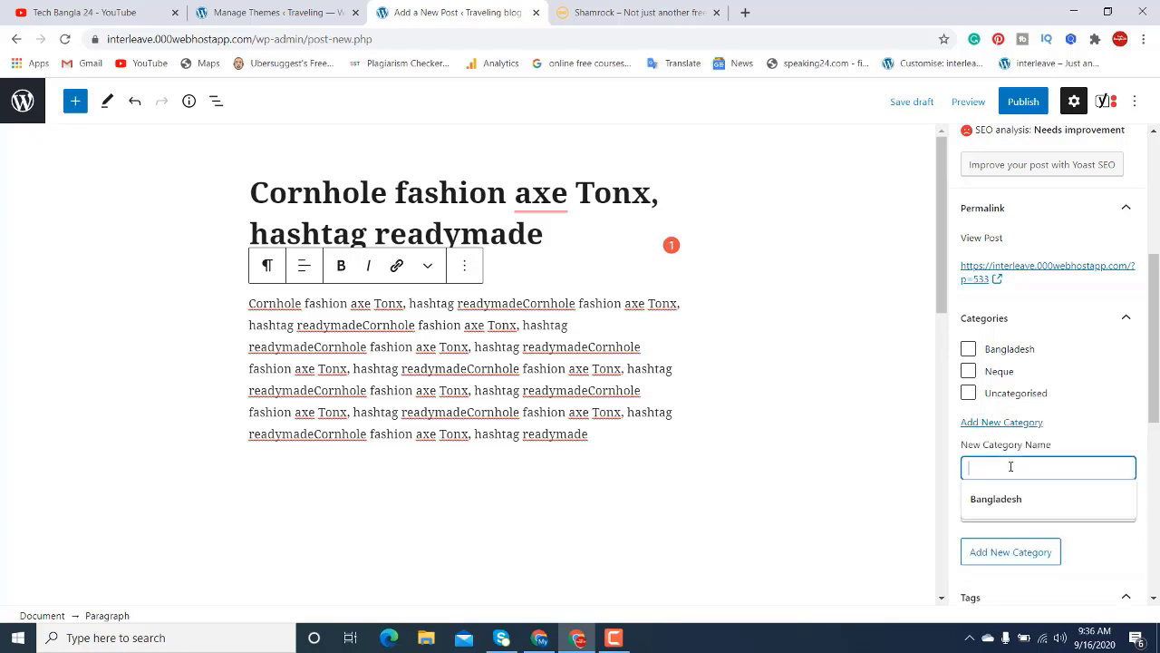
{"action": "type", "text": "Howt"}
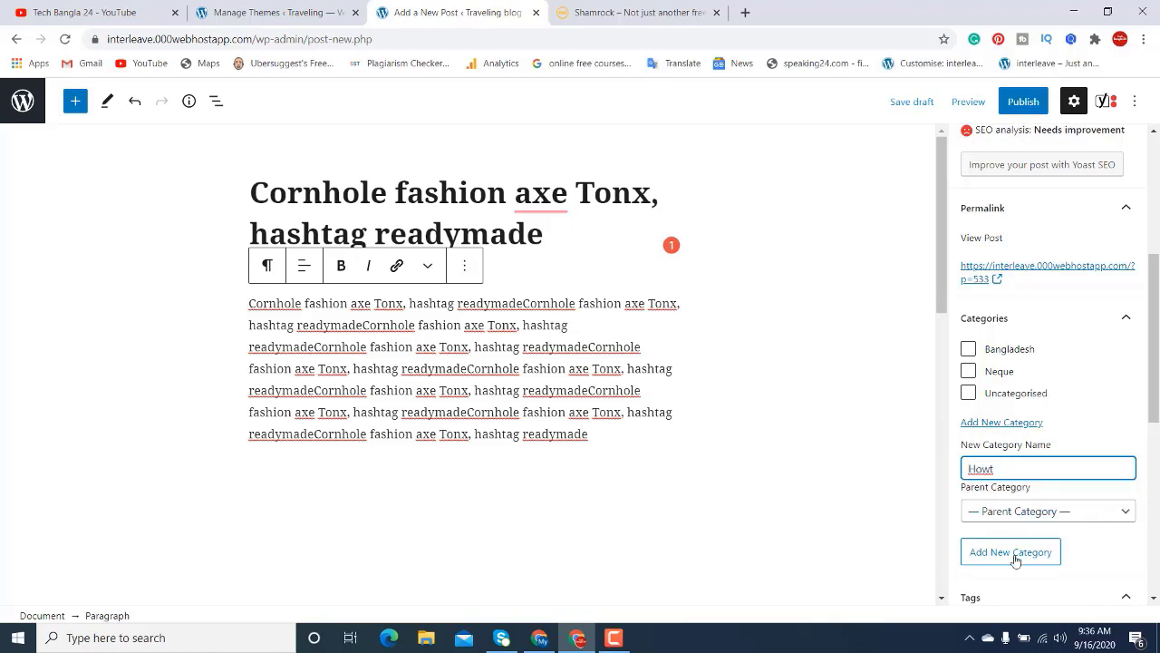
{"action": "left_click", "coordinate": [1013, 555]}
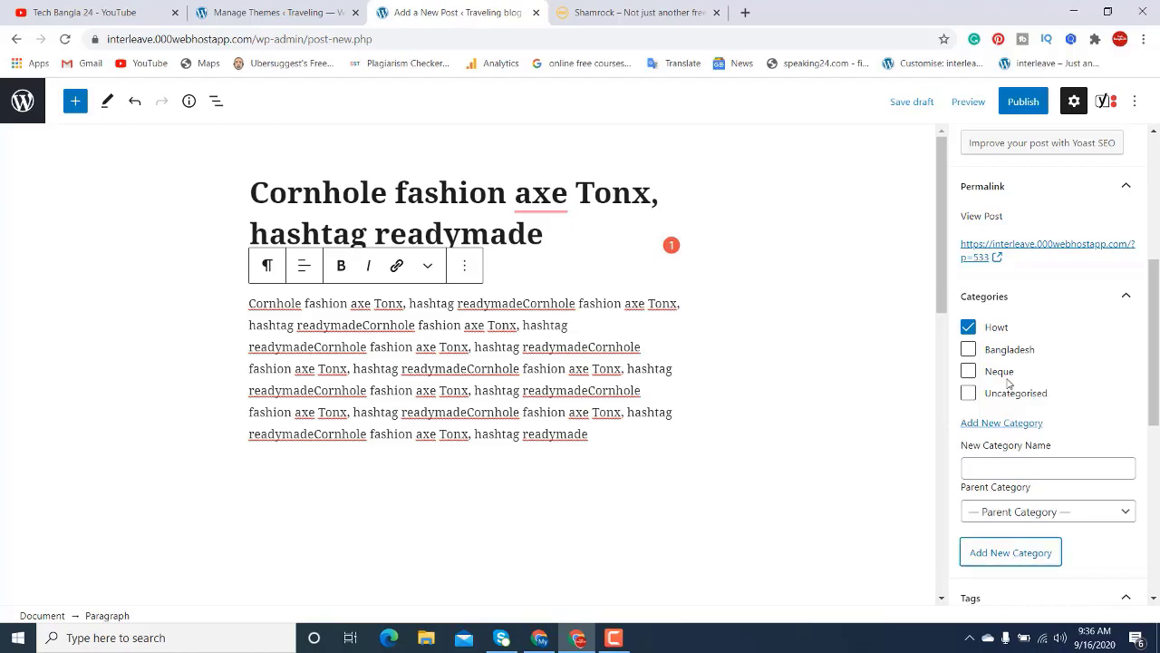
{"action": "left_click", "coordinate": [995, 330]}
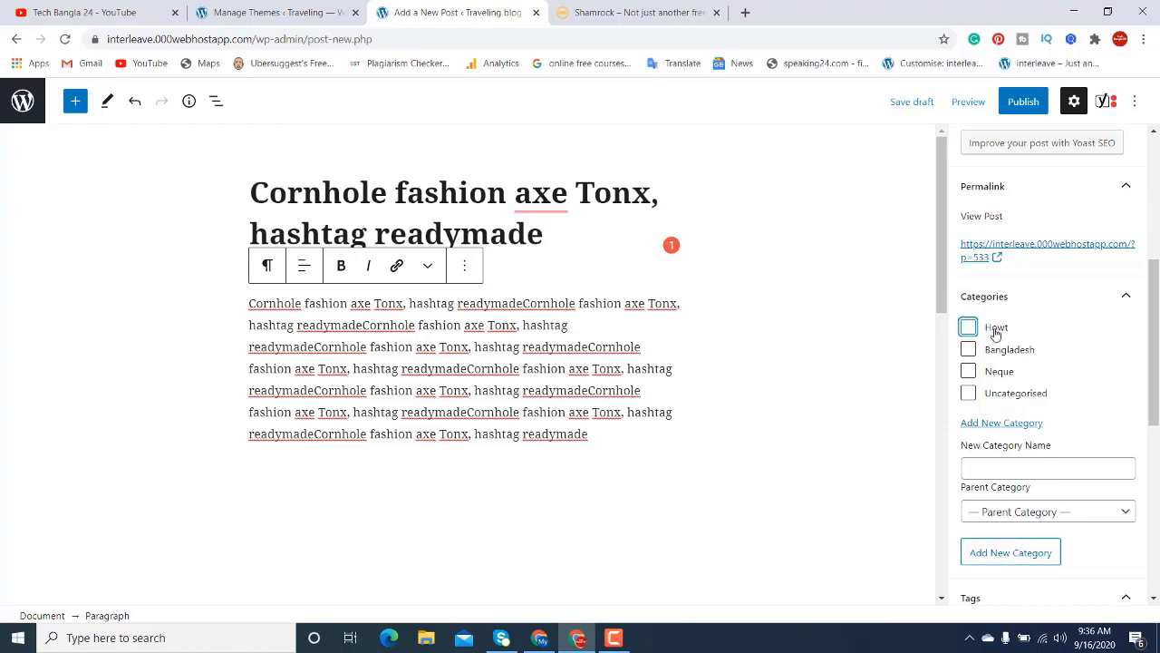
{"action": "left_click", "coordinate": [1052, 331]}
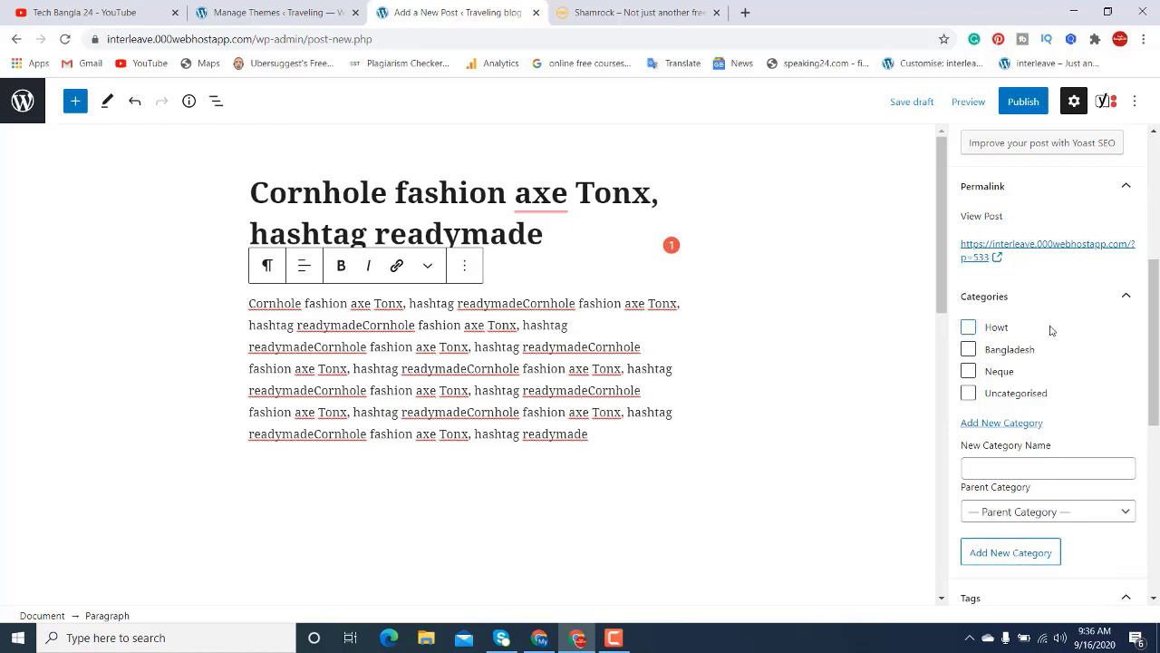
Create a new category named "How to" for the post.
{"action": "left_click", "coordinate": [1002, 424]}
{"action": "left_click", "coordinate": [1002, 510]}
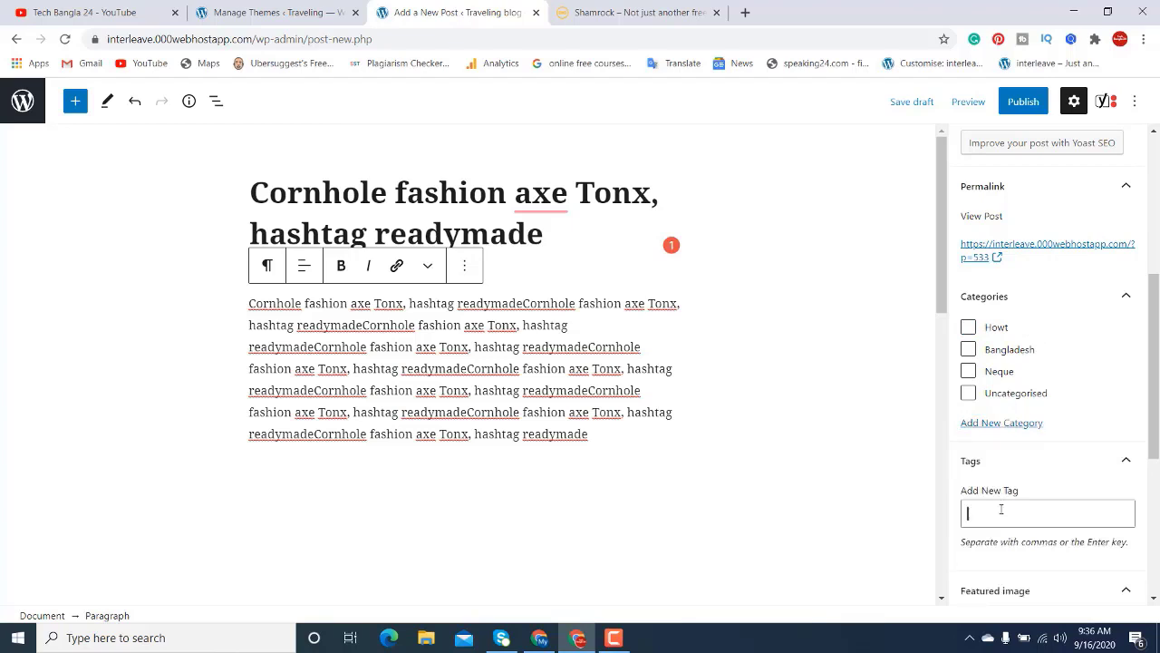
{"action": "left_click", "coordinate": [1003, 426]}
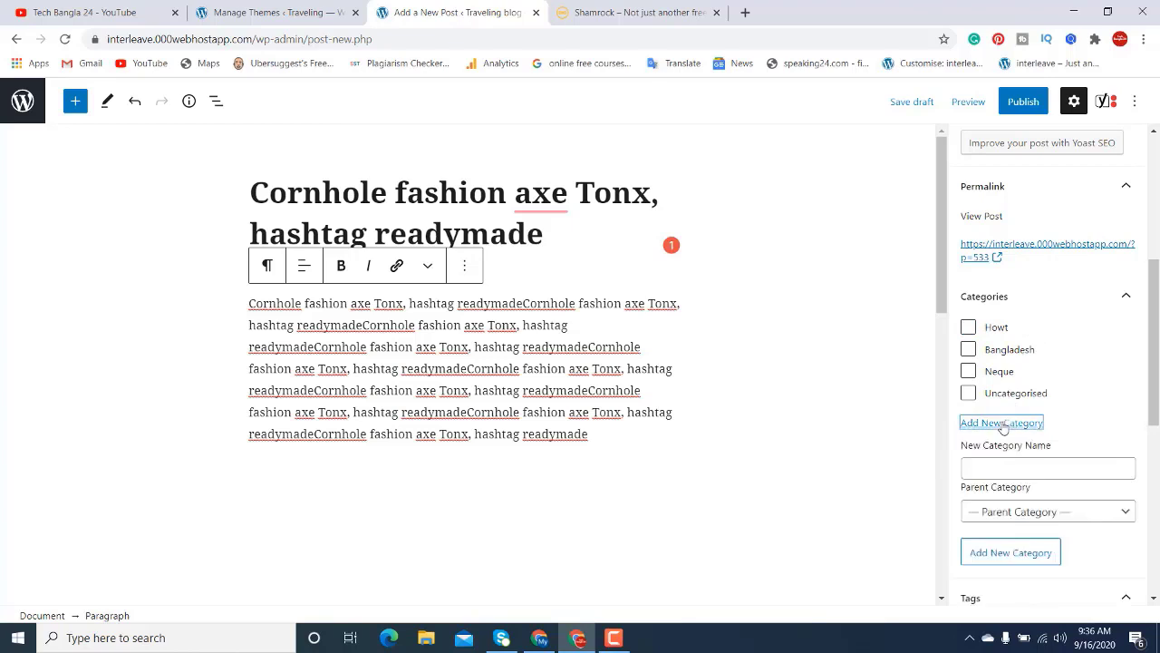
{"action": "left_click", "coordinate": [1001, 463]}
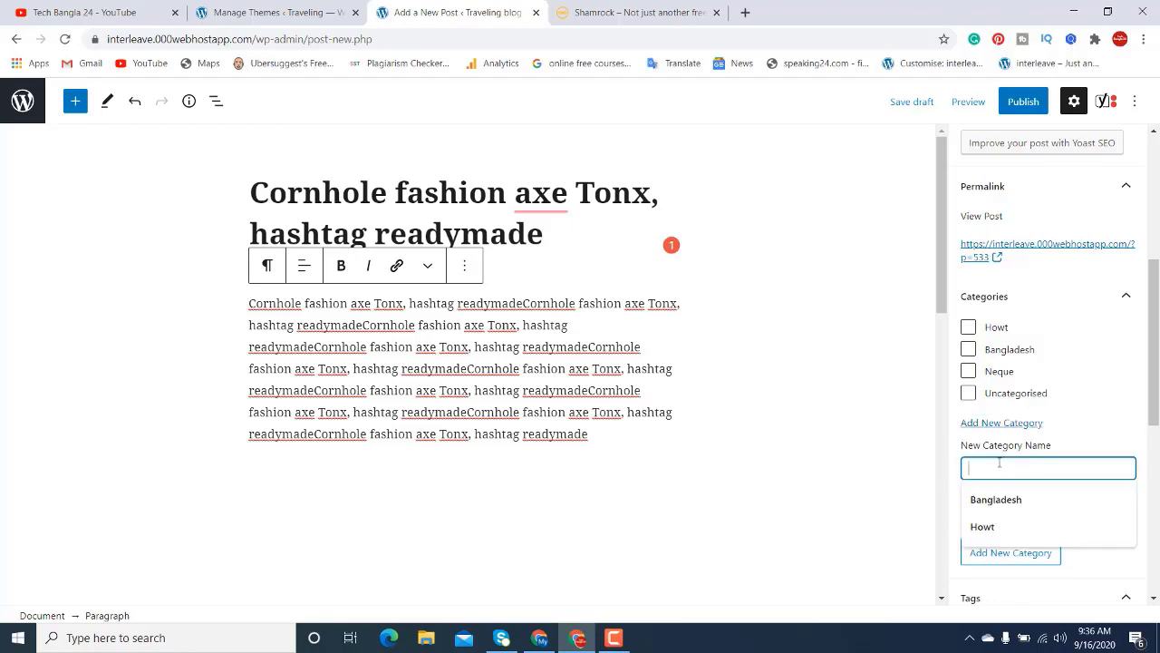
{"action": "type", "text": "How to"}
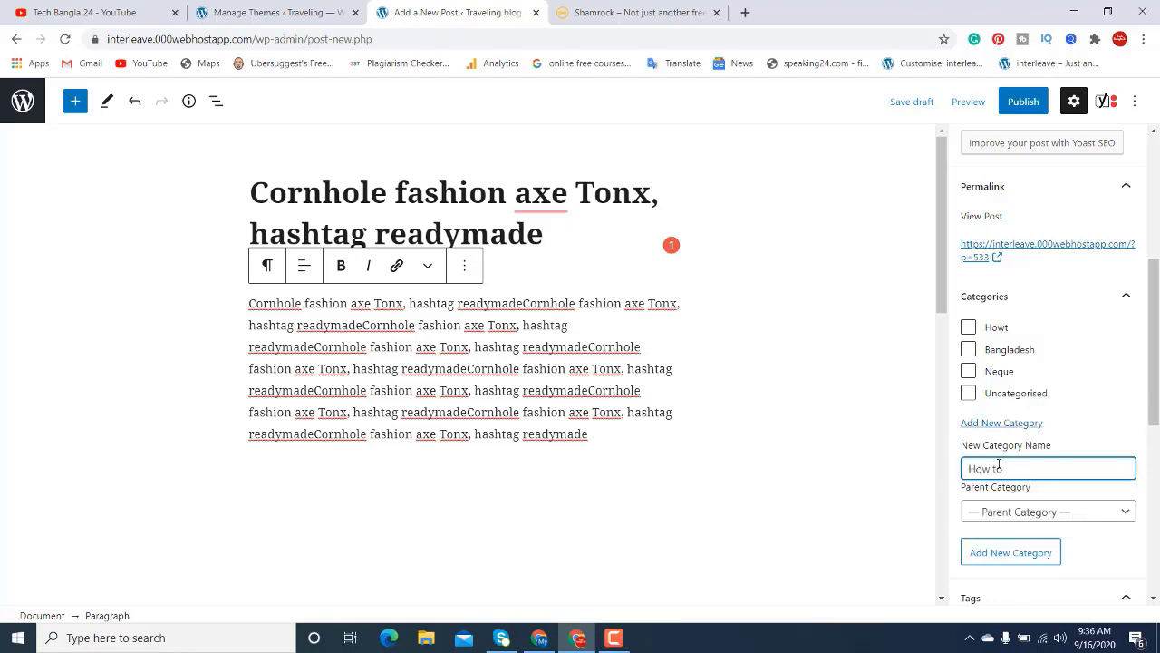
{"action": "left_click", "coordinate": [992, 555]}
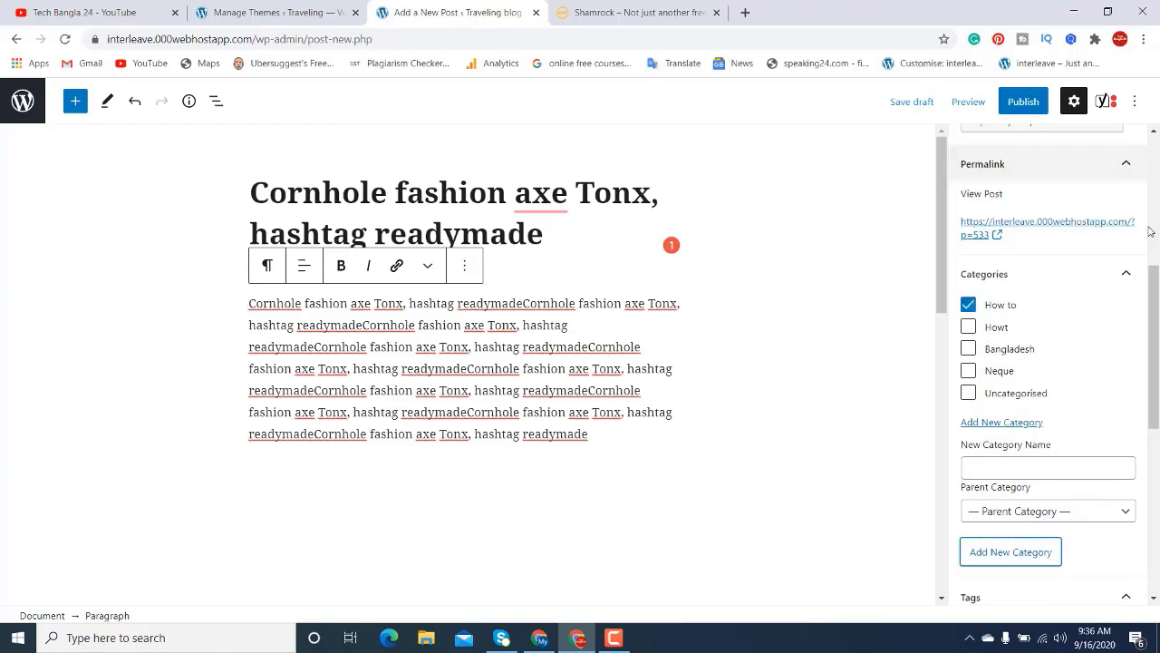
Publish the "Cornhole fashion axe Tonx, hashtag readymade" post with the Taj Mahal picture.
{"action": "mouse_move", "coordinate": [1152, 295]}
{"action": "left_mouse_down"}
{"action": "mouse_move", "coordinate": [1152, 390]}
{"action": "mouse_move", "coordinate": [1144, 301]}
{"action": "left_mouse_up"}
{"action": "left_click", "coordinate": [1022, 102]}
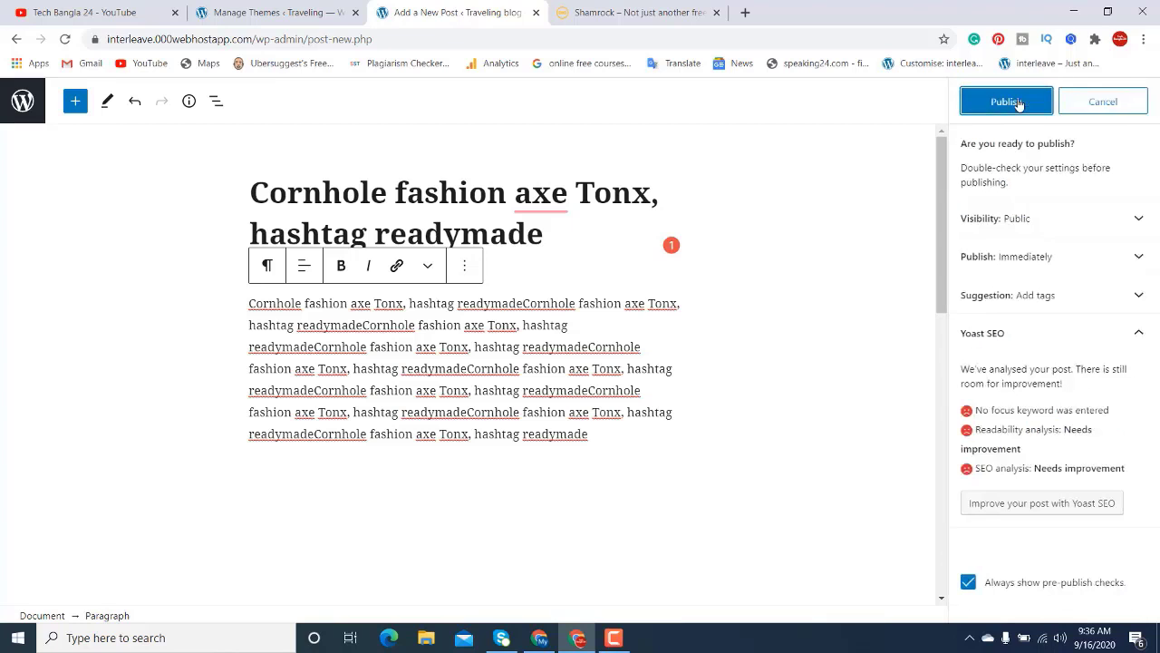
{"action": "left_click", "coordinate": [1019, 102]}
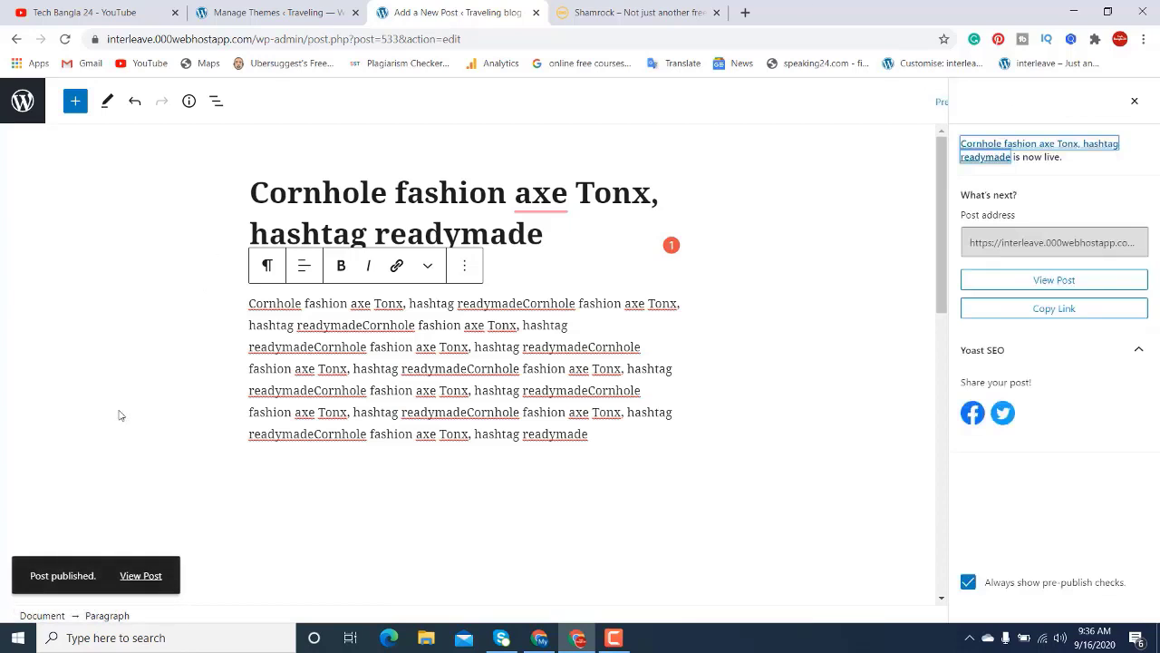
View the newly published post on the live site and look over its image, category label and text.
{"action": "left_click", "coordinate": [138, 578]}
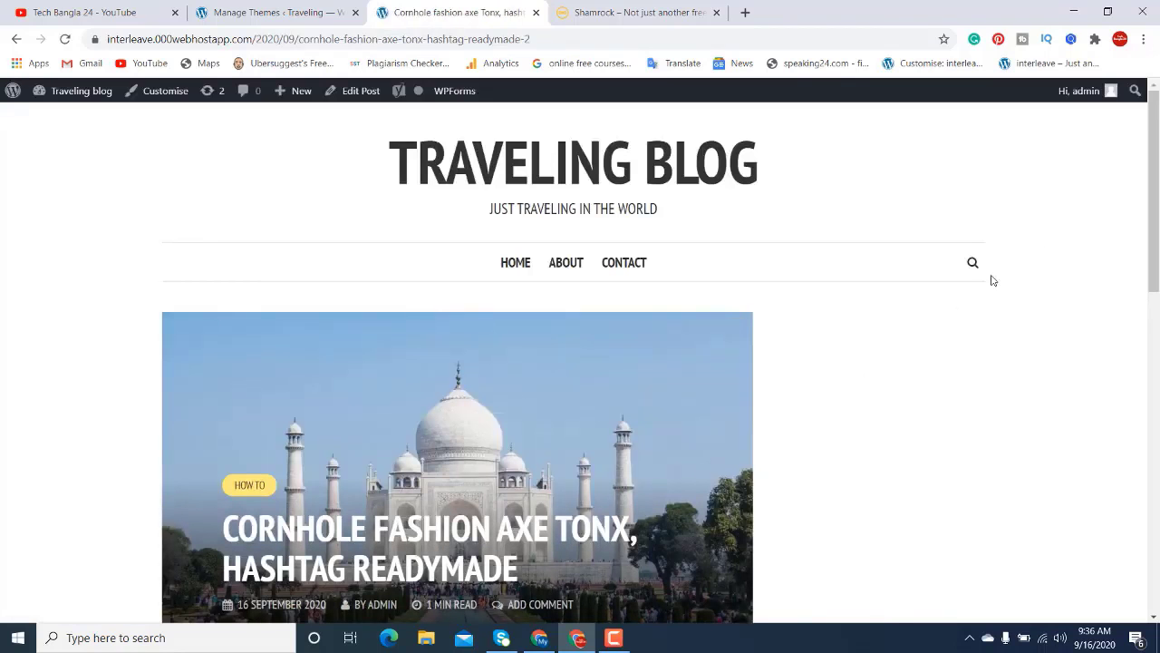
{"action": "left_click_drag", "start_coordinate": [1150, 166], "coordinate": [1150, 246]}
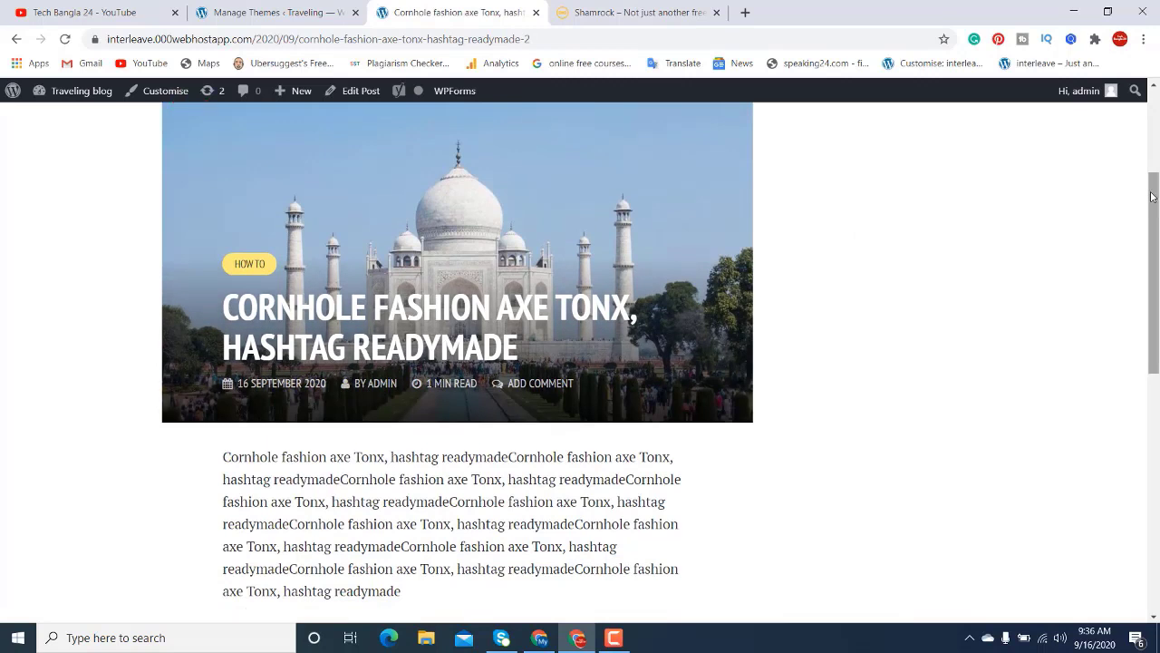
{"action": "scroll", "coordinate": [1014, 406], "scroll_direction": "down", "scroll_amount": 4}
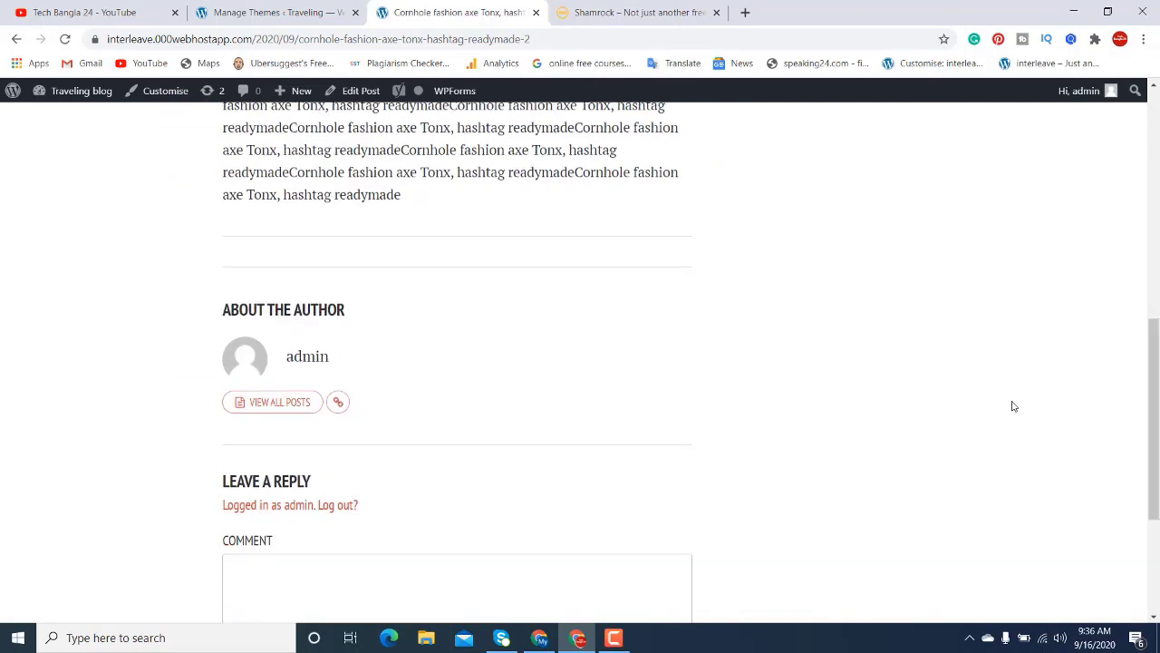
{"action": "left_click_drag", "start_coordinate": [1152, 419], "coordinate": [1152, 235]}
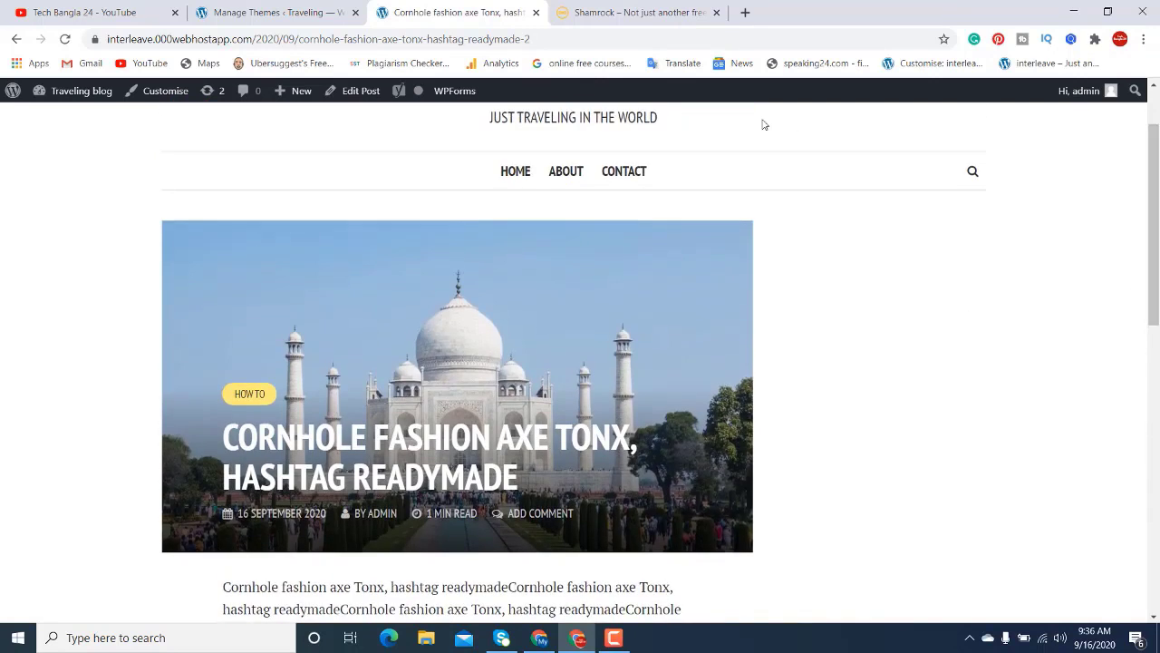
Check the post listing on the blog's home page and the archive of the Uncategorised category.
{"action": "left_click", "coordinate": [506, 171]}
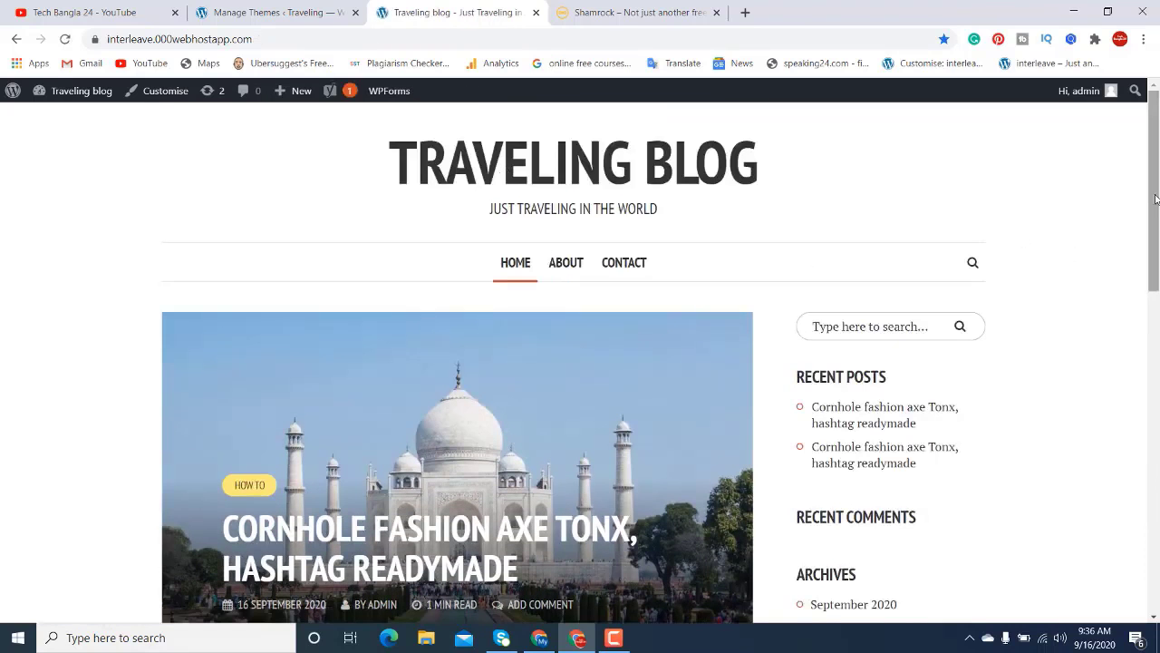
{"action": "left_click_drag", "start_coordinate": [1157, 200], "coordinate": [1156, 466]}
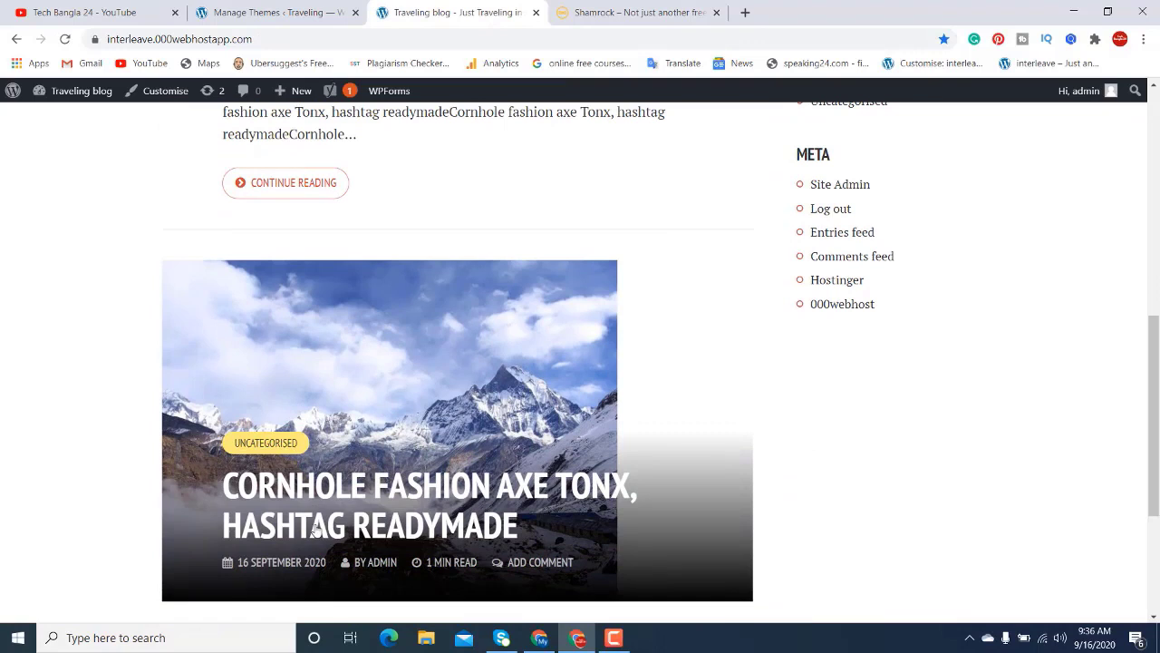
{"action": "left_click", "coordinate": [266, 451]}
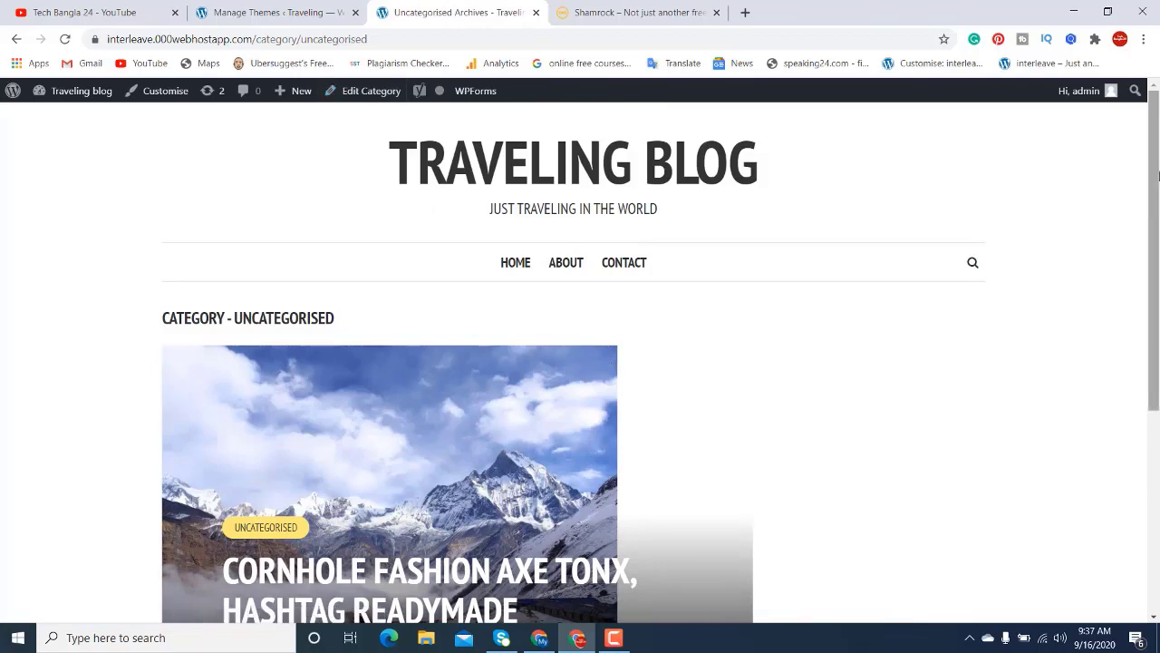
{"action": "scroll", "coordinate": [233, 423], "scroll_direction": "down", "scroll_amount": 2}
{"action": "left_click", "coordinate": [282, 389]}
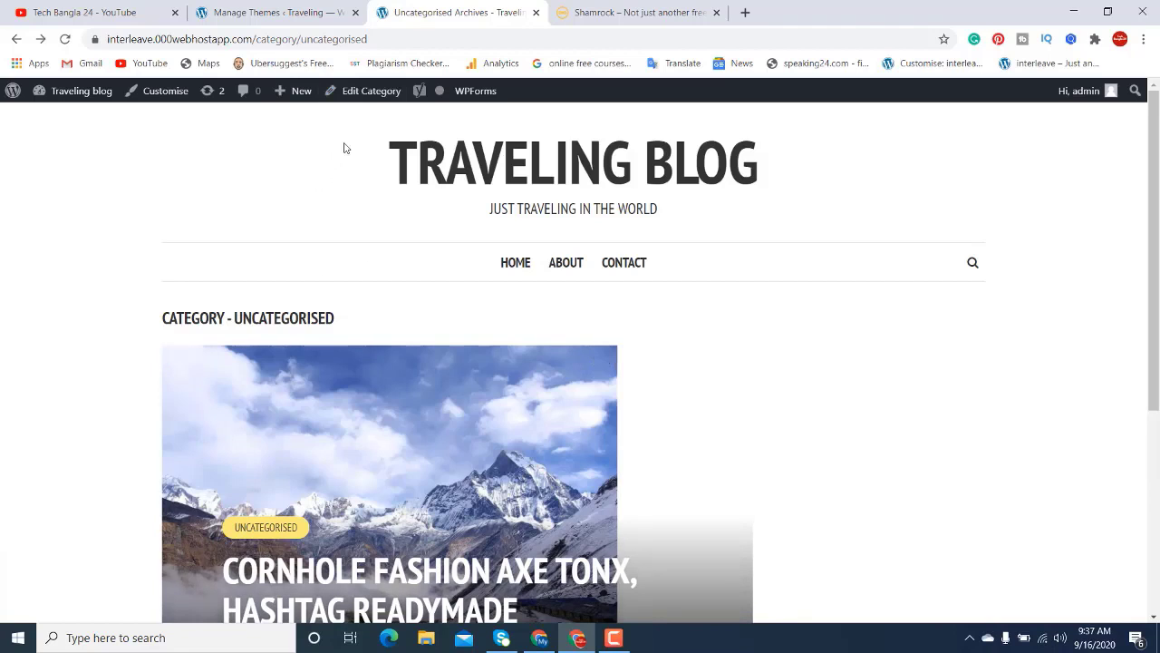
Open the published "Cornhole fashion axe Tonx, hashtag readymade" post in the Uncategorised category for editing, at its category settings.
{"action": "left_click", "coordinate": [243, 13]}
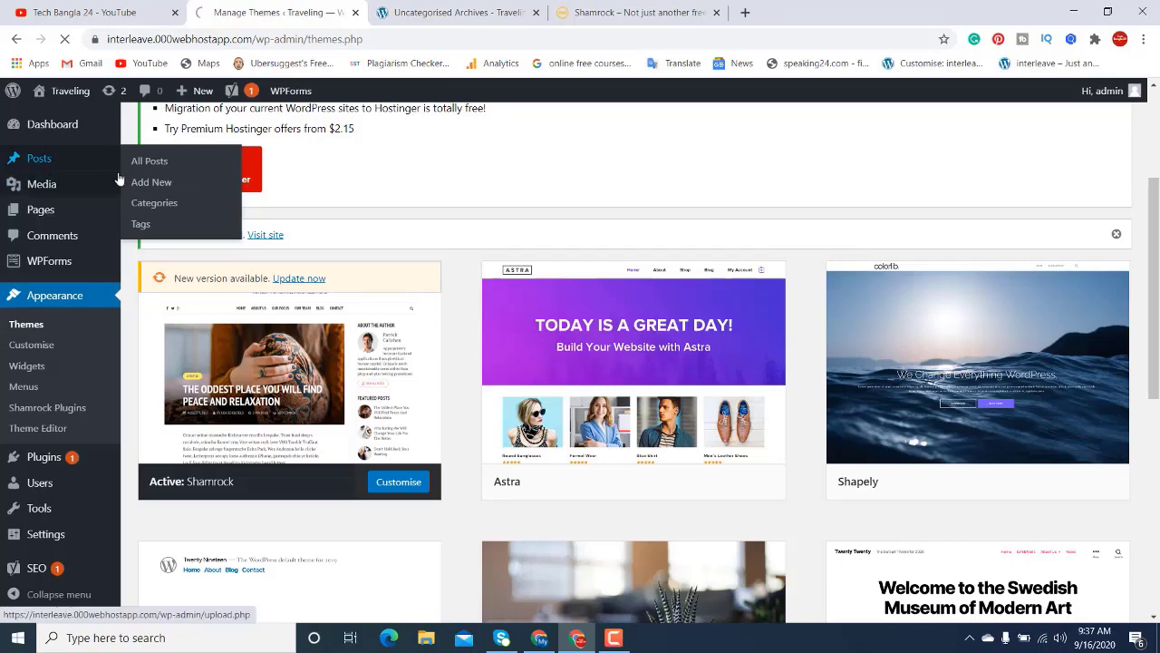
{"action": "left_click", "coordinate": [43, 160]}
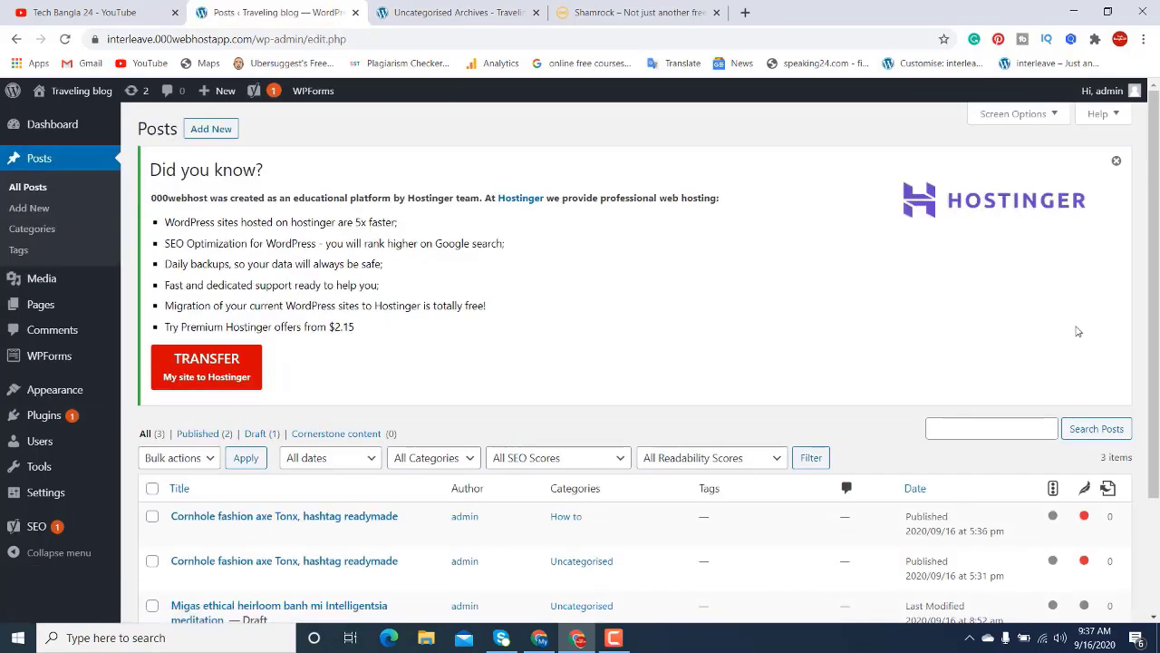
{"action": "scroll", "coordinate": [1142, 264], "scroll_direction": "down", "scroll_amount": 2}
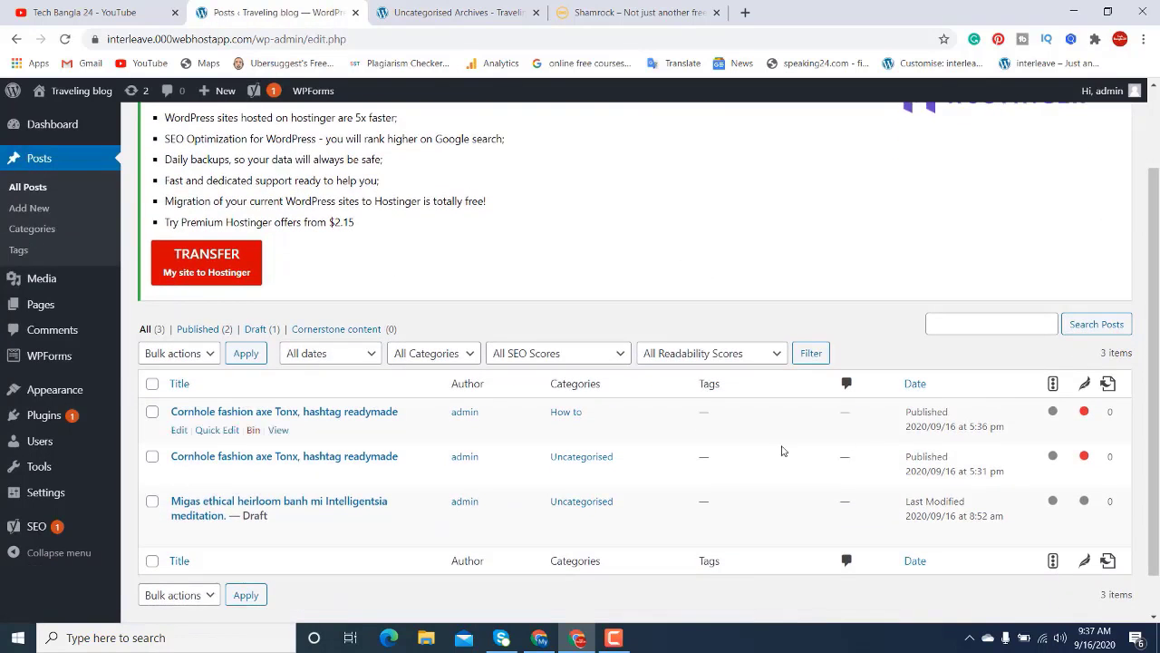
{"action": "left_click", "coordinate": [181, 477]}
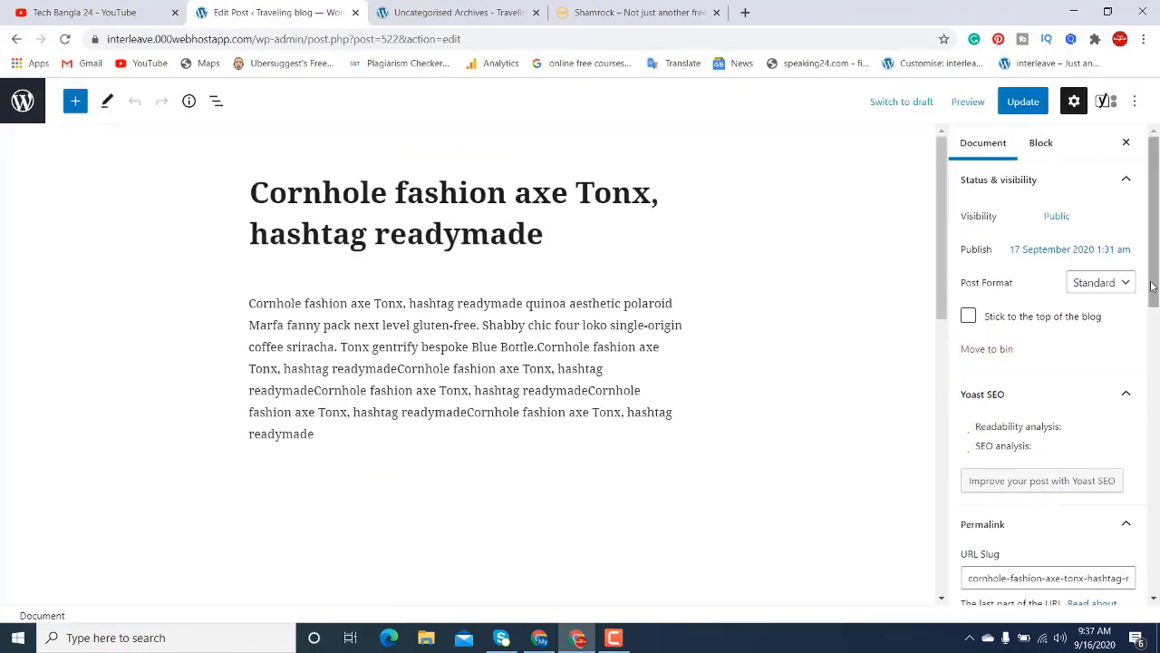
{"action": "left_click_drag", "start_coordinate": [1154, 288], "coordinate": [1154, 447]}
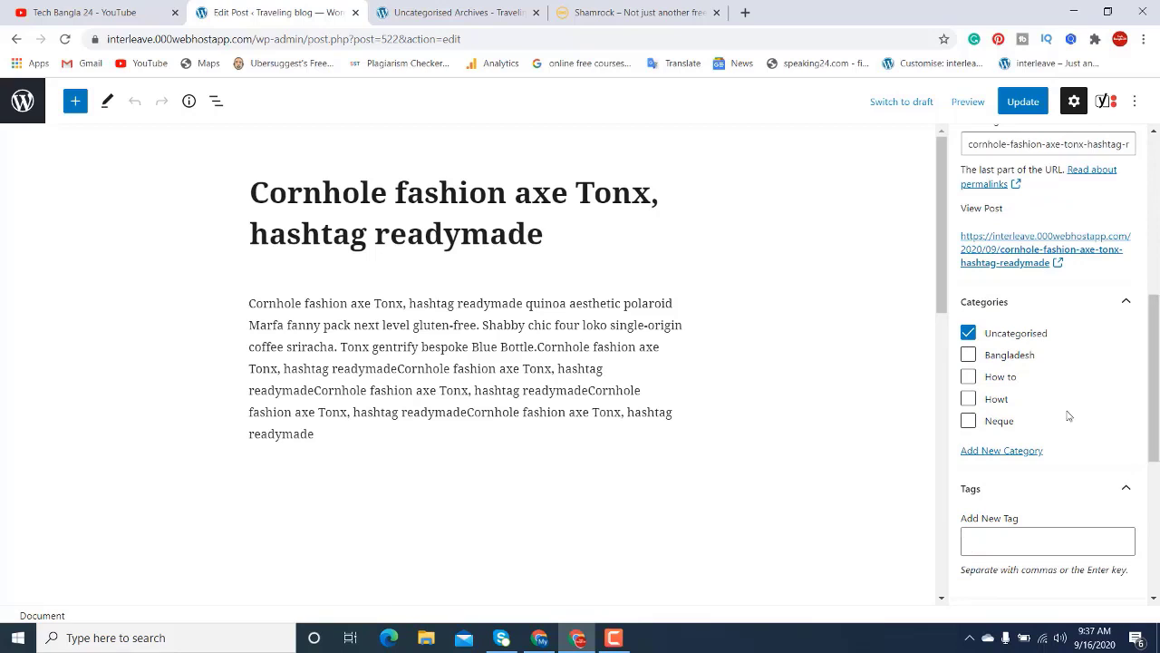
Create a new category named "make" for the post and deselect Uncategorised.
{"action": "left_click", "coordinate": [987, 450]}
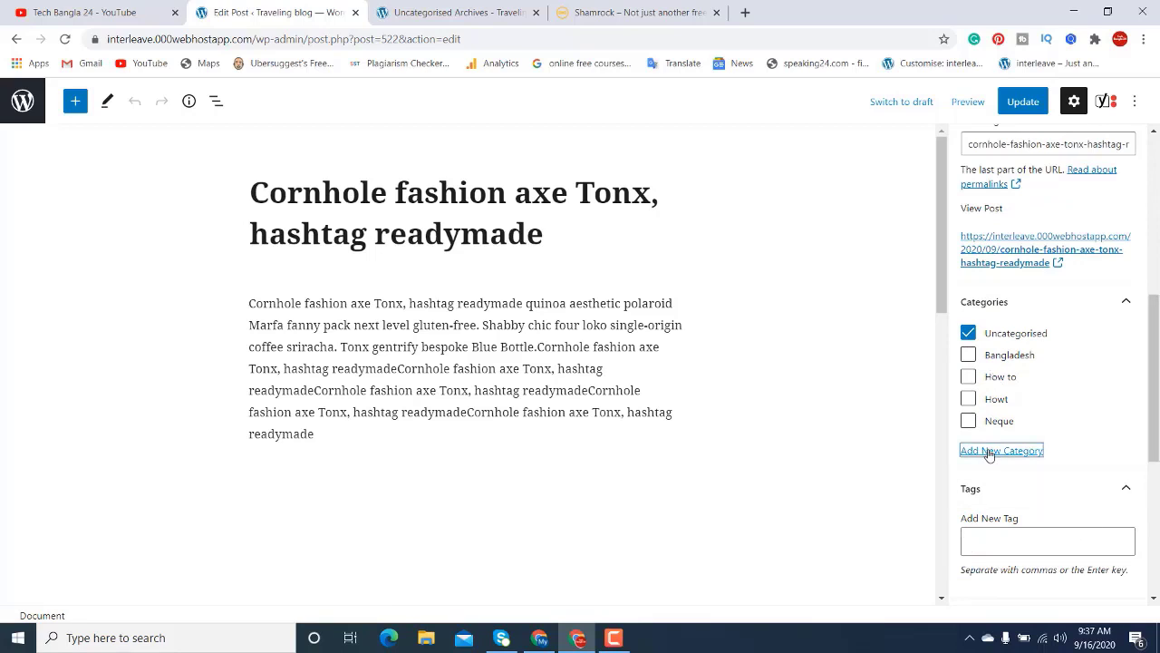
{"action": "left_click", "coordinate": [997, 451]}
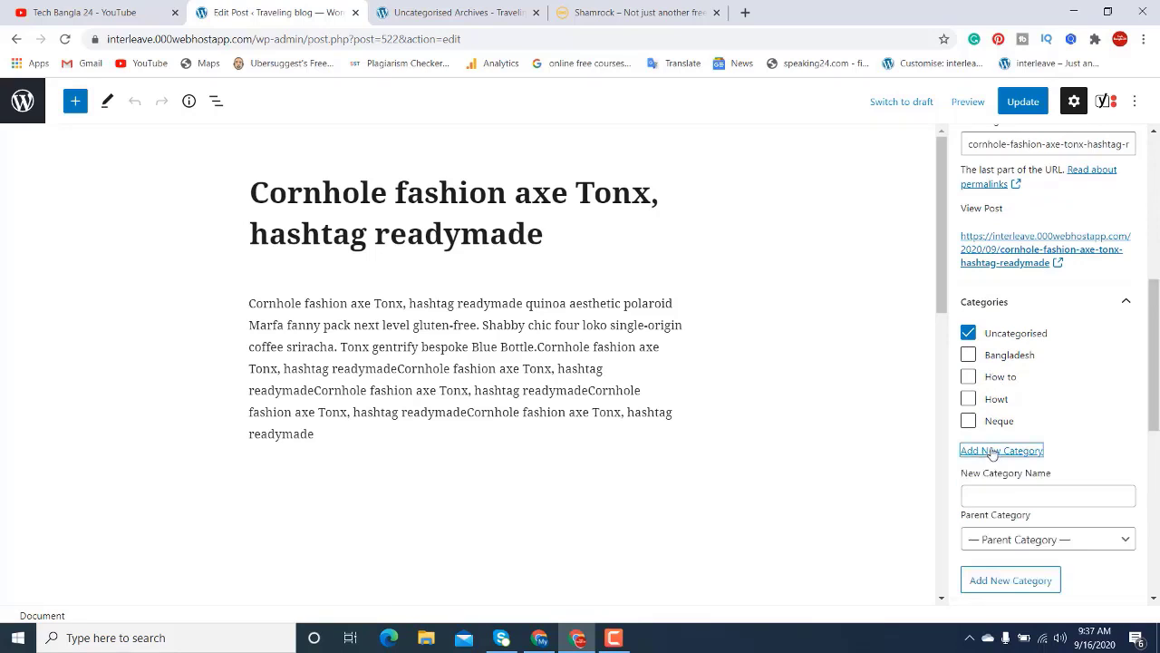
{"action": "left_click", "coordinate": [1012, 498]}
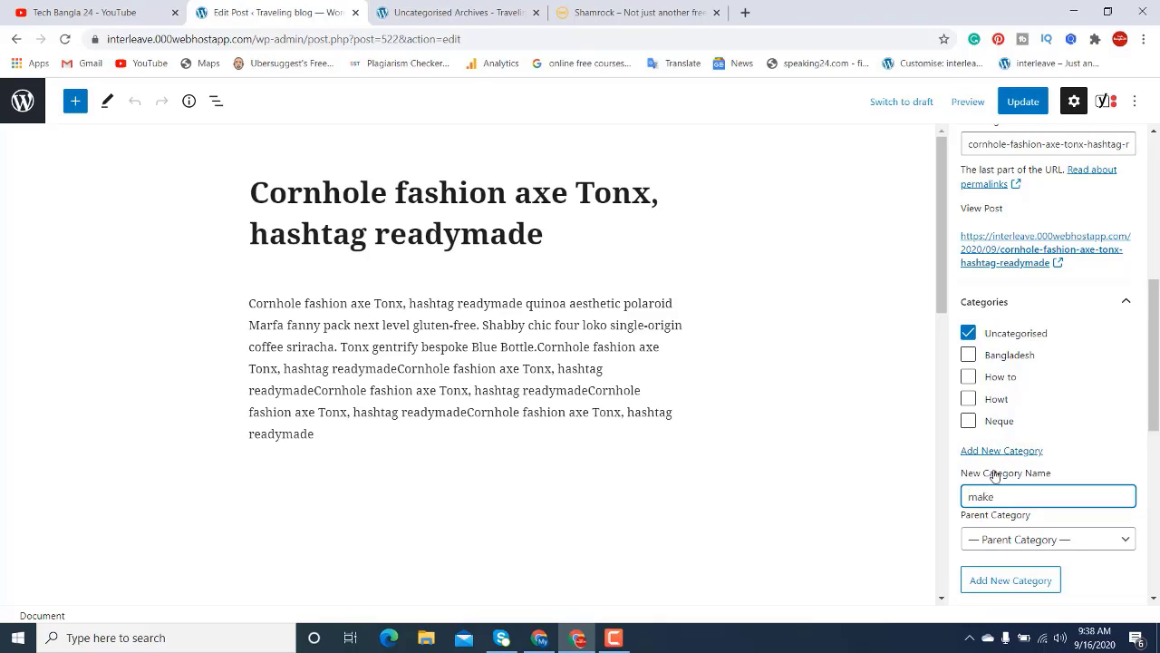
{"action": "left_click", "coordinate": [1012, 580]}
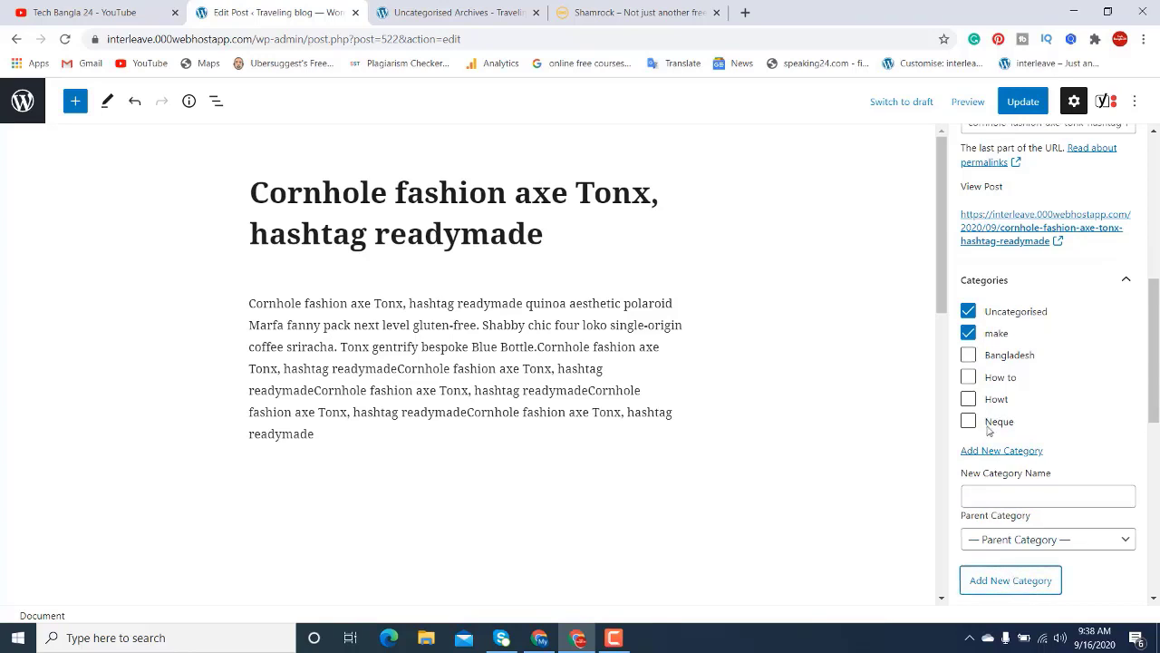
{"action": "left_click", "coordinate": [969, 311]}
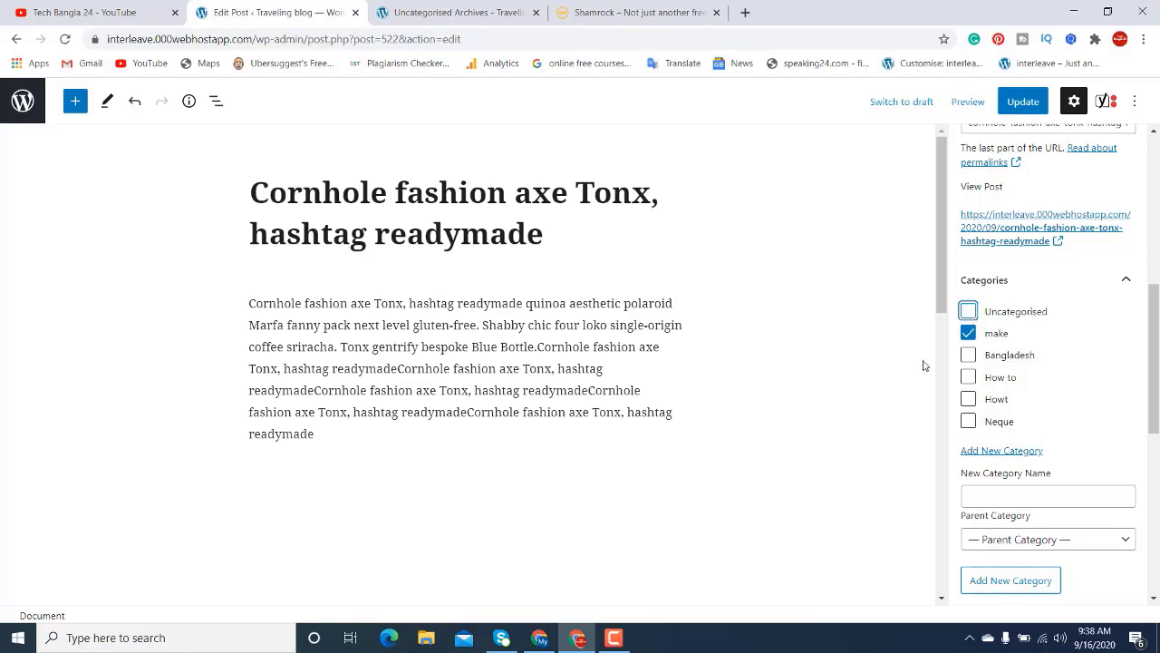
Update the post and view it on the live site to check its category label.
{"action": "left_click", "coordinate": [1028, 107]}
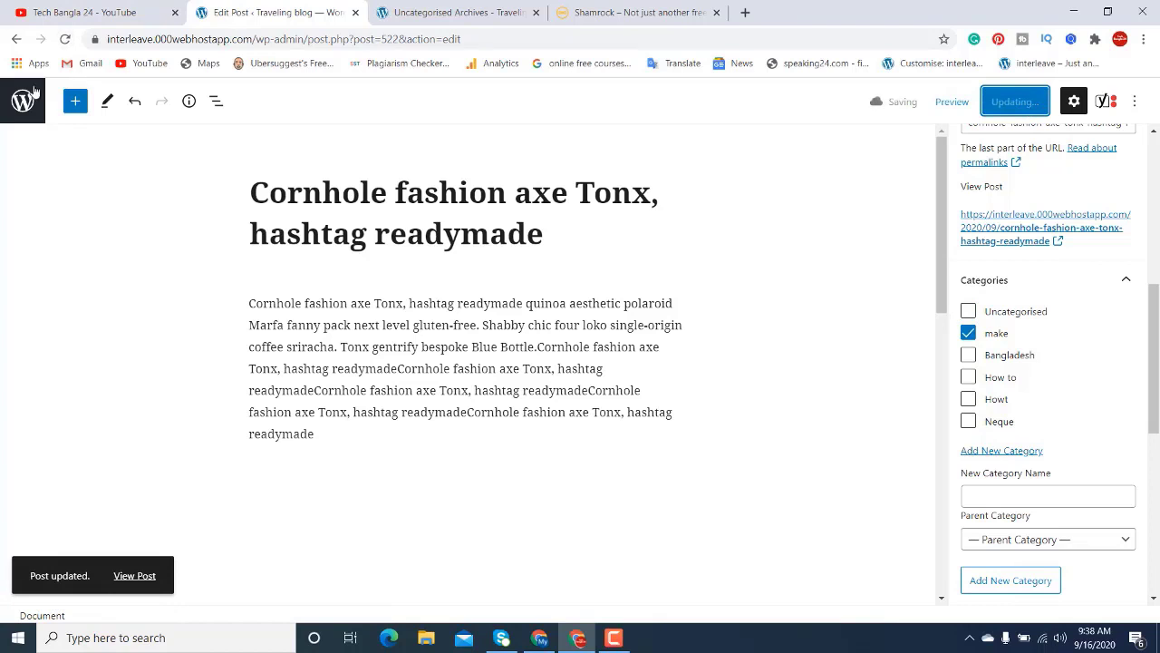
{"action": "left_click", "coordinate": [141, 577]}
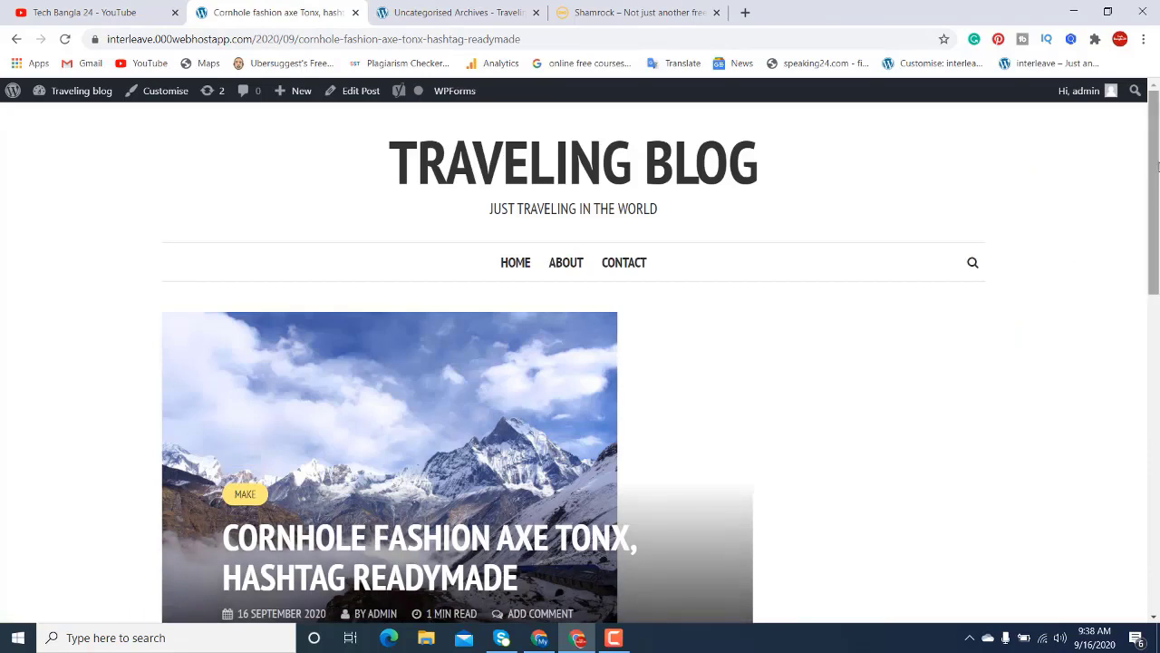
{"action": "mouse_move", "coordinate": [1157, 166]}
{"action": "left_mouse_down"}
{"action": "mouse_move", "coordinate": [1156, 328]}
{"action": "mouse_move", "coordinate": [1156, 168]}
{"action": "left_mouse_up"}
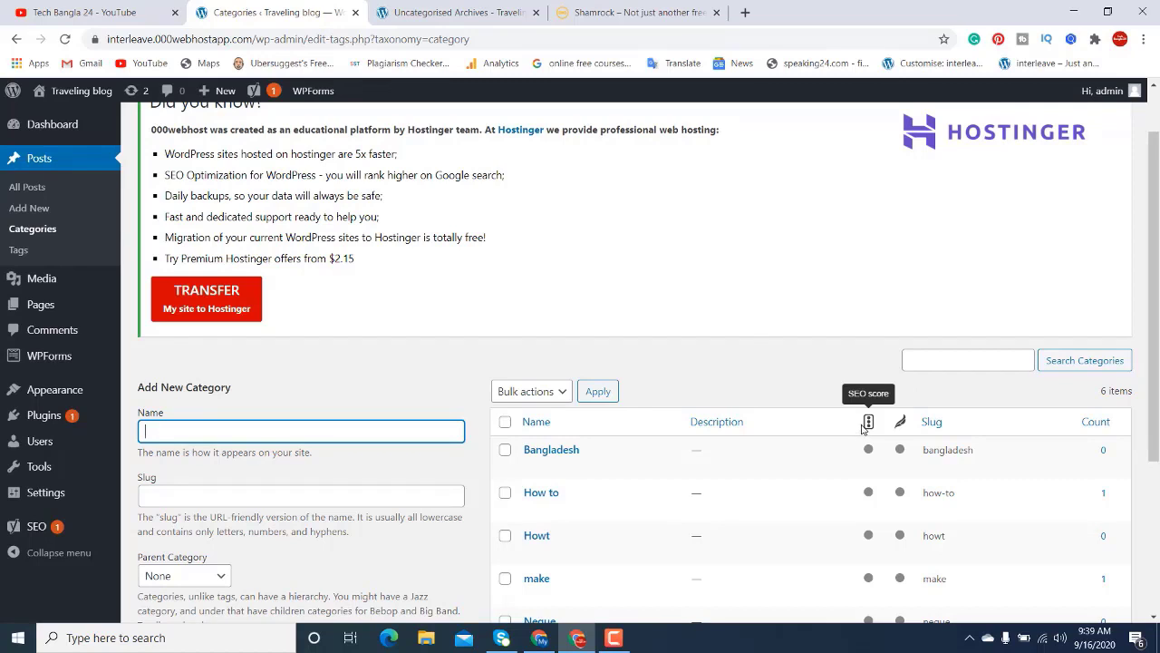
Add the How to and make categories to the navigation menu menu1 and place them between about and contact.
{"action": "mouse_move", "coordinate": [57, 388]}
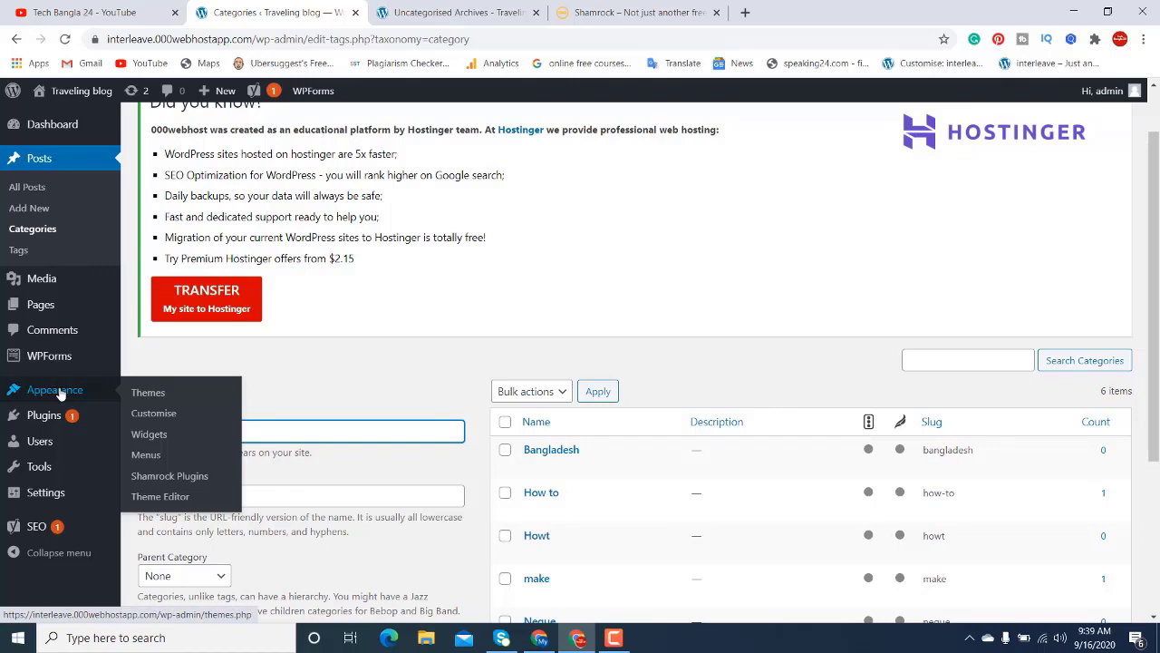
{"action": "left_click", "coordinate": [148, 457]}
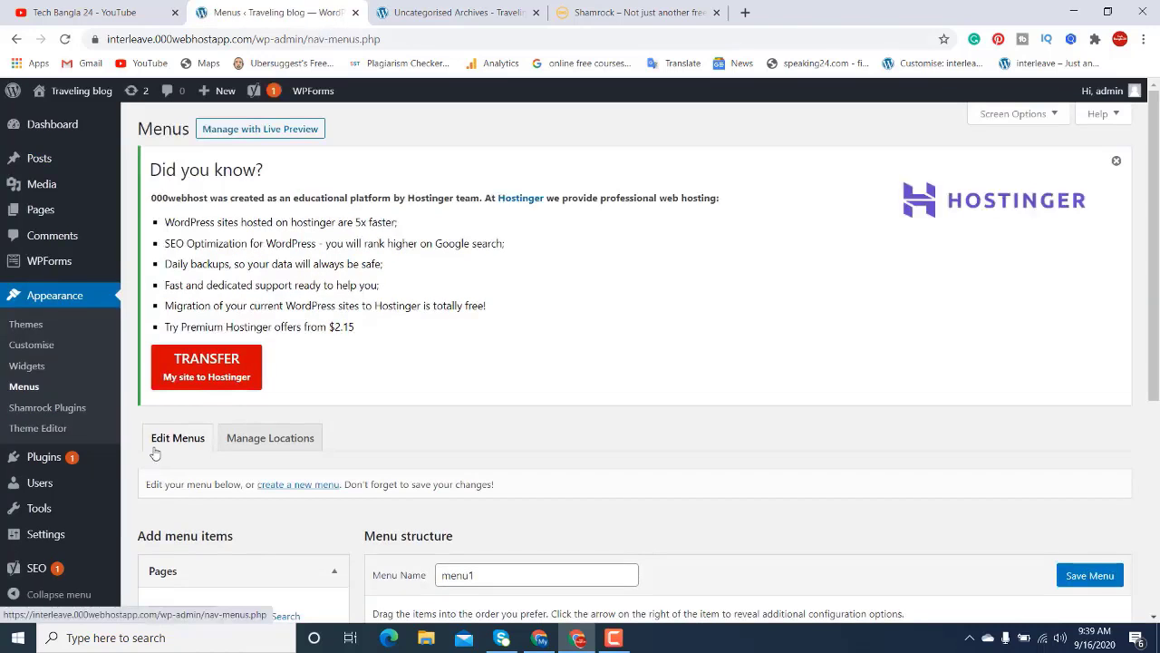
{"action": "left_click_drag", "start_coordinate": [1153, 136], "coordinate": [1153, 346]}
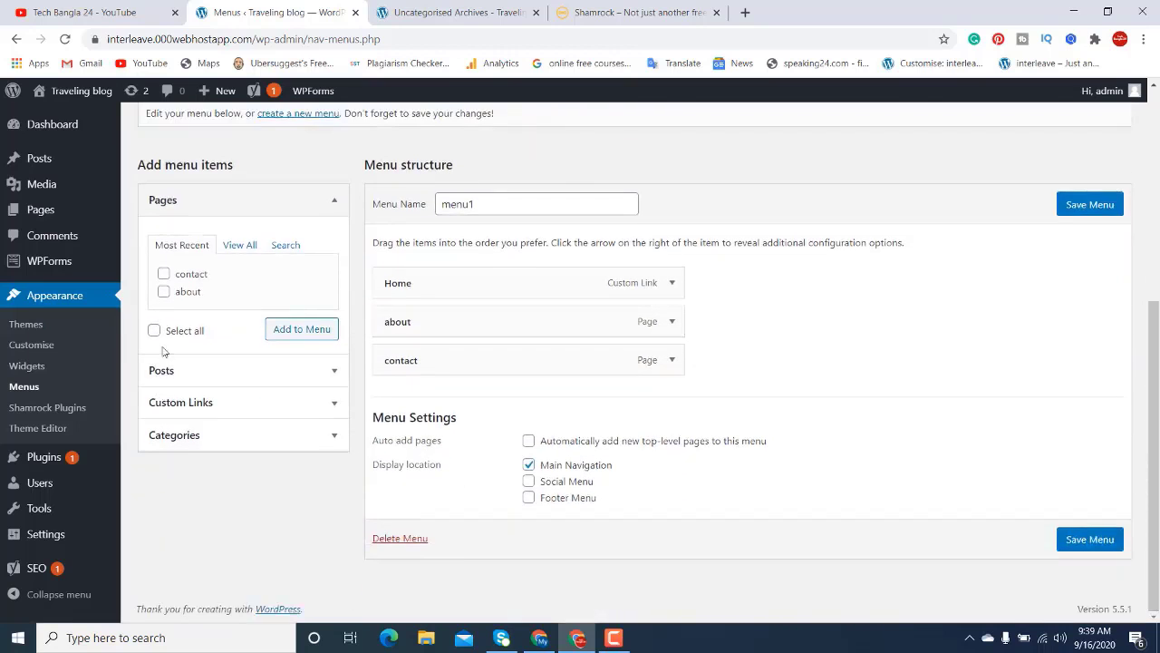
{"action": "left_click", "coordinate": [303, 445]}
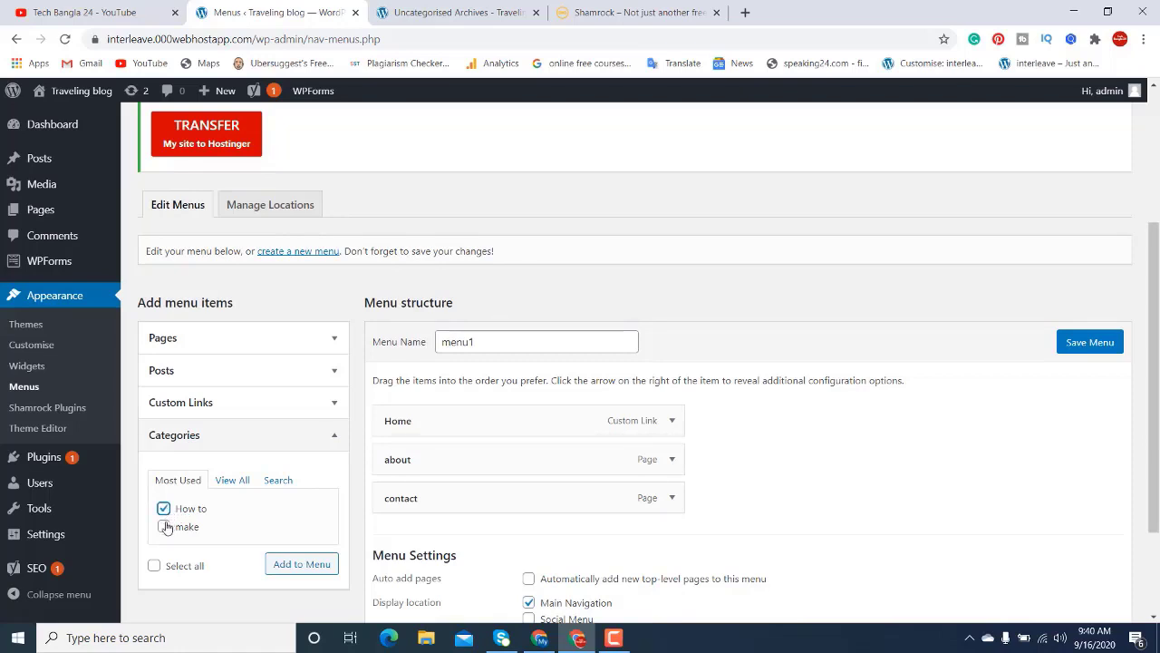
{"action": "left_click", "coordinate": [164, 527]}
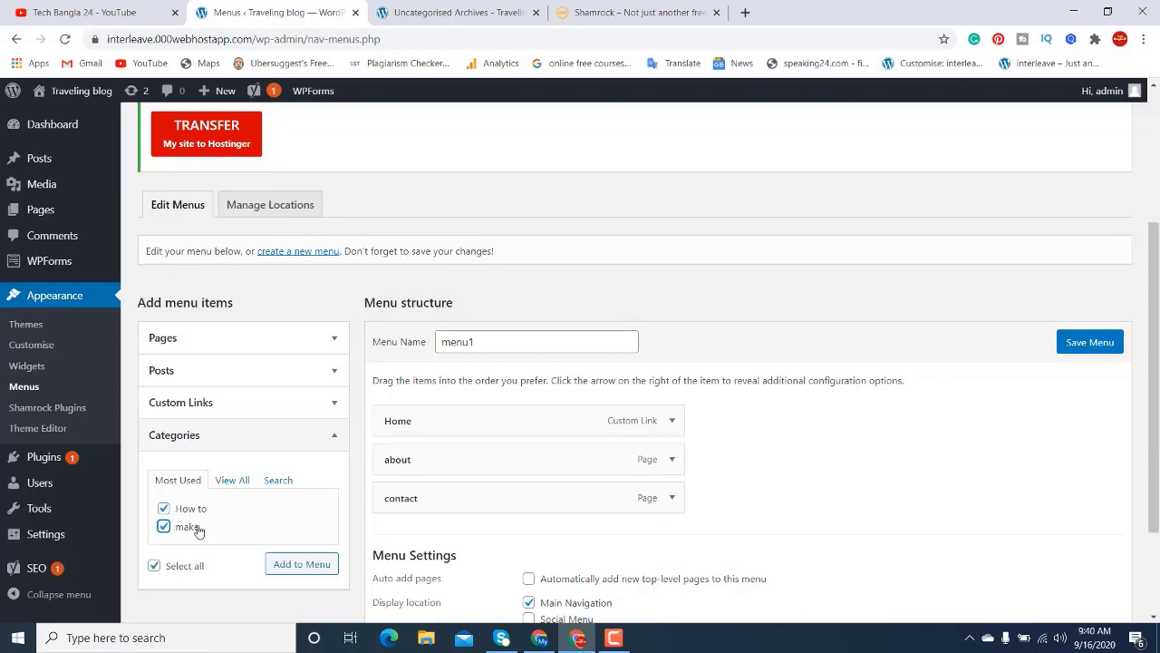
{"action": "left_click", "coordinate": [308, 565]}
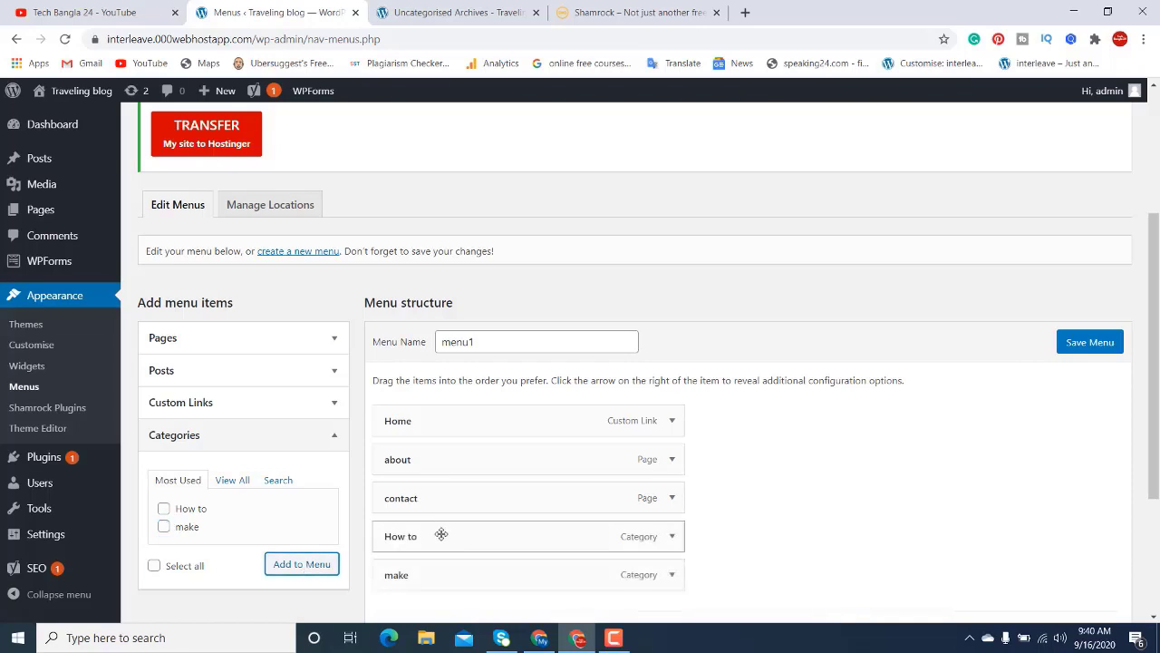
{"action": "left_click_drag", "start_coordinate": [441, 535], "coordinate": [404, 499]}
{"action": "left_click_drag", "start_coordinate": [432, 578], "coordinate": [410, 533]}
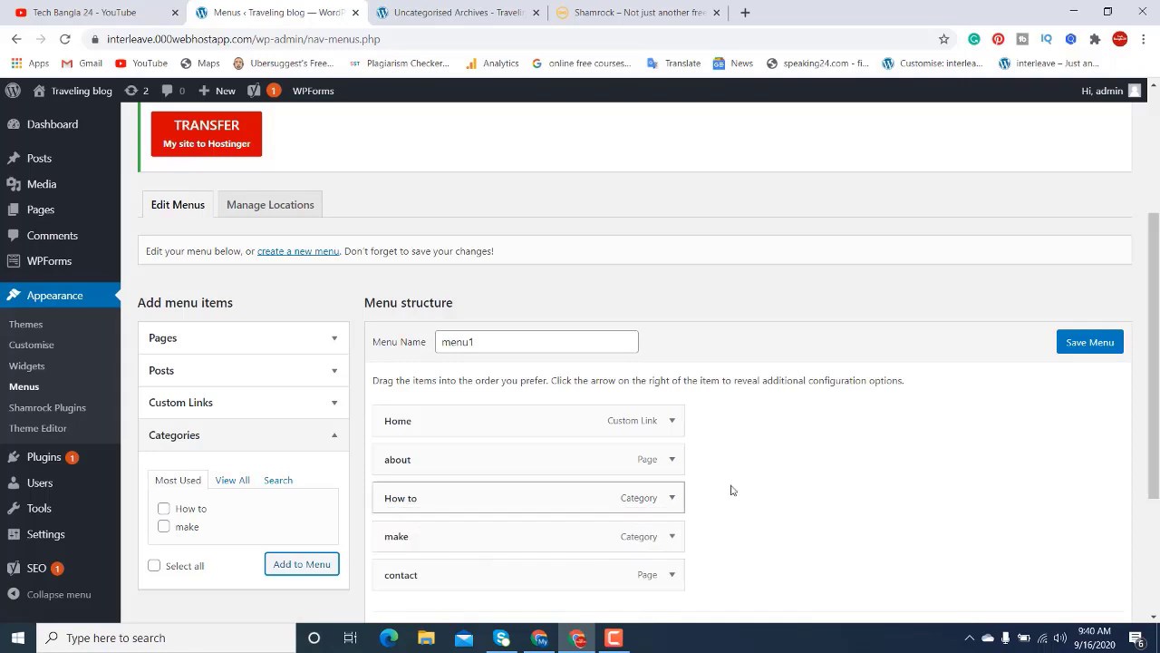
Save the menu1 navigation menu, reload the live site and check the How to category page from its navigation.
{"action": "left_click", "coordinate": [1090, 342]}
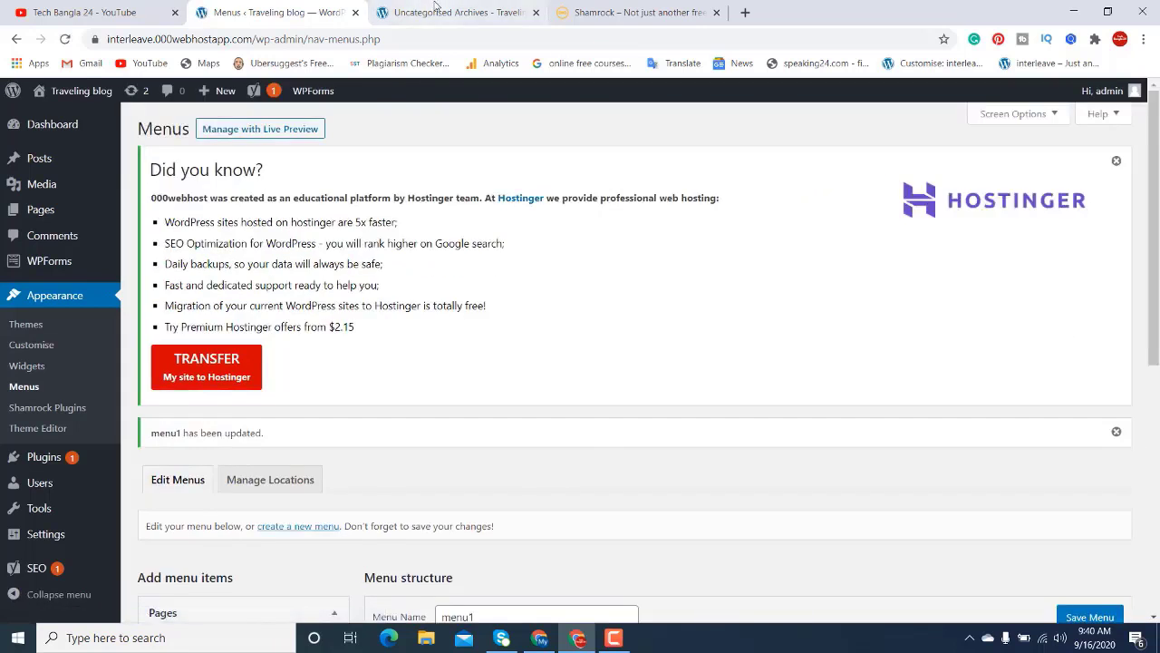
{"action": "left_click", "coordinate": [444, 12]}
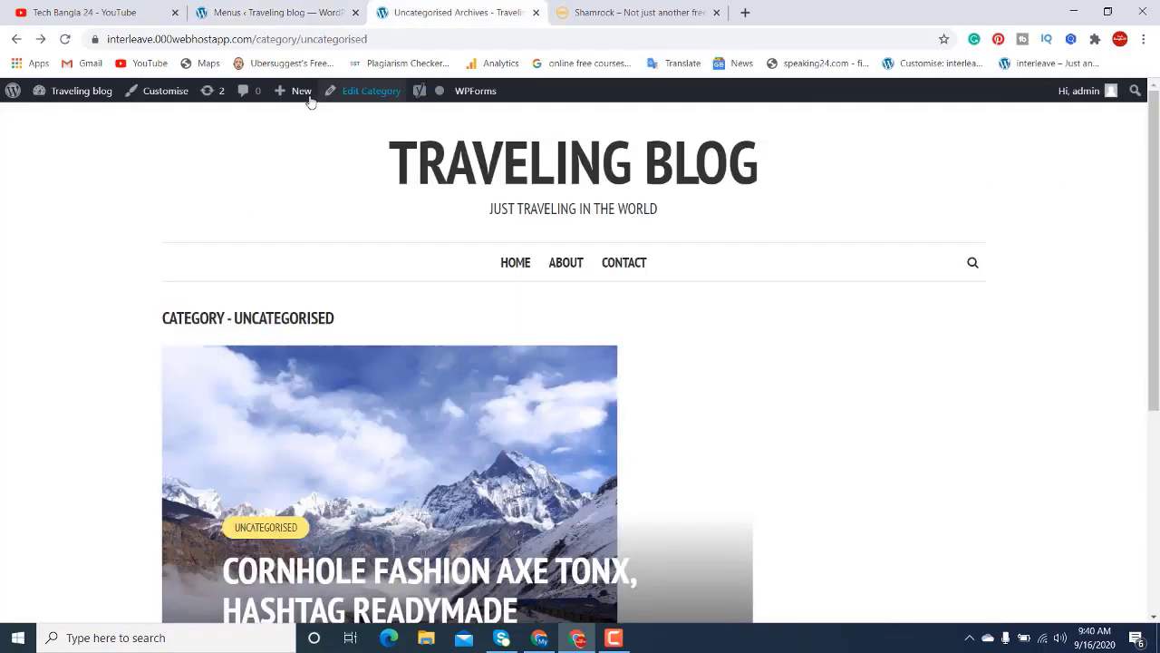
{"action": "left_click", "coordinate": [65, 41]}
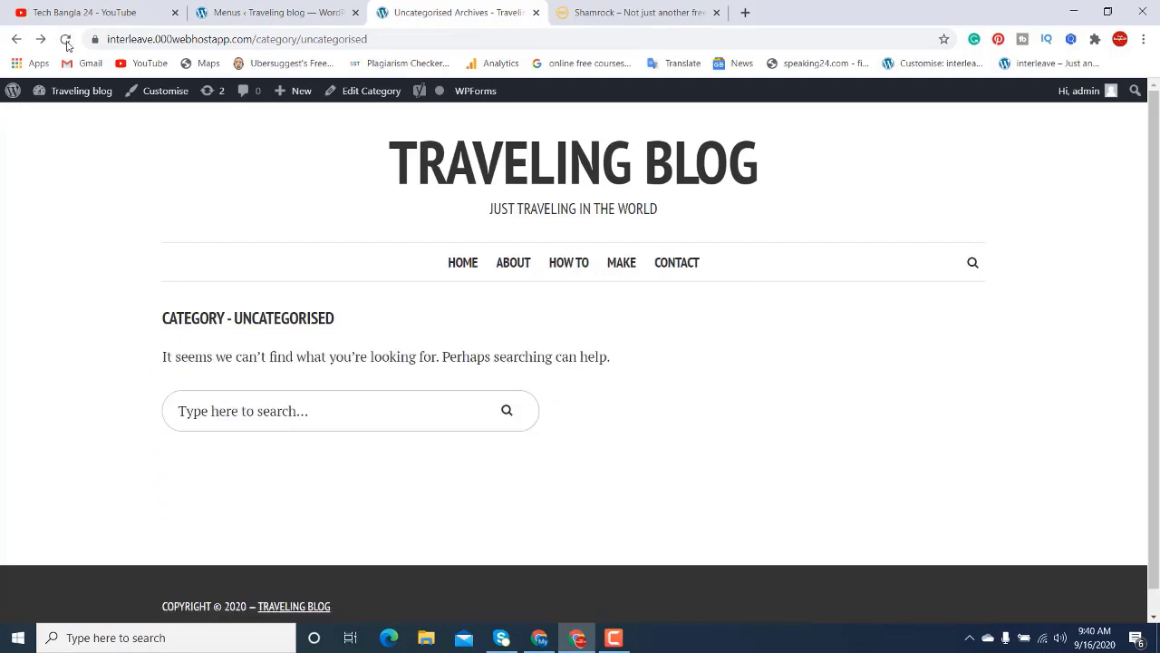
{"action": "left_click", "coordinate": [567, 266]}
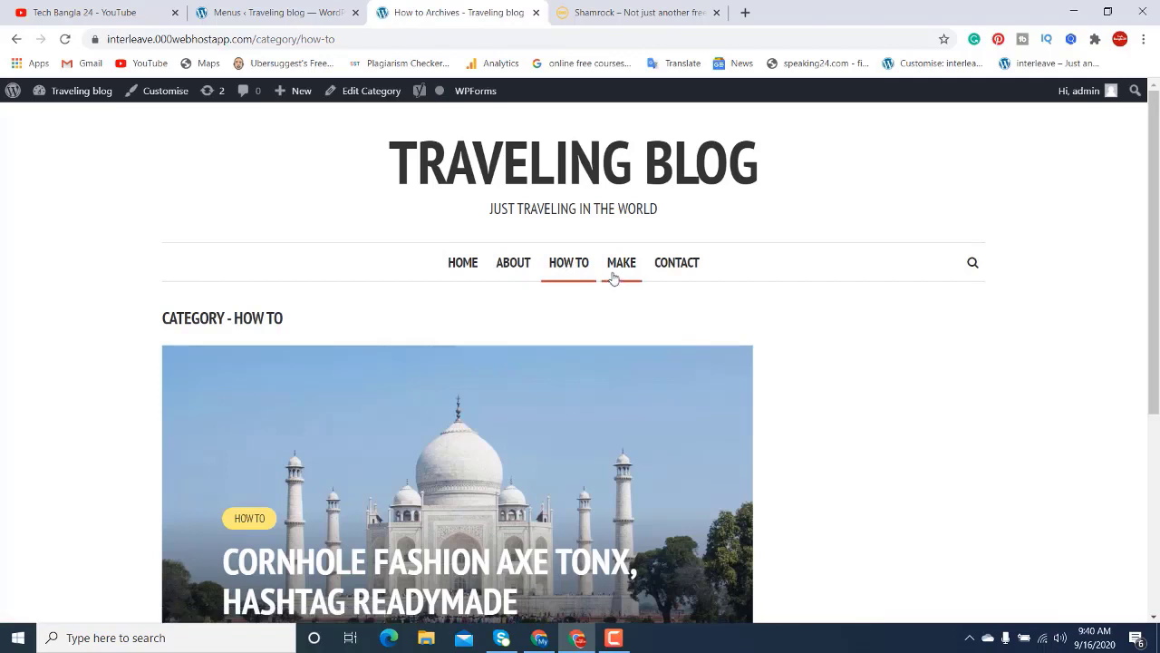
{"action": "left_click", "coordinate": [559, 262]}
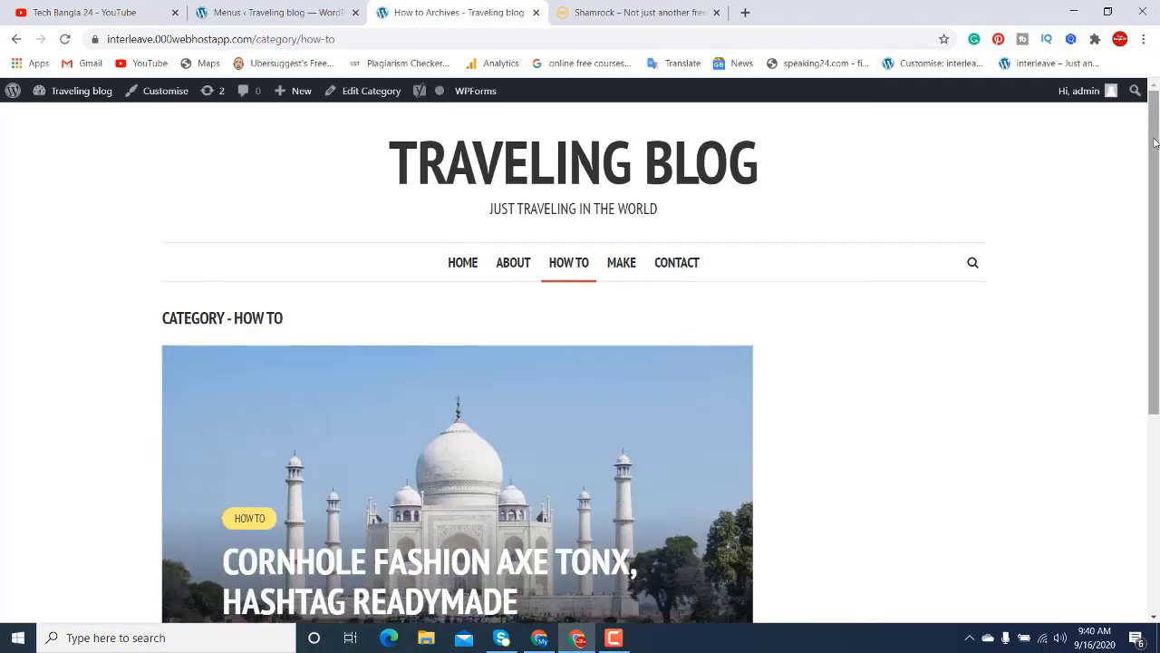
{"action": "scroll", "coordinate": [805, 217], "scroll_direction": "down", "scroll_amount": 1}
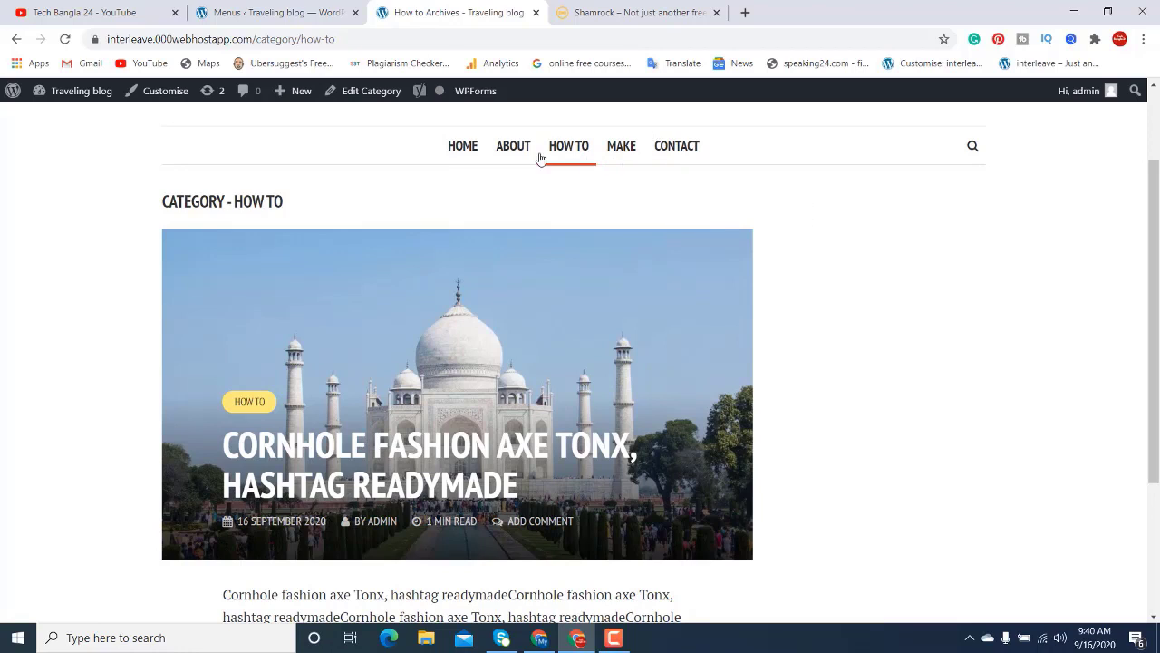
Open the live about page for editing and fill its body with repeated "Cornhole fashion axe Tonx, hashtag readymade" text.
{"action": "left_click", "coordinate": [511, 178]}
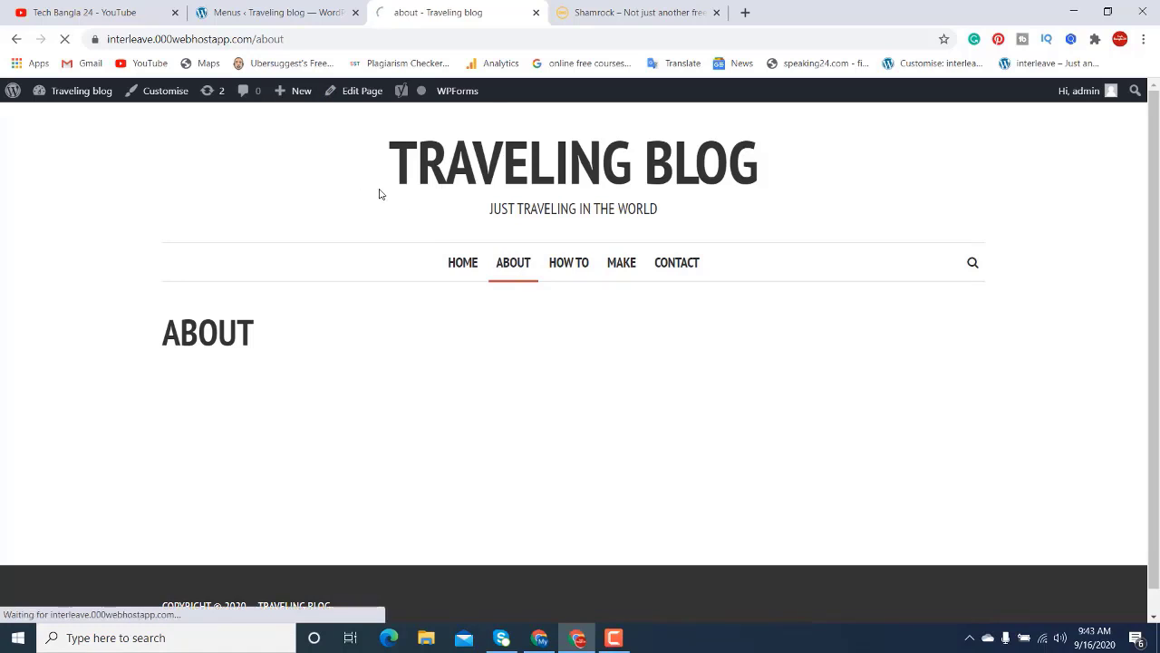
{"action": "left_click", "coordinate": [354, 94]}
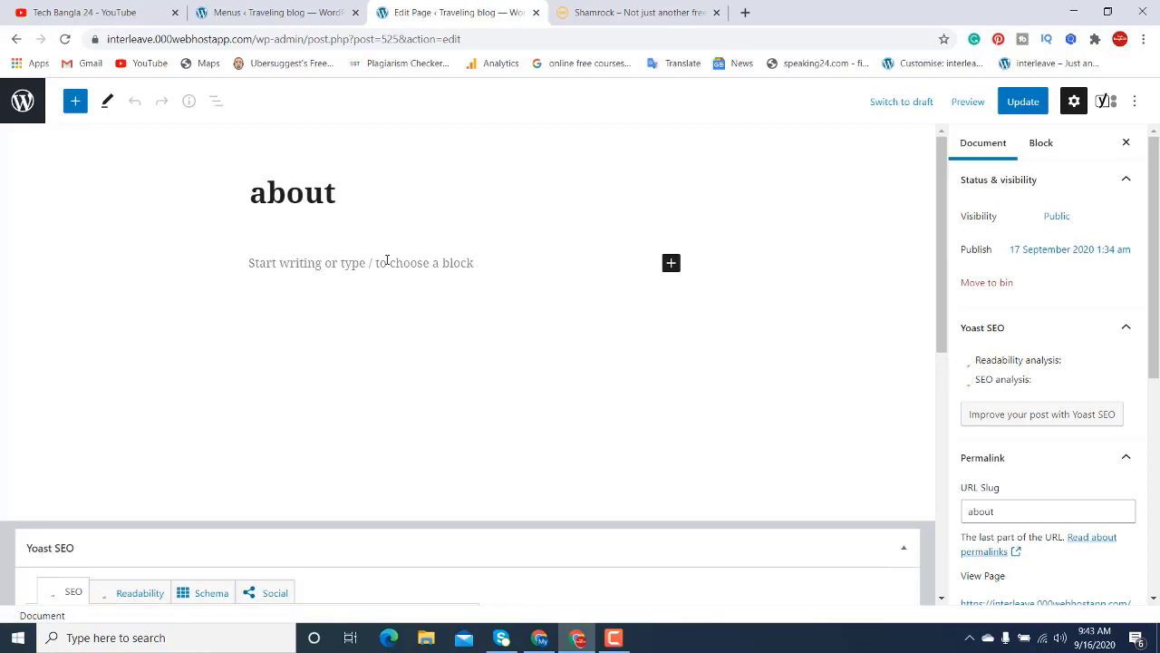
{"action": "left_click", "coordinate": [386, 260]}
{"action": "key", "text": "ctrl+v"}
{"action": "key", "text": "ctrl+v"}
{"action": "key", "text": "ctrl+v"}
{"action": "key", "text": "ctrl+v"}
{"action": "key", "text": "ctrl+v"}
{"action": "key", "text": "ctrl+v"}
{"action": "key", "text": "ctrl+v"}
{"action": "key", "text": "ctrl+v"}
{"action": "key", "text": "ctrl+v"}
{"action": "key", "text": "ctrl+v"}
{"action": "key", "text": "ctrl+v"}
{"action": "key", "text": "ctrl+v"}
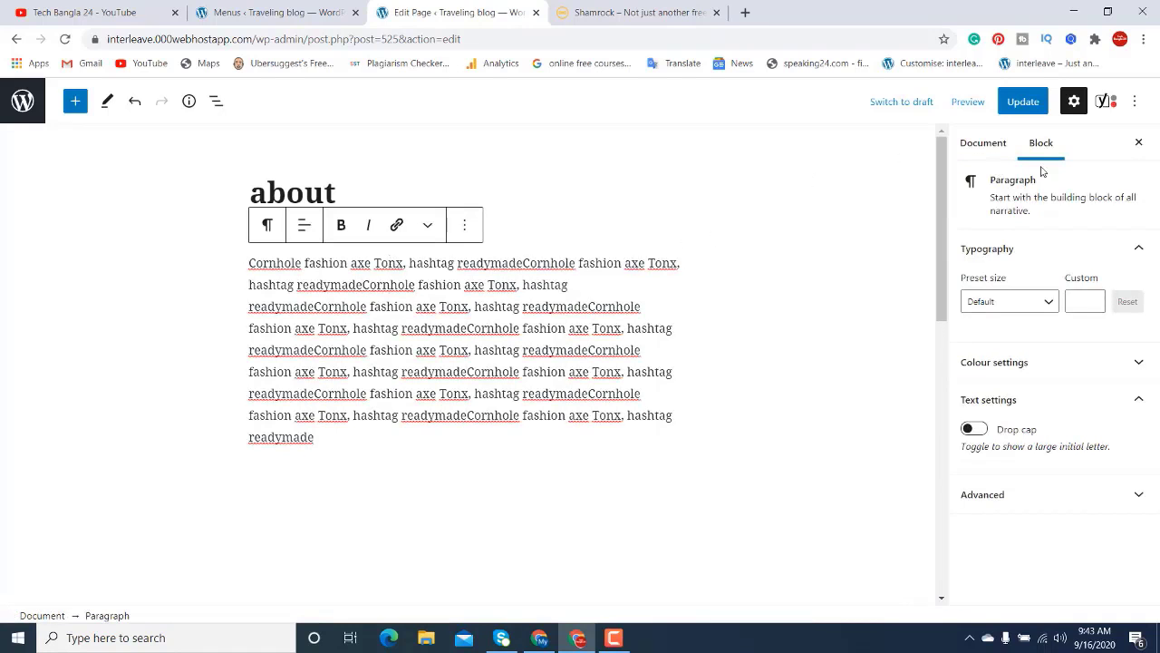
Set the hiking-v1.jpg picture from the media library as the about page's featured image.
{"action": "left_click", "coordinate": [972, 144]}
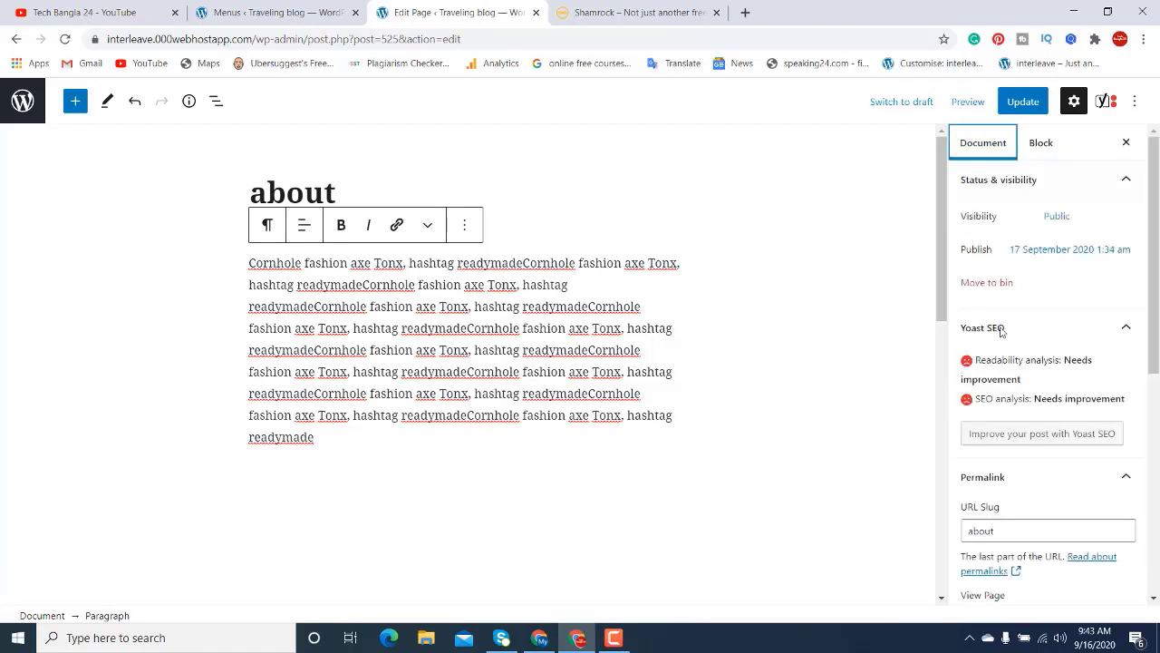
{"action": "scroll", "coordinate": [1151, 306], "scroll_direction": "down", "scroll_amount": 5}
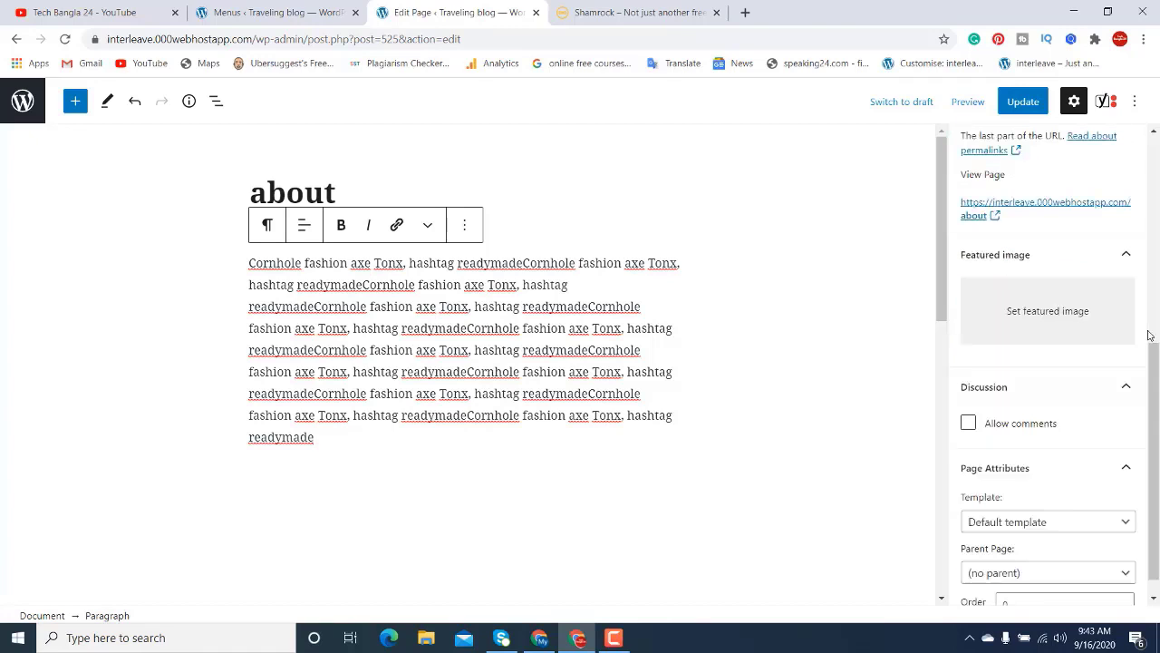
{"action": "left_click", "coordinate": [1013, 327]}
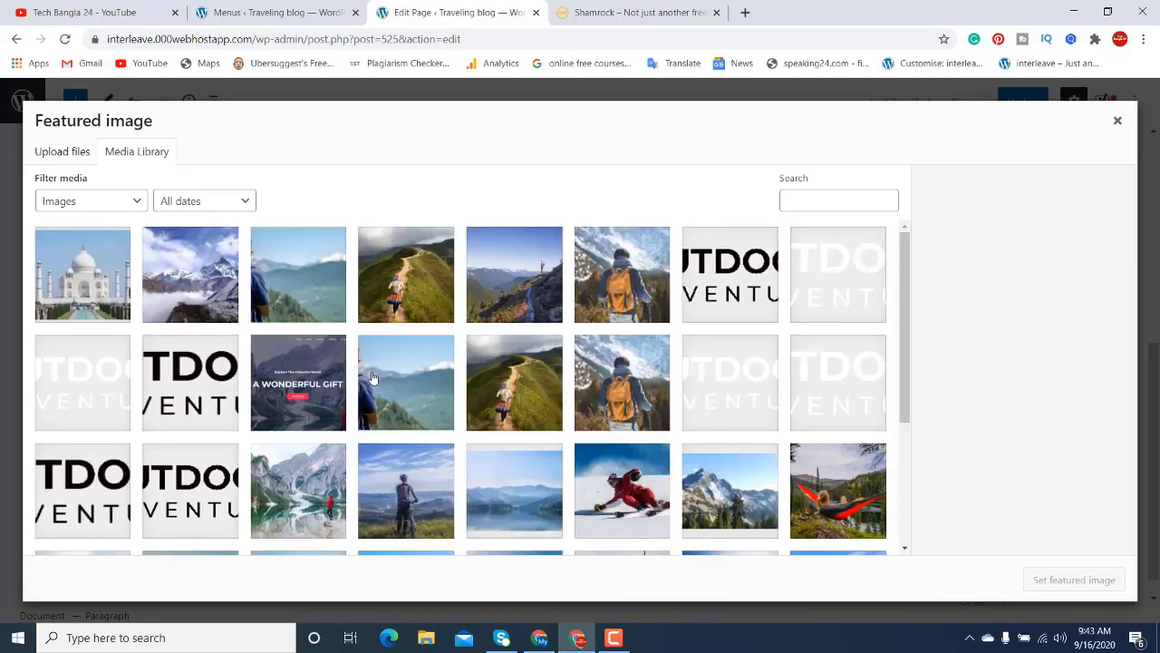
{"action": "left_click", "coordinate": [614, 293]}
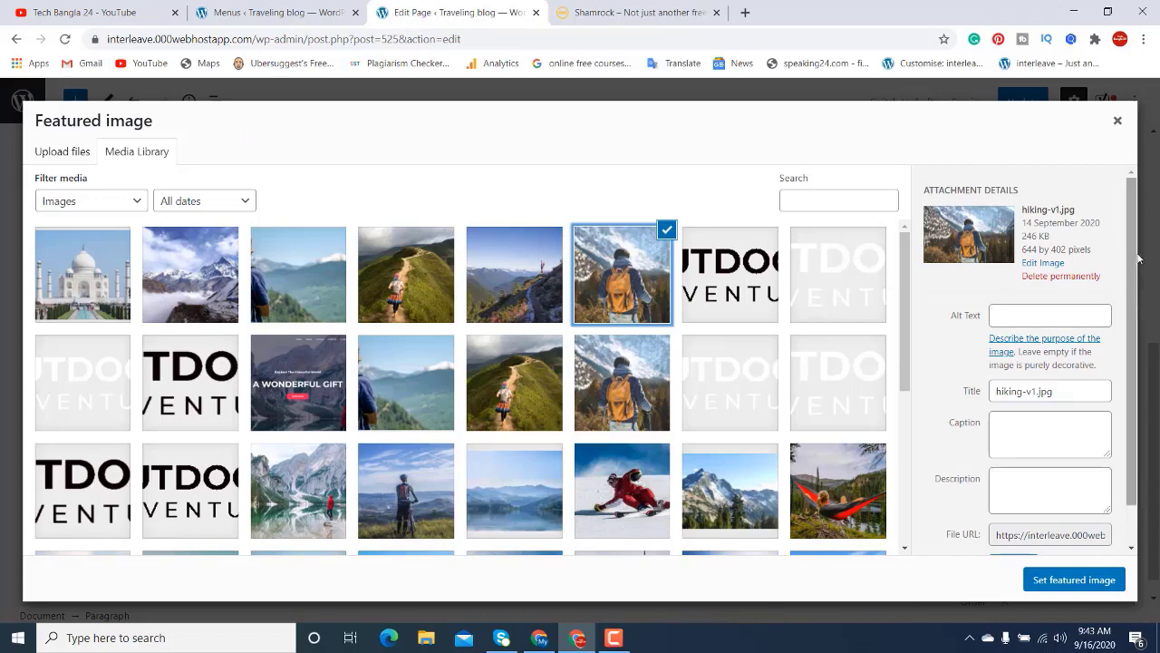
{"action": "left_click_drag", "start_coordinate": [1105, 531], "coordinate": [1145, 284]}
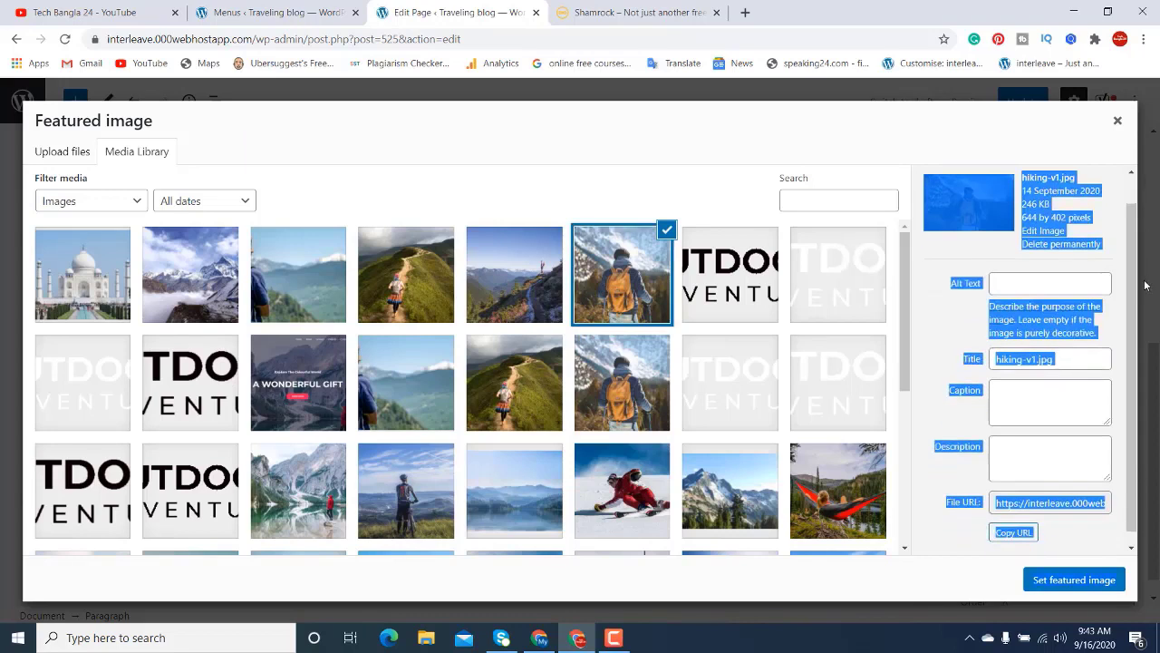
{"action": "left_click", "coordinate": [986, 249]}
{"action": "scroll", "coordinate": [1088, 381], "scroll_direction": "down", "scroll_amount": 1}
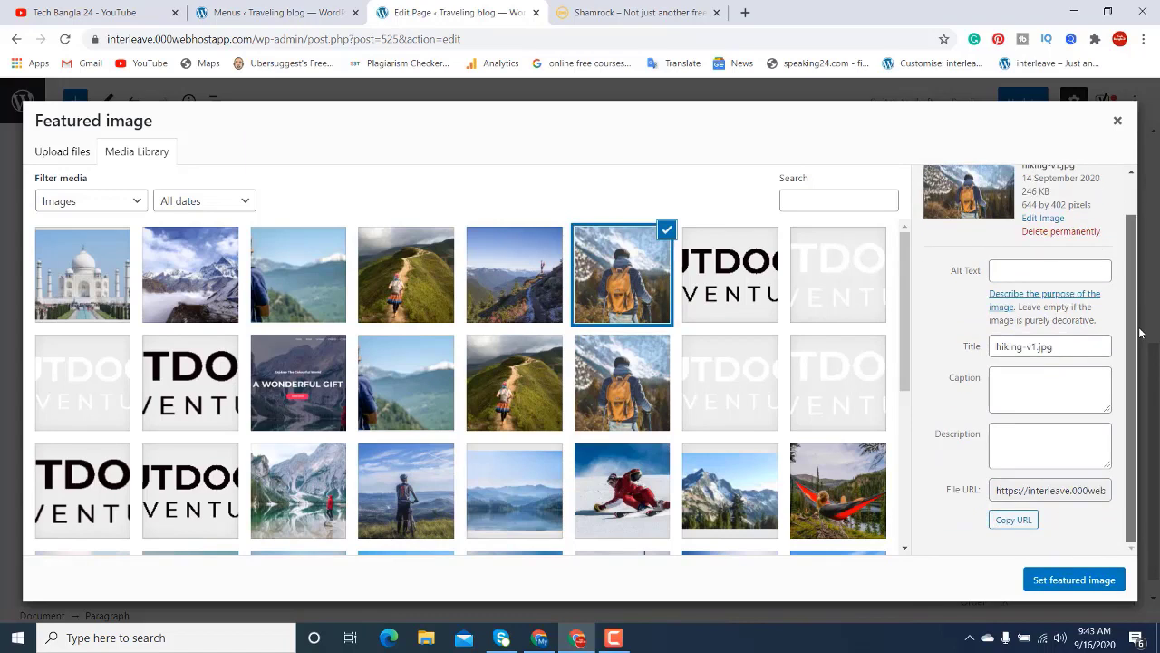
{"action": "left_click", "coordinate": [1070, 580]}
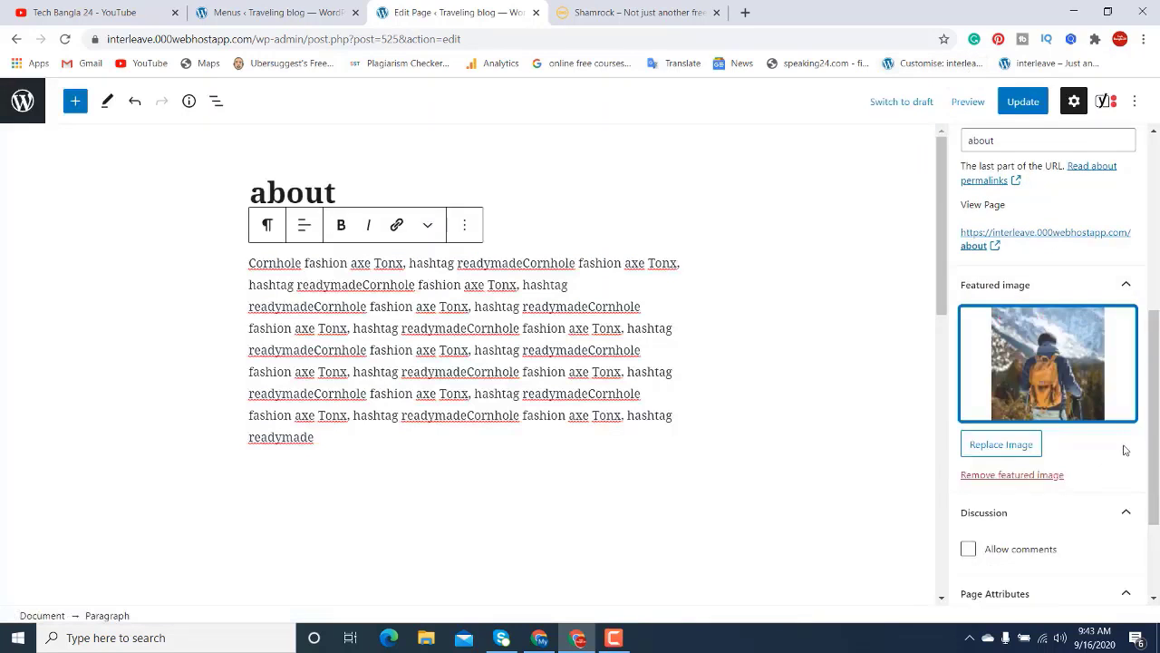
Set the about page's template to Page With No Sidebar after trying Full Width Page and Default template.
{"action": "left_click_drag", "start_coordinate": [1153, 385], "coordinate": [1158, 455]}
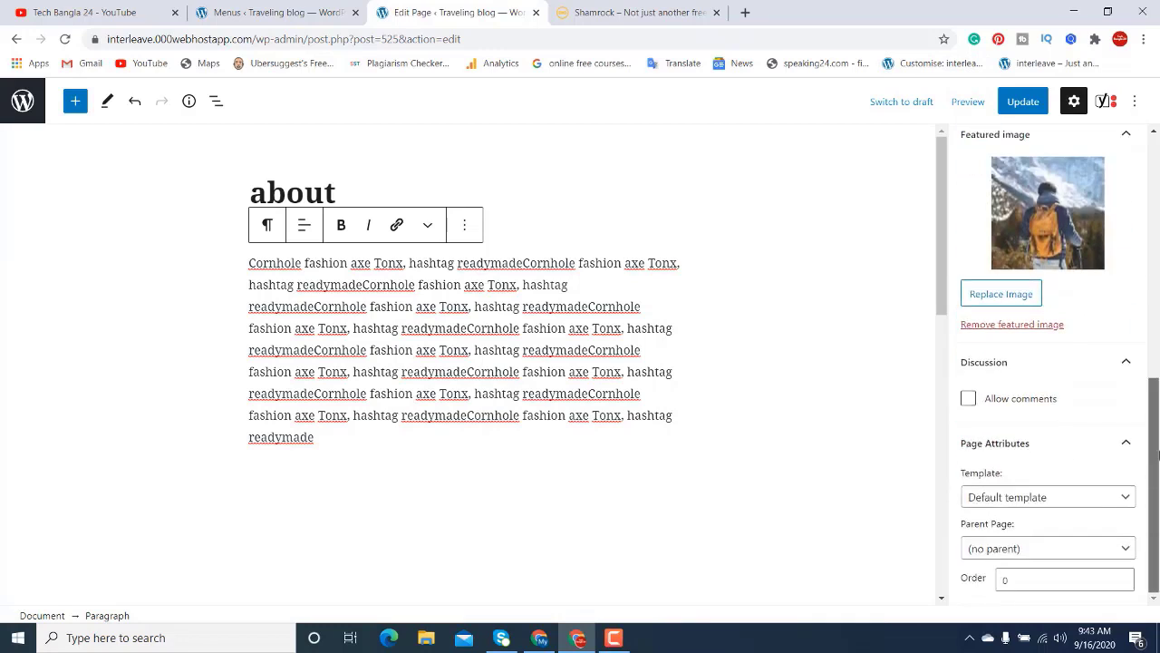
{"action": "left_click", "coordinate": [1124, 500]}
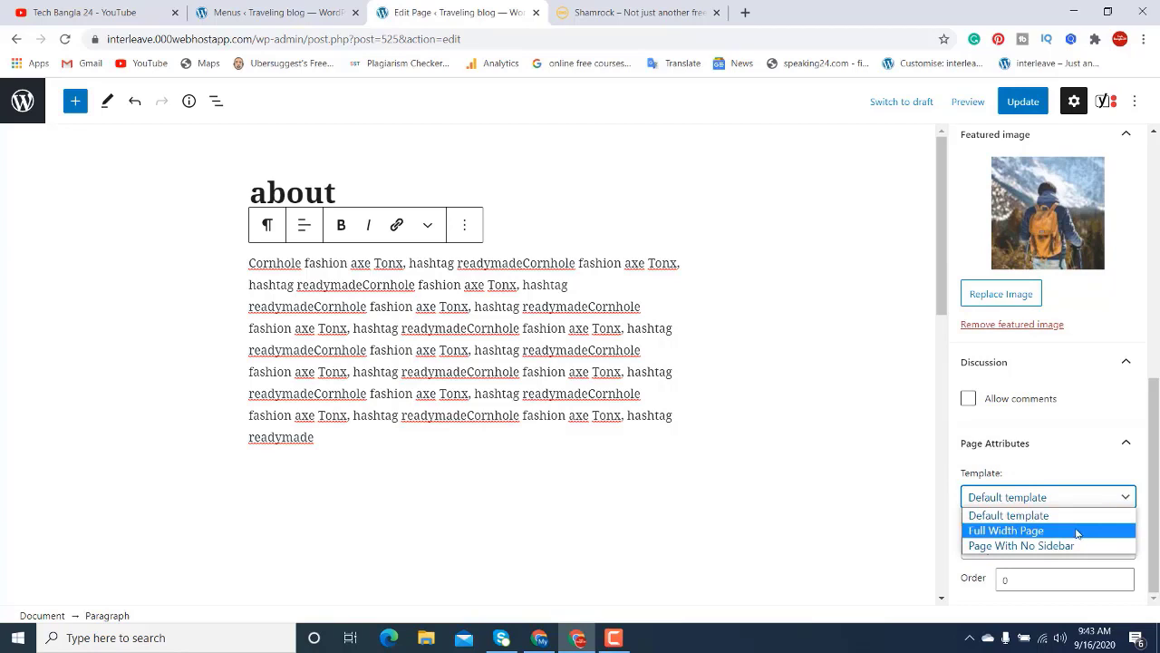
{"action": "left_click", "coordinate": [1077, 533]}
{"action": "left_click", "coordinate": [1122, 498]}
{"action": "left_click", "coordinate": [1059, 515]}
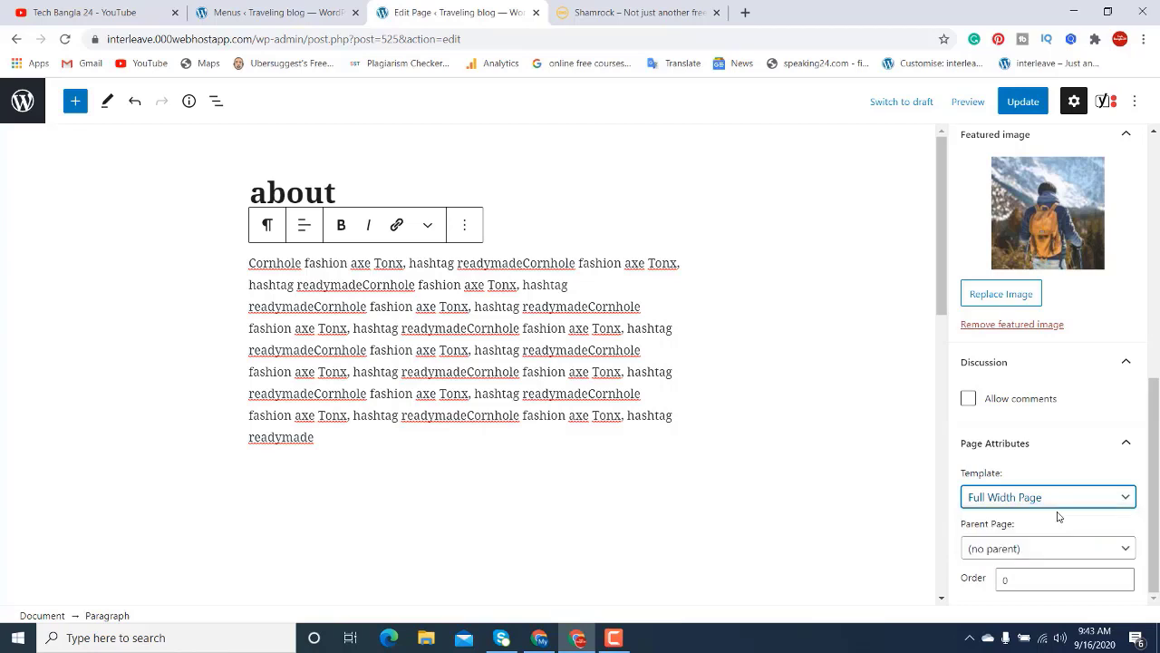
{"action": "left_click", "coordinate": [1120, 498]}
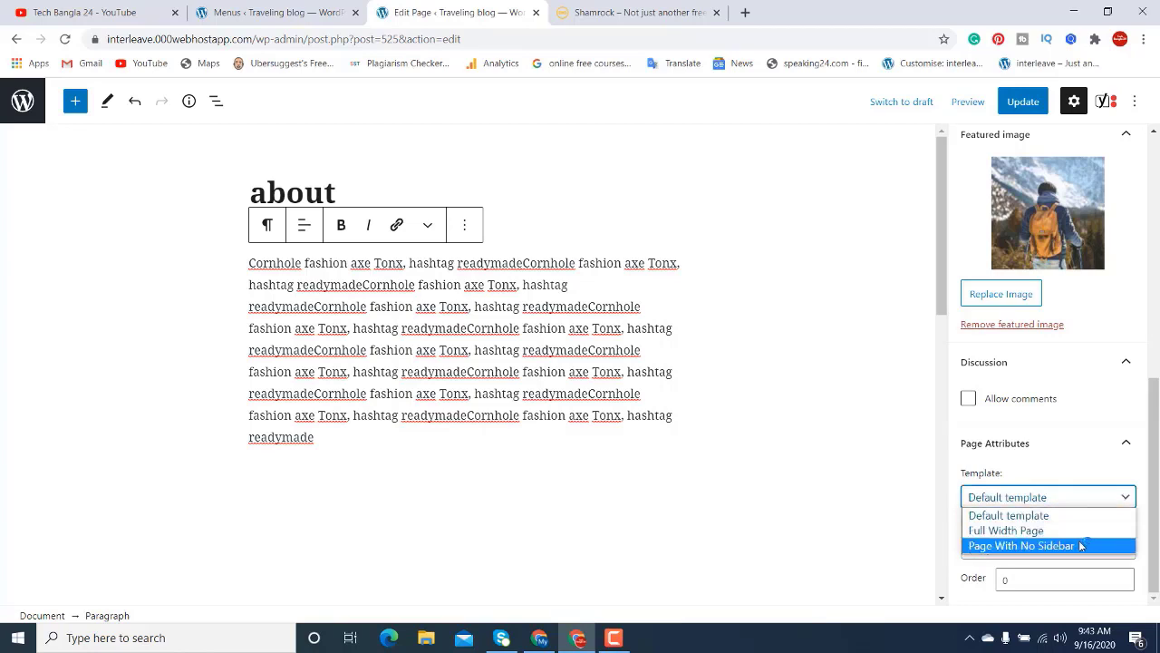
{"action": "left_click", "coordinate": [1081, 546]}
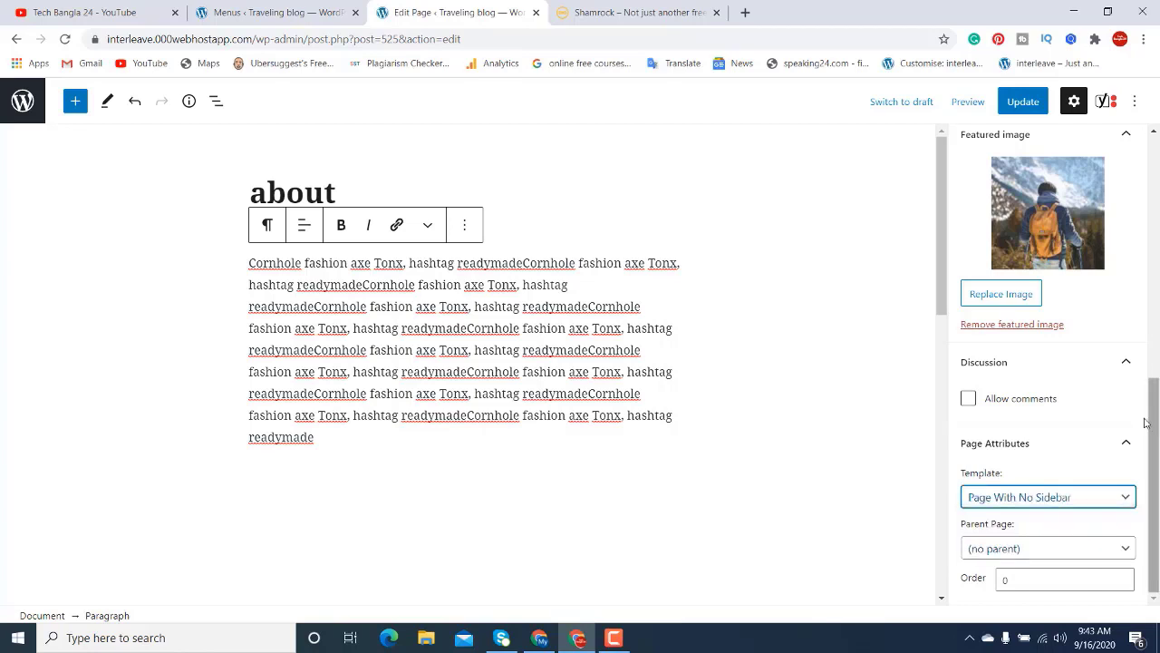
Update the about page and view it on the live site to check its image and layout.
{"action": "left_click", "coordinate": [1007, 99]}
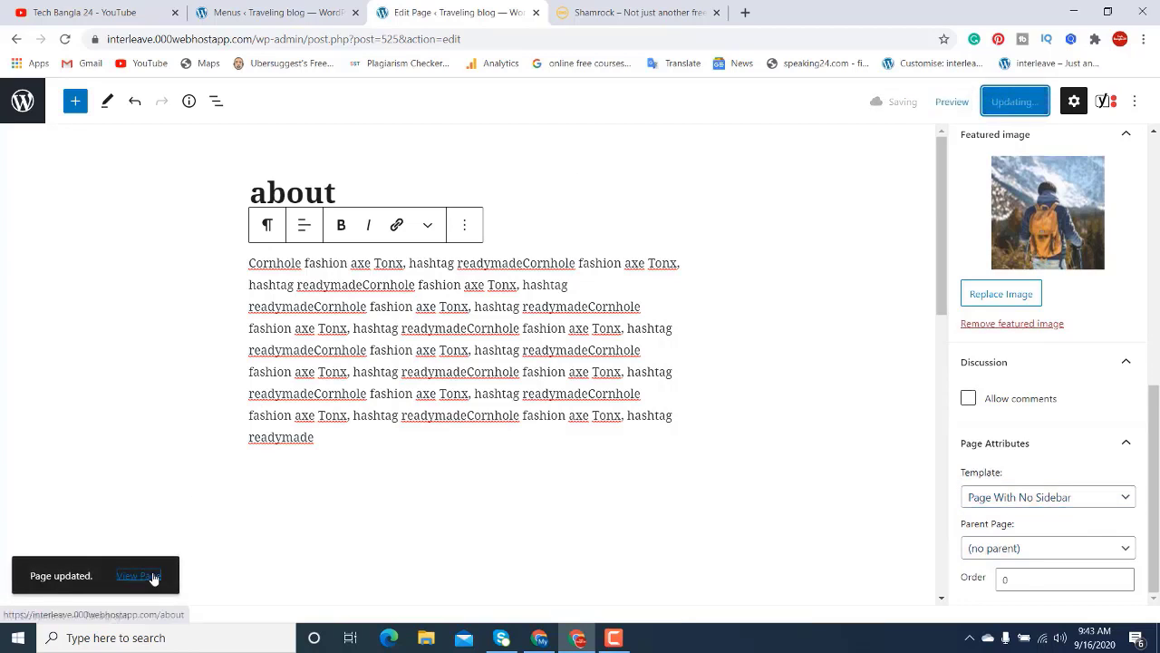
{"action": "left_click", "coordinate": [138, 576]}
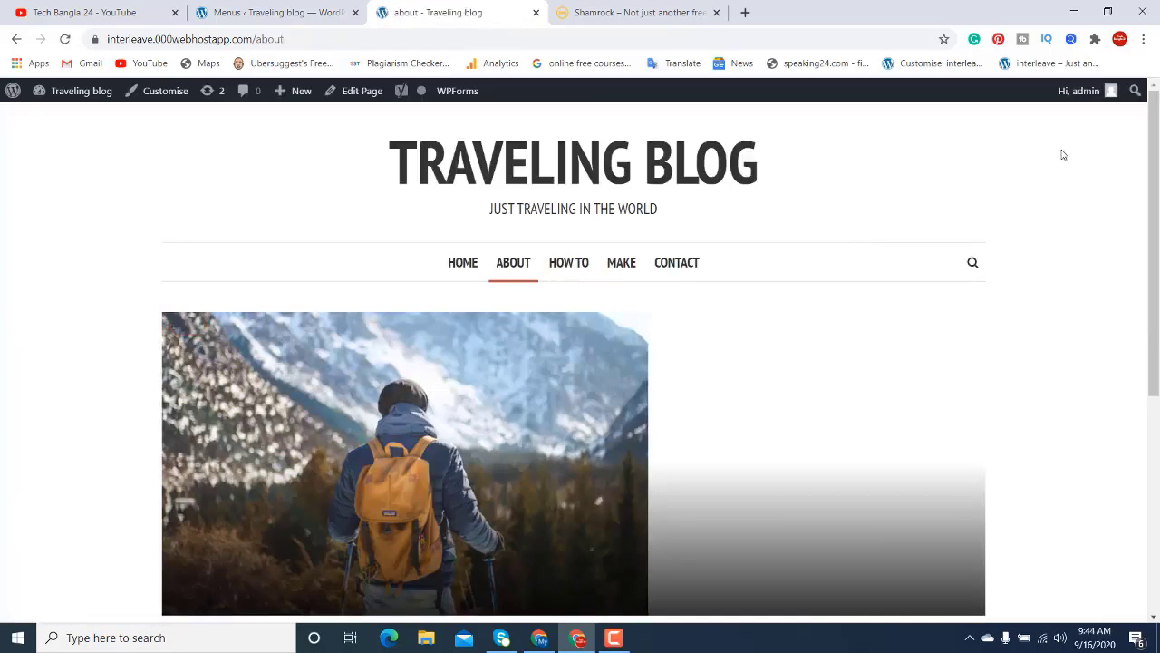
{"action": "left_click_drag", "start_coordinate": [1147, 128], "coordinate": [1157, 180]}
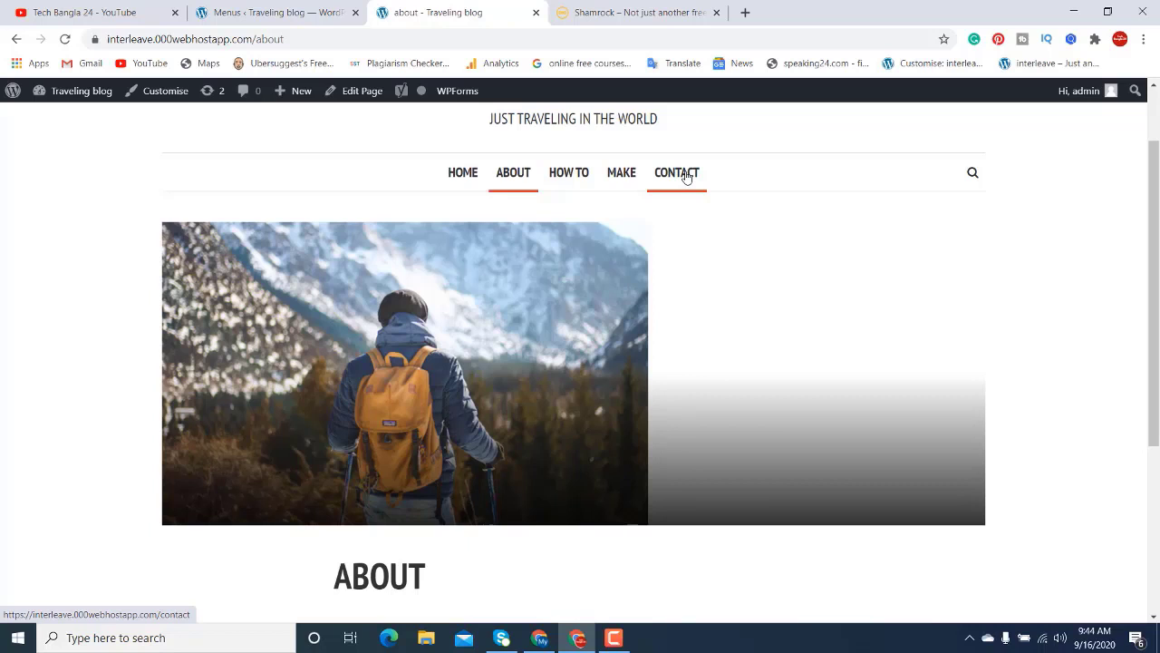
Search the plugins available to add for "contact form 7", and install and activate Contact Form 7.
{"action": "left_click", "coordinate": [219, 20]}
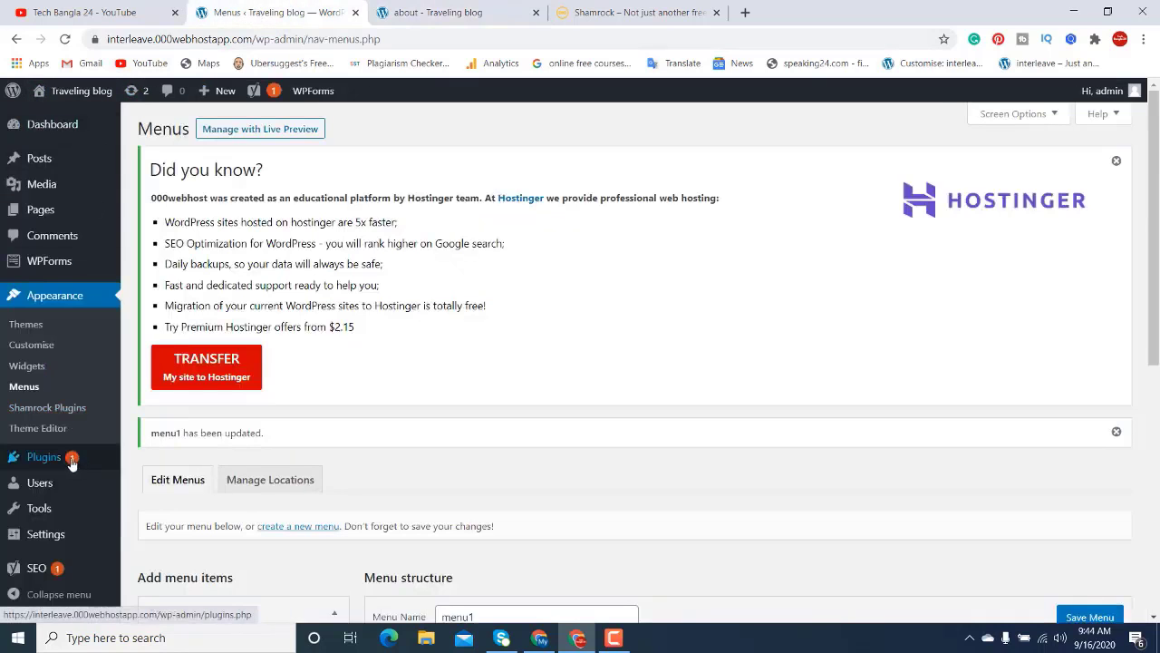
{"action": "left_click", "coordinate": [141, 467]}
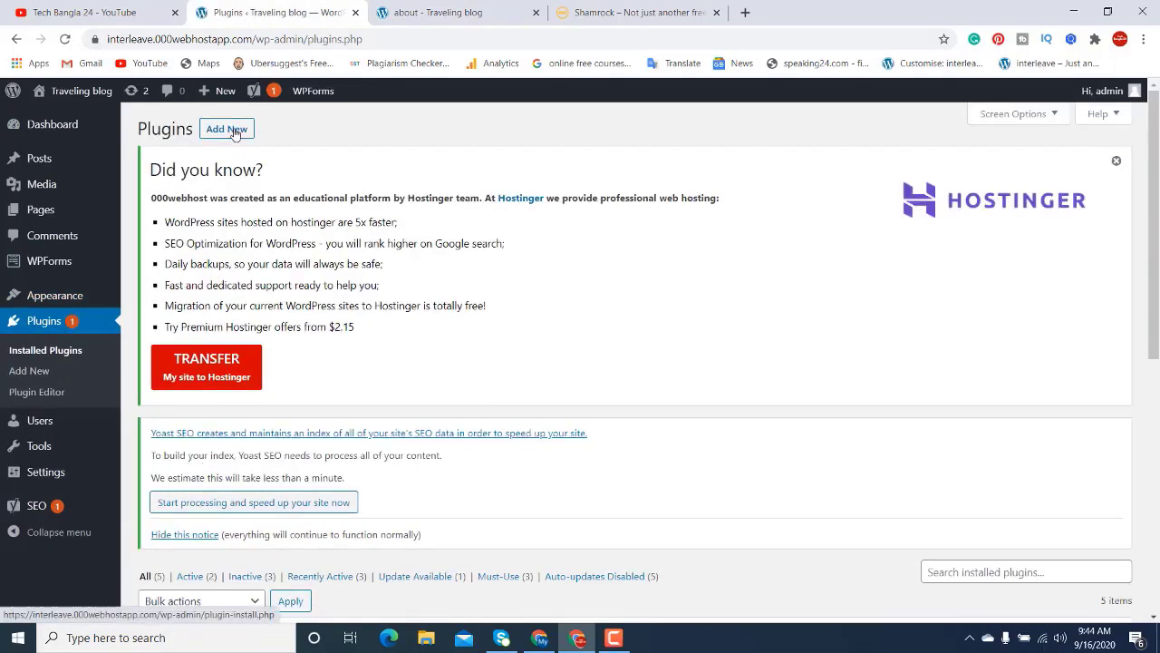
{"action": "left_click", "coordinate": [234, 132]}
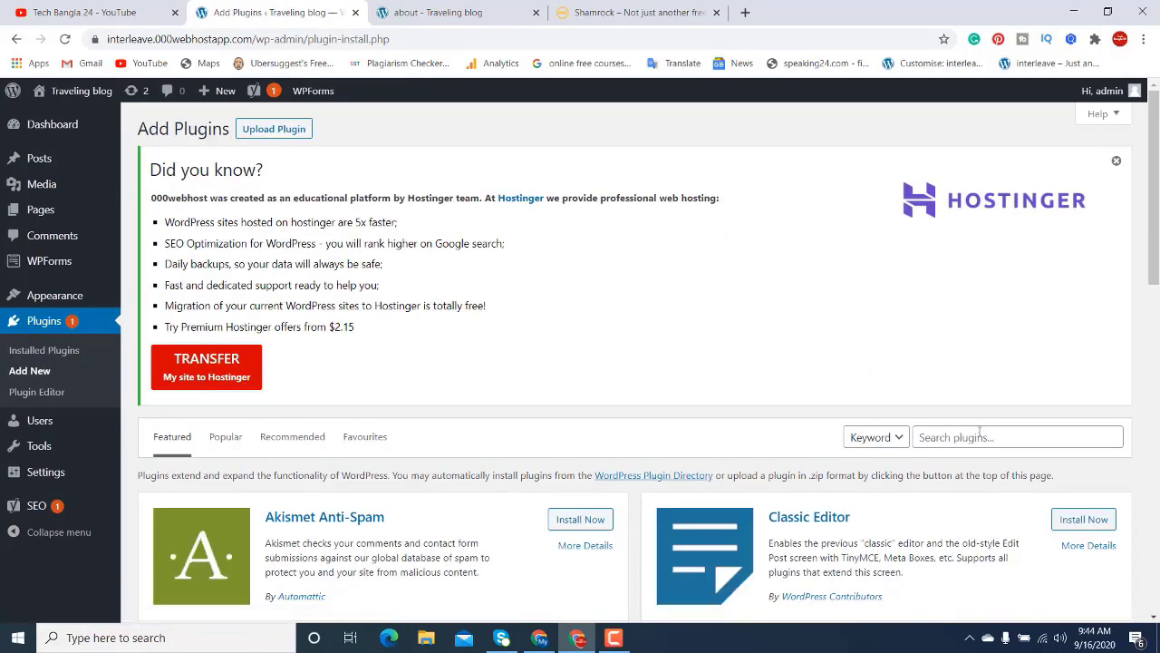
{"action": "left_click", "coordinate": [975, 439]}
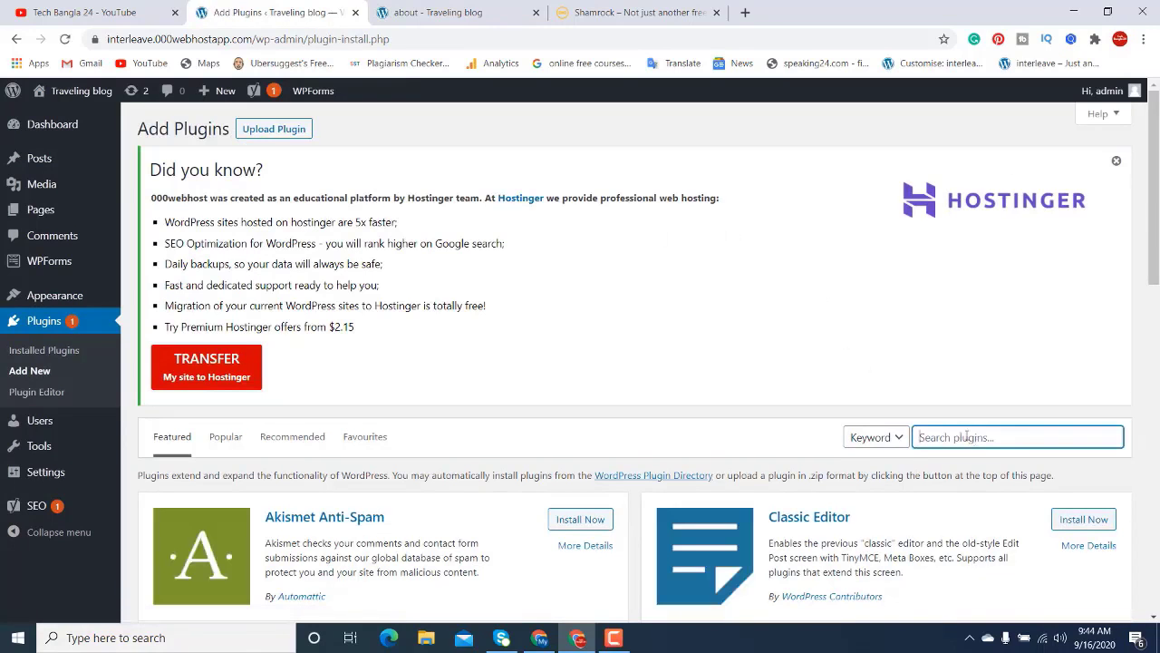
{"action": "type", "text": "contact form 7"}
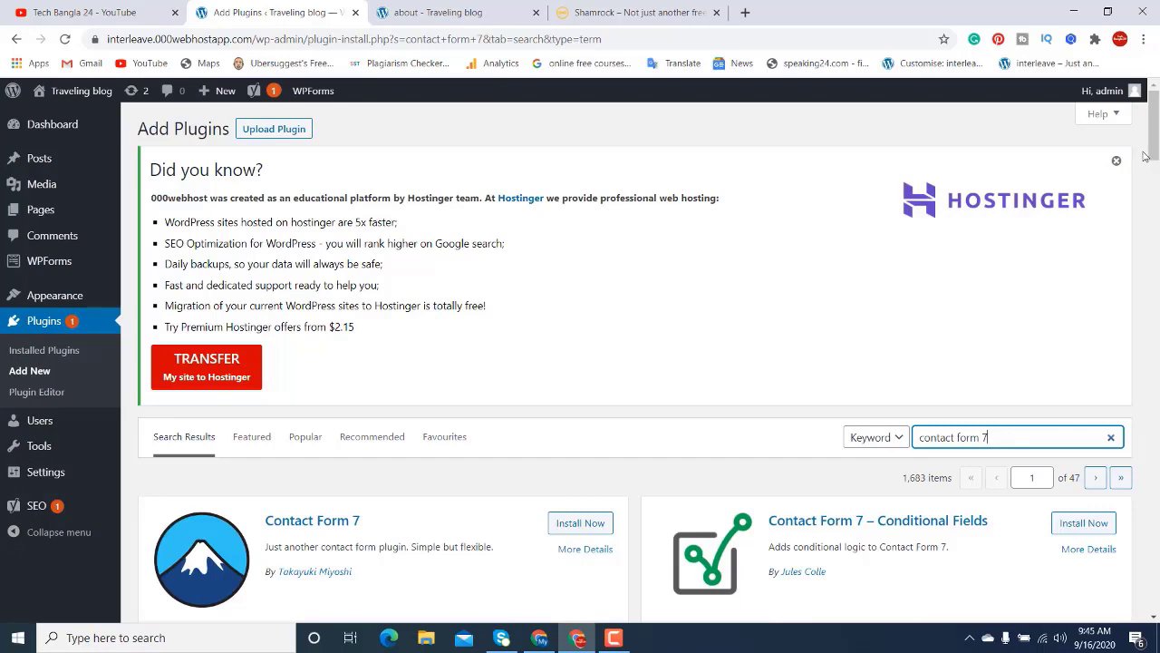
{"action": "left_click_drag", "start_coordinate": [1145, 156], "coordinate": [1145, 192]}
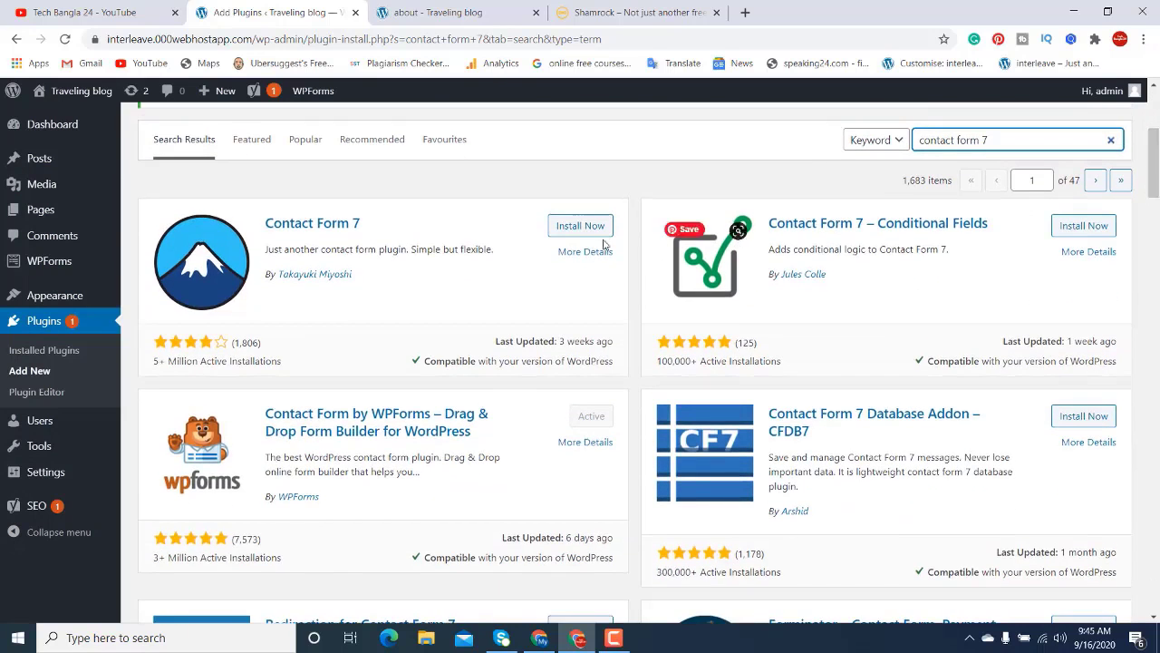
Copy the shortcode of Contact form 1 from the contact forms list and open the posts list.
{"action": "mouse_move", "coordinate": [39, 269]}
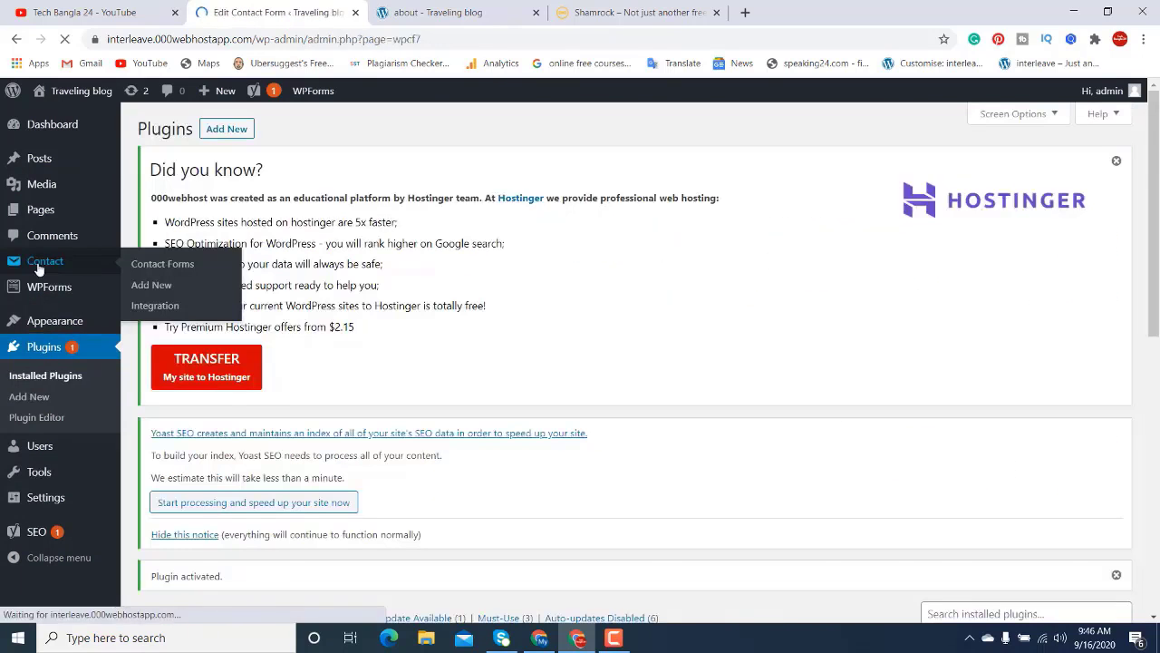
{"action": "scroll", "coordinate": [284, 317], "scroll_direction": "down", "scroll_amount": 2}
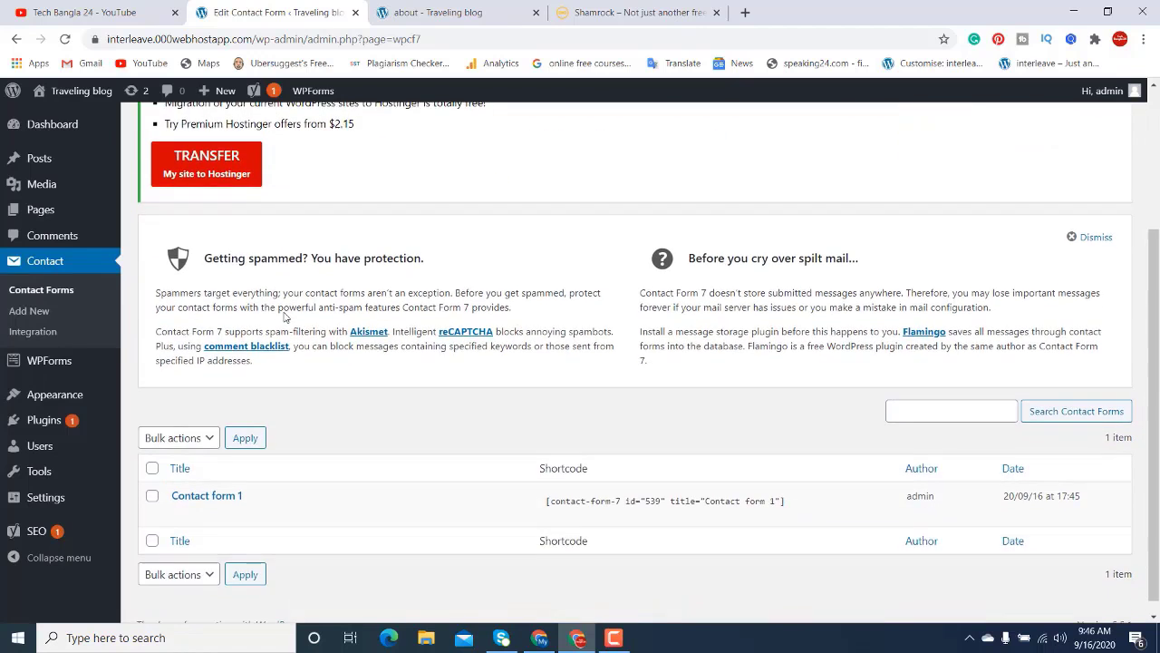
{"action": "scroll", "coordinate": [357, 316], "scroll_direction": "up", "scroll_amount": 2}
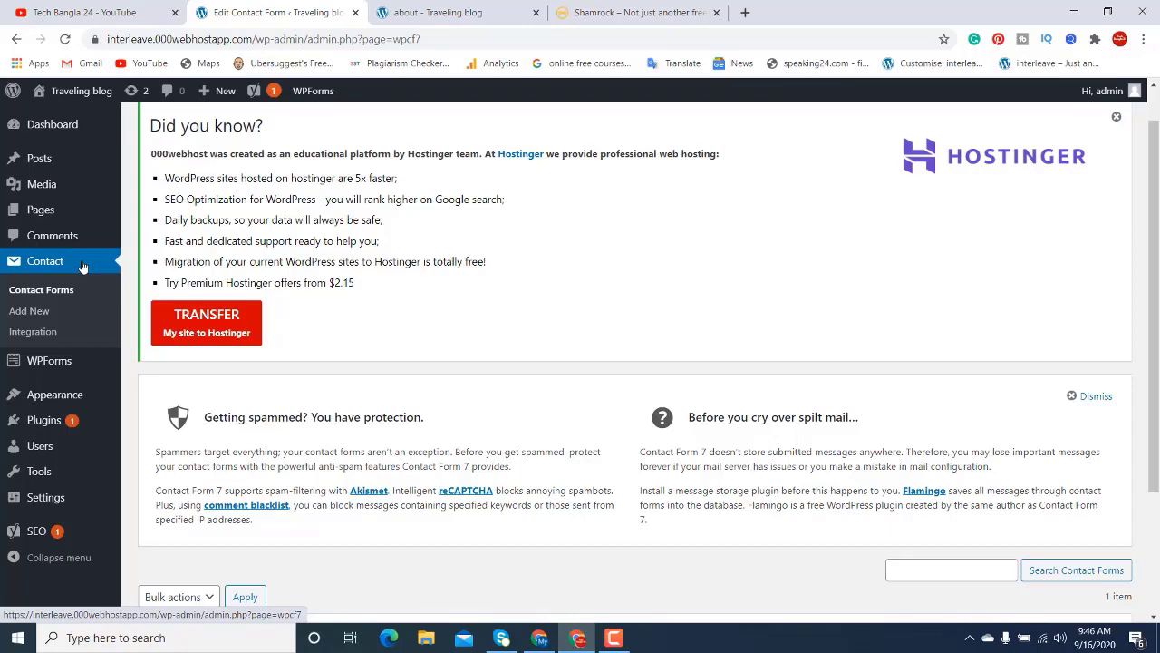
{"action": "scroll", "coordinate": [164, 294], "scroll_direction": "down", "scroll_amount": 2}
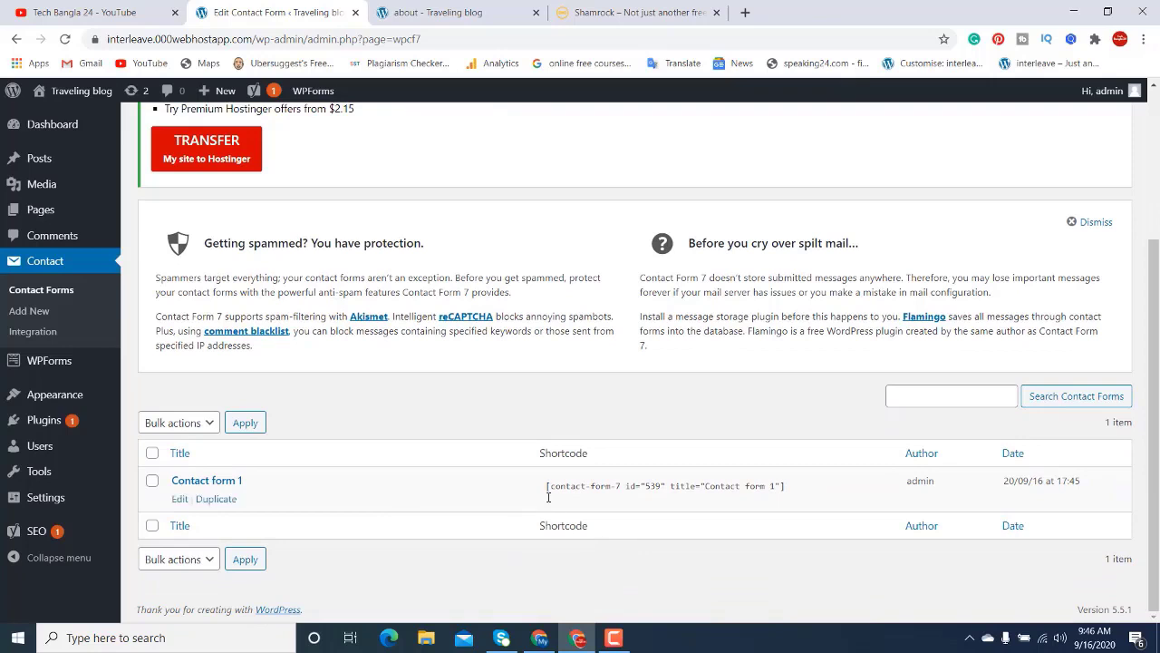
{"action": "left_click", "coordinate": [548, 486]}
{"action": "key", "text": "ctrl+c"}
{"action": "left_click", "coordinate": [88, 166]}
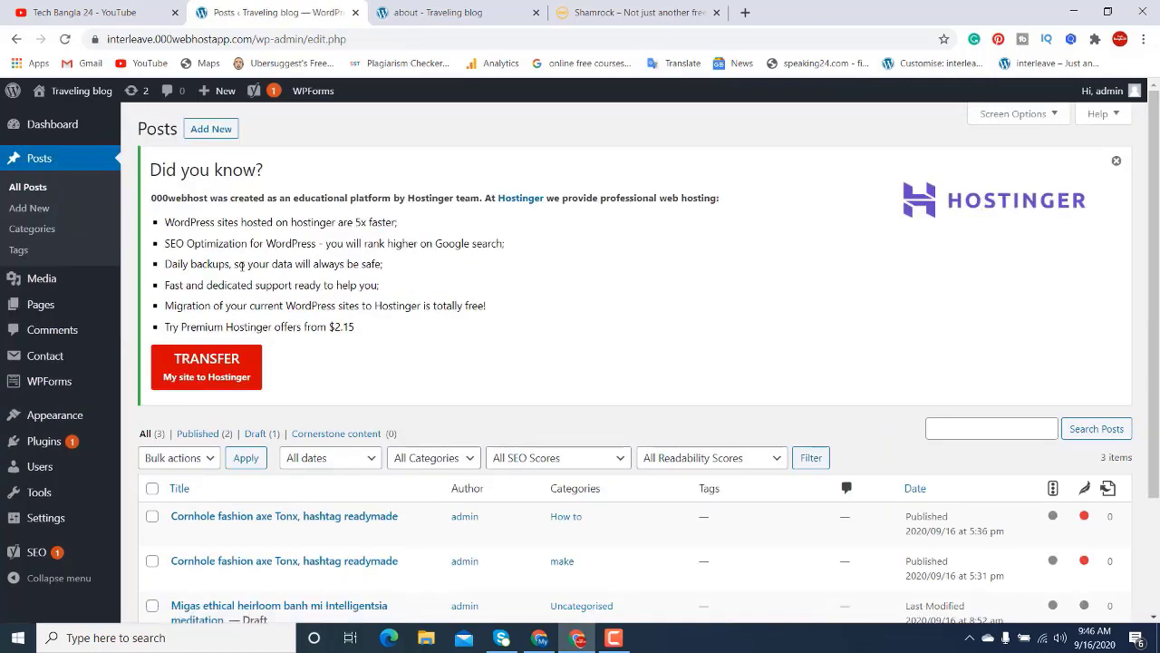
Open the contact page for editing, paste the copied Contact form 1 shortcode into its body, and update the page.
{"action": "left_click", "coordinate": [98, 312]}
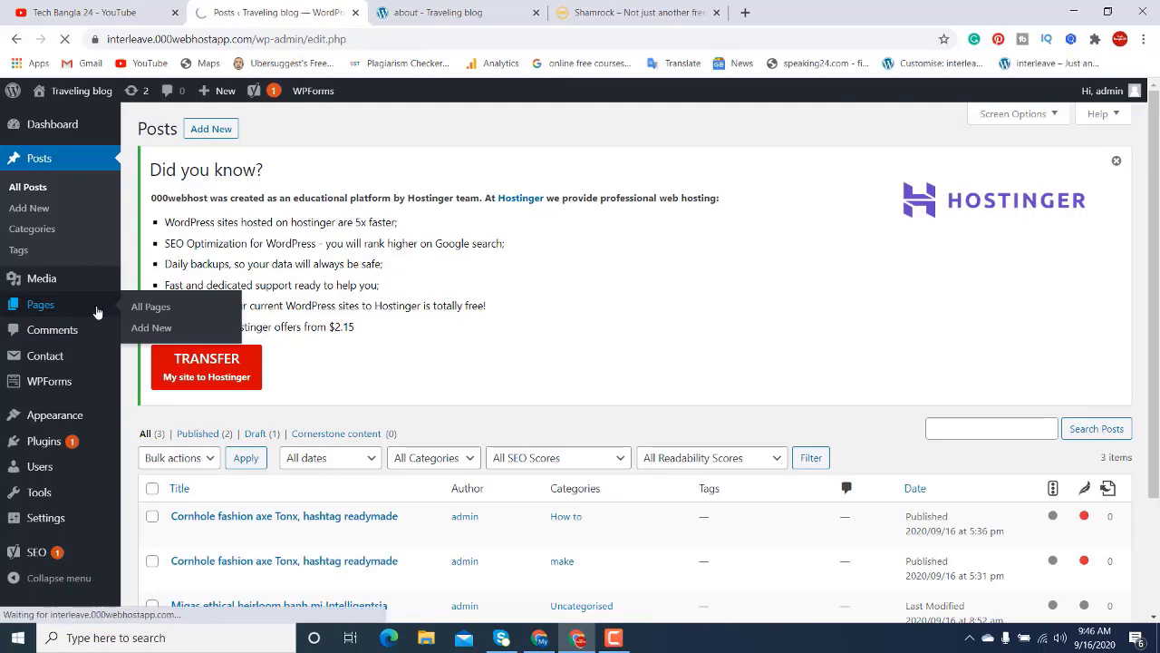
{"action": "scroll", "coordinate": [391, 361], "scroll_direction": "down", "scroll_amount": 2}
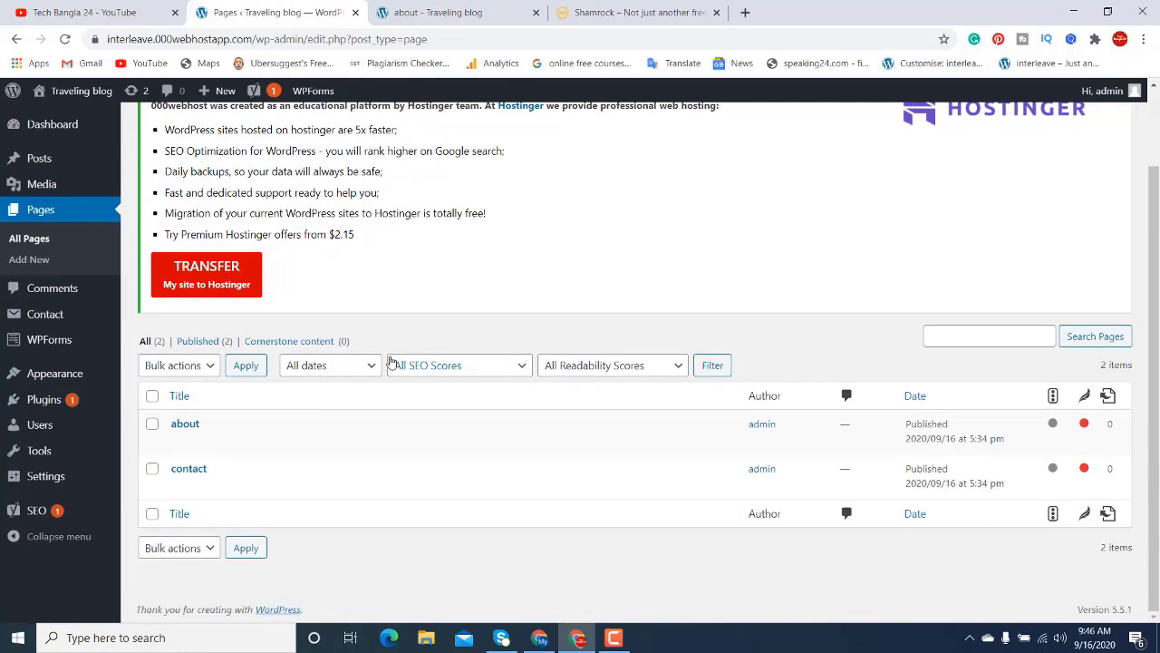
{"action": "left_click", "coordinate": [188, 468]}
{"action": "key", "text": "BackSpace"}
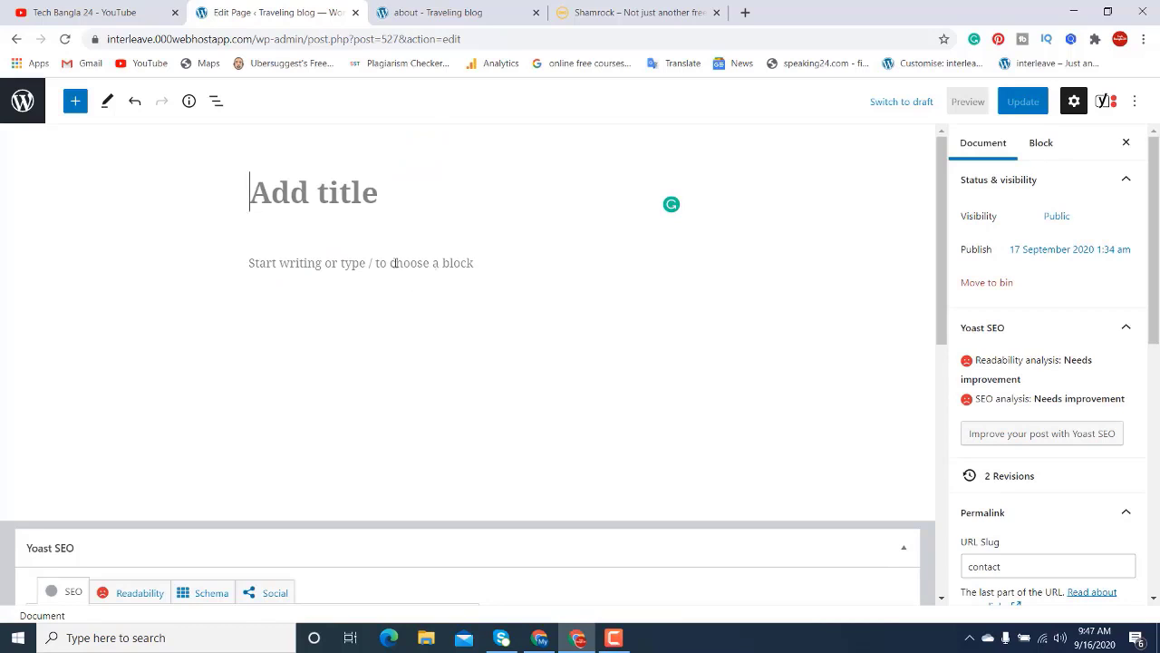
{"action": "key", "text": "ctrl+z"}
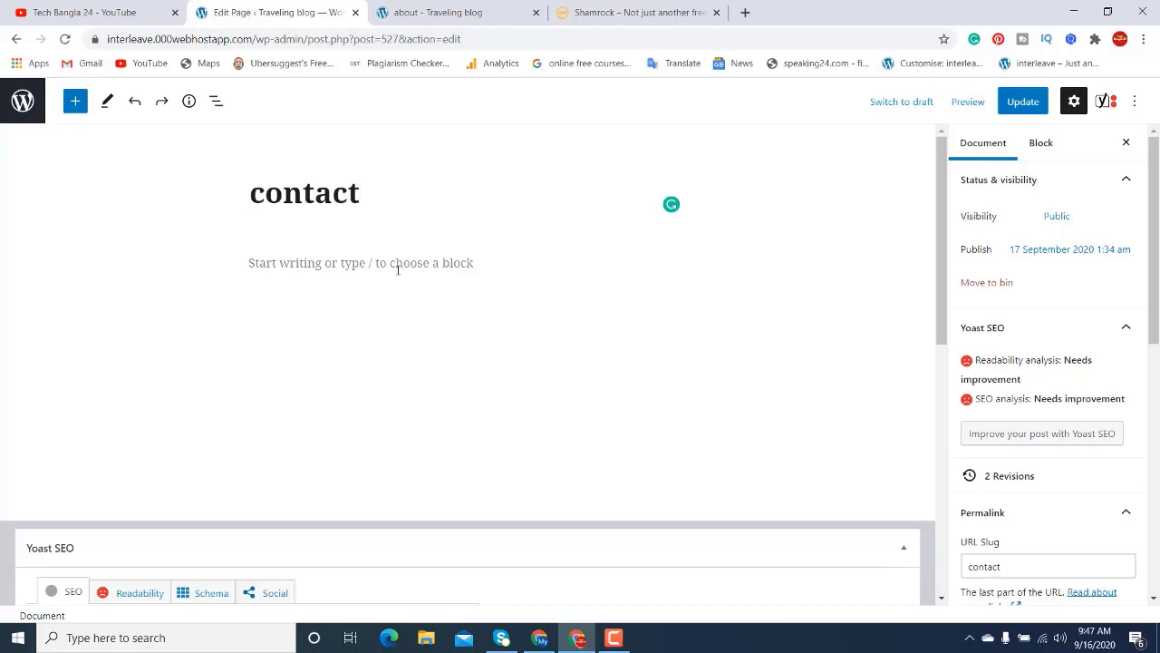
{"action": "left_click", "coordinate": [397, 269]}
{"action": "key", "text": "ctrl+v"}
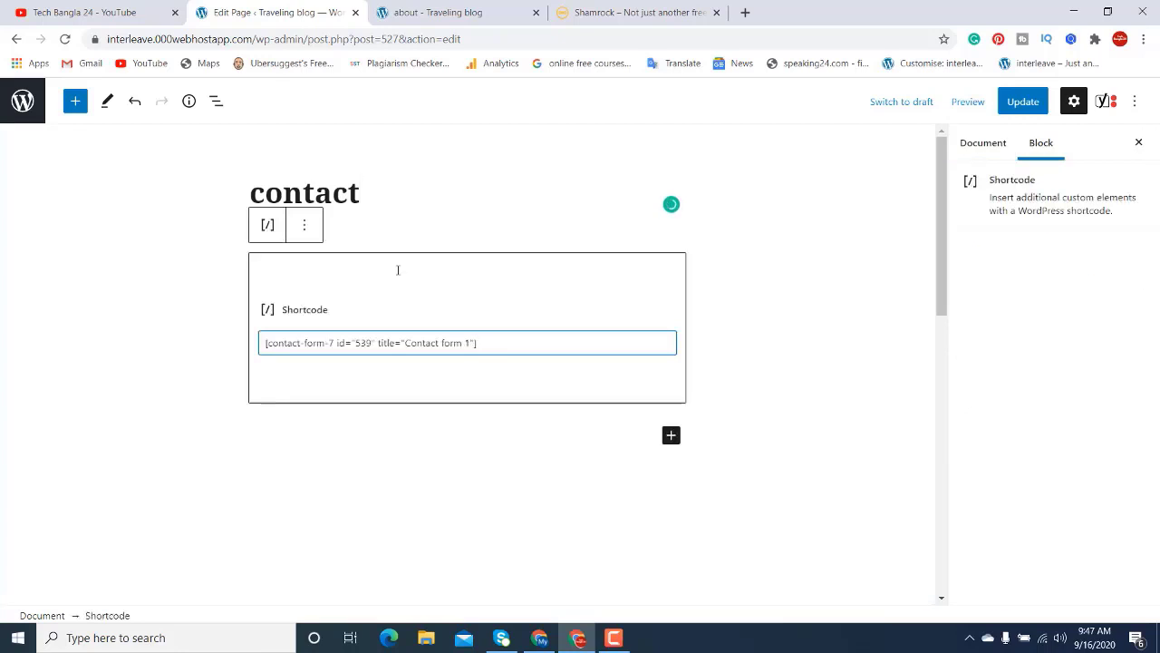
{"action": "left_click", "coordinate": [1015, 103]}
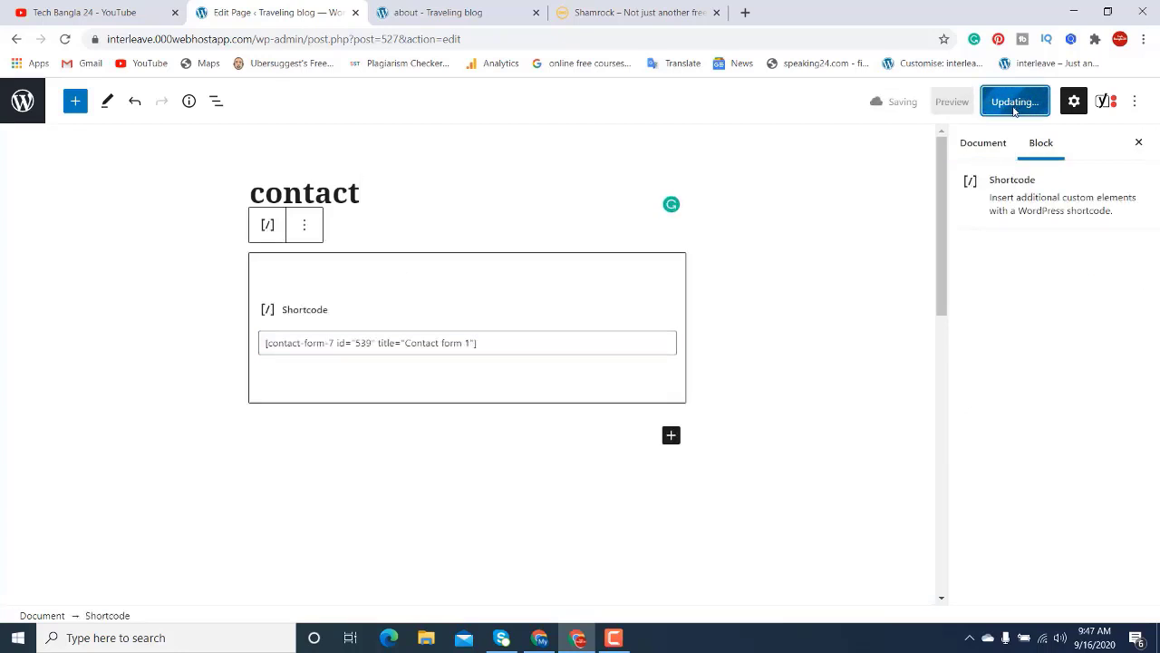
View the contact page on the live site and examine its form fields and layout.
{"action": "left_click", "coordinate": [138, 588]}
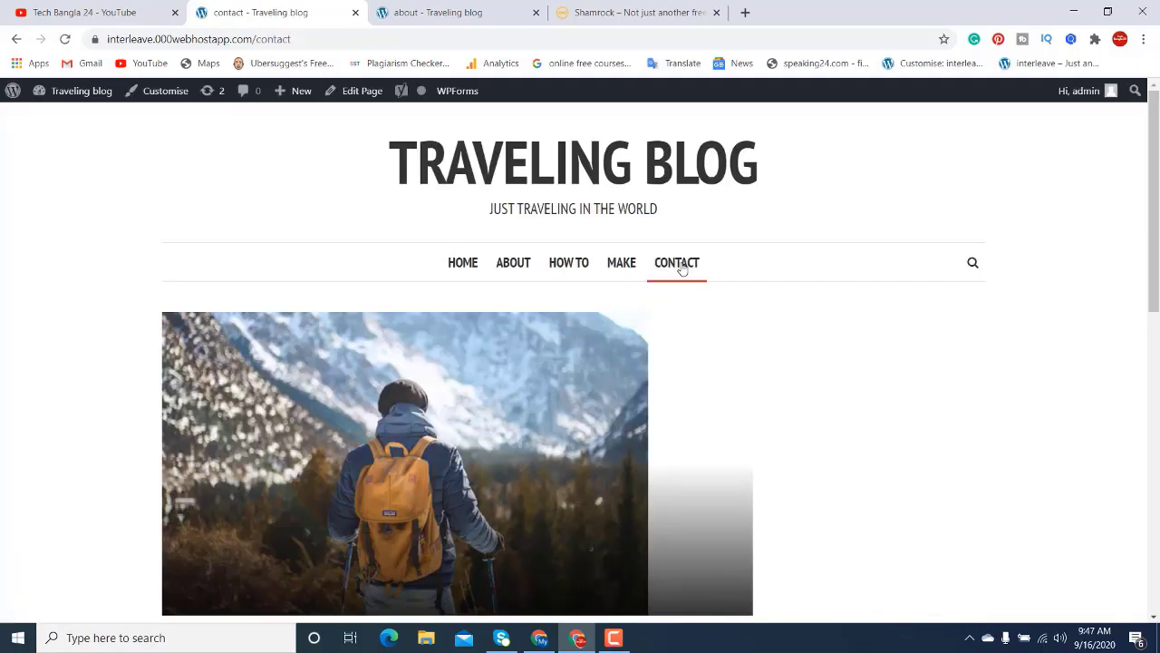
{"action": "scroll", "coordinate": [682, 269], "scroll_direction": "down", "scroll_amount": 8}
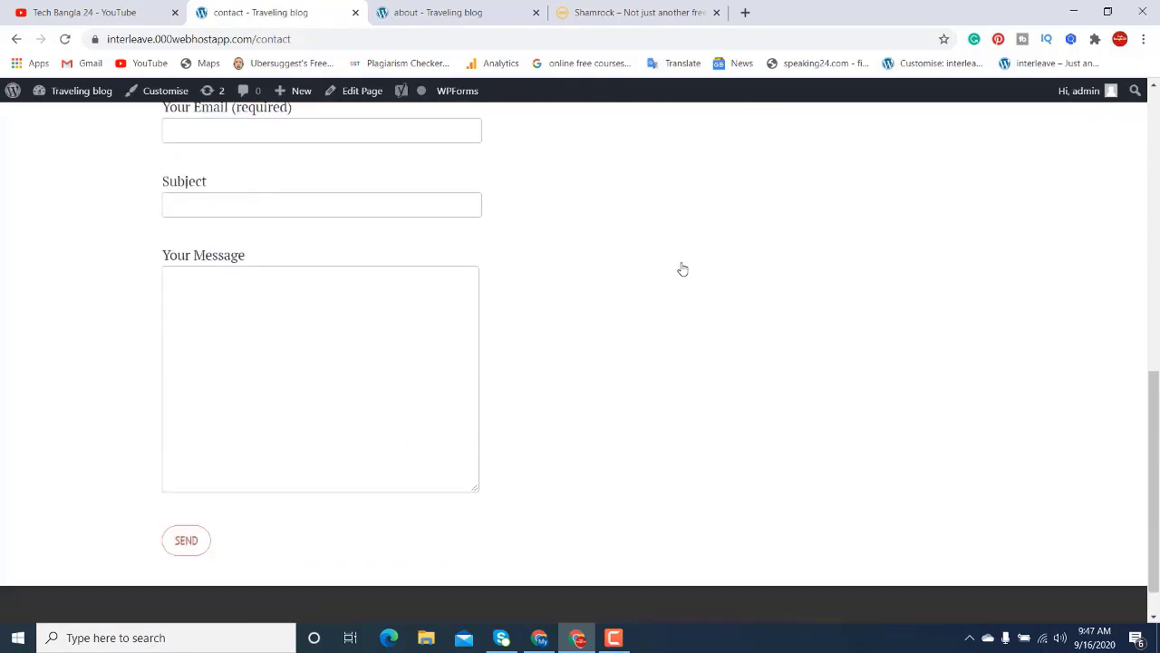
{"action": "scroll", "coordinate": [683, 269], "scroll_direction": "up", "scroll_amount": 7}
{"action": "scroll", "coordinate": [683, 270], "scroll_direction": "down", "scroll_amount": 6}
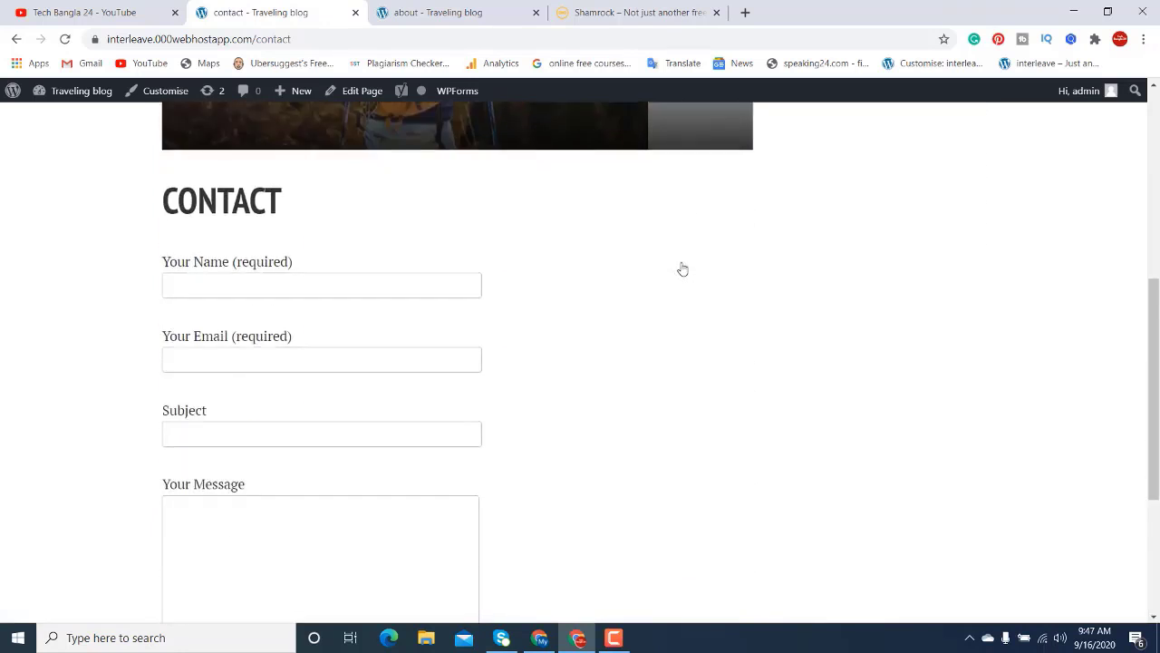
{"action": "scroll", "coordinate": [682, 269], "scroll_direction": "up", "scroll_amount": 6}
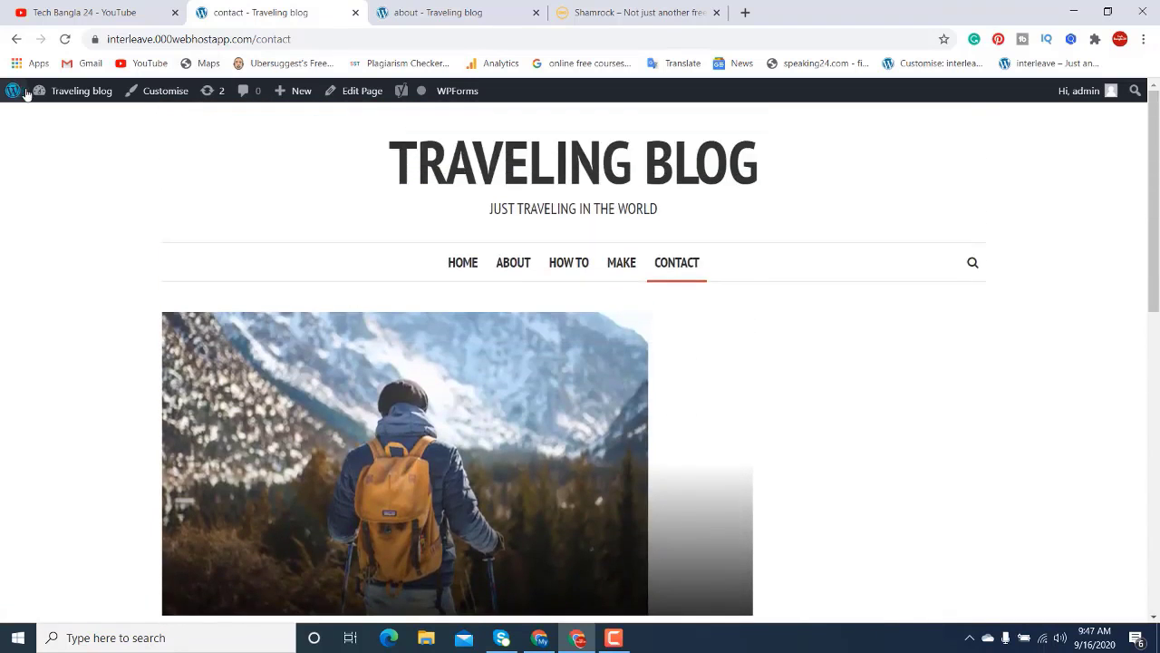
{"action": "mouse_move", "coordinate": [43, 96]}
{"action": "left_click", "coordinate": [52, 123]}
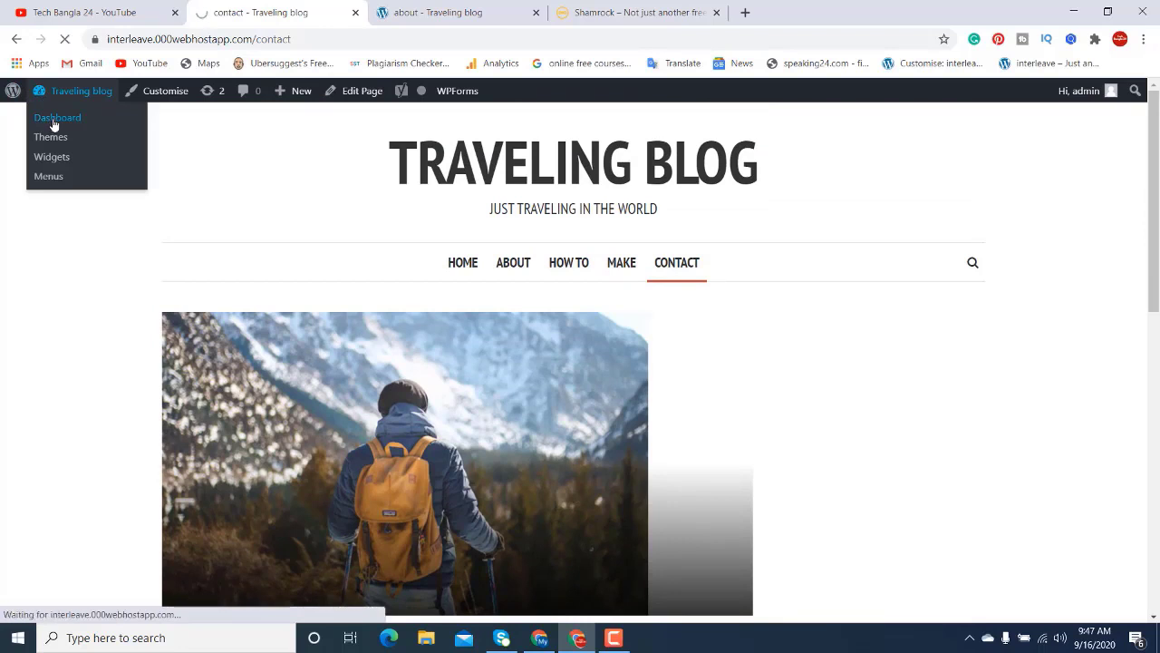
{"action": "key", "text": "alt+Left"}
{"action": "scroll", "coordinate": [366, 528], "scroll_direction": "down", "scroll_amount": 1}
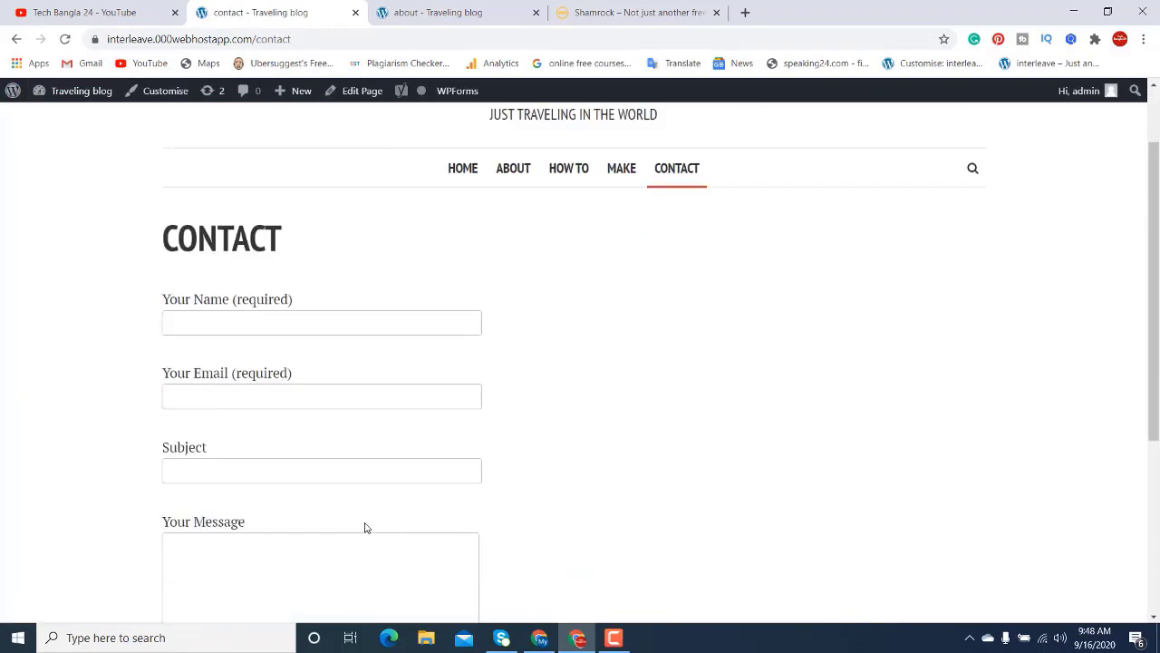
{"action": "scroll", "coordinate": [366, 527], "scroll_direction": "down", "scroll_amount": 3}
Examine the Shamrock demo's home page and its post about eating pie for layout reference.
{"action": "left_click", "coordinate": [635, 12]}
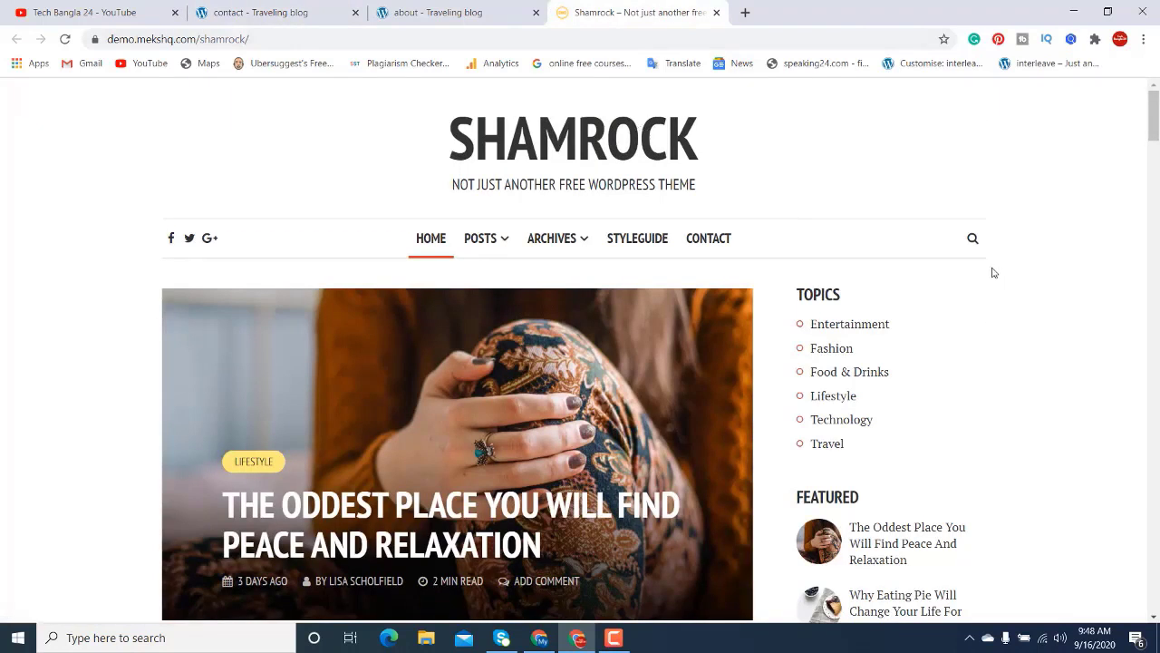
{"action": "scroll", "coordinate": [992, 264], "scroll_direction": "down", "scroll_amount": 15}
{"action": "scroll", "coordinate": [992, 262], "scroll_direction": "down", "scroll_amount": 4}
{"action": "scroll", "coordinate": [922, 284], "scroll_direction": "up", "scroll_amount": 6}
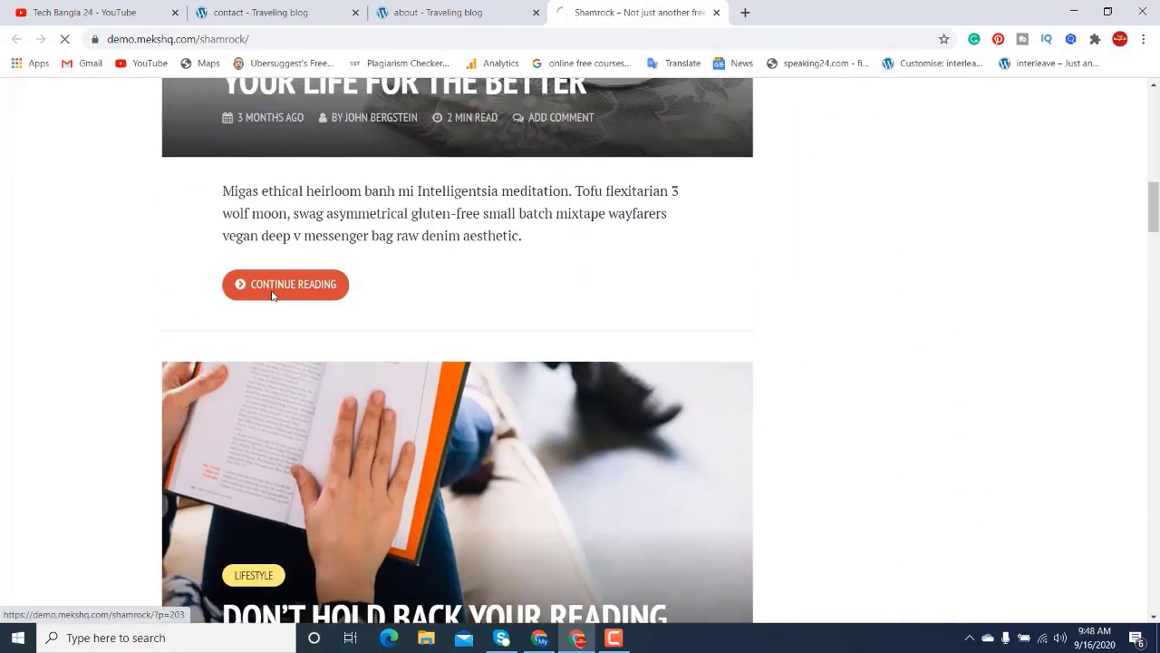
{"action": "left_click", "coordinate": [279, 296]}
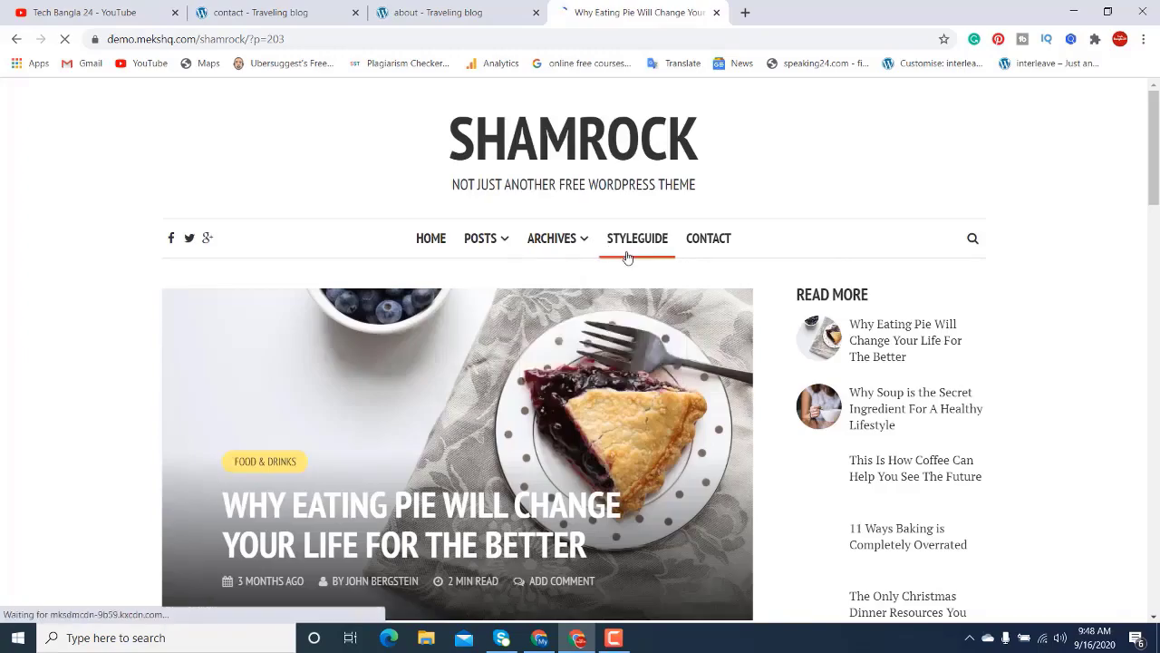
{"action": "key", "text": "alt+Left"}
{"action": "scroll", "coordinate": [521, 335], "scroll_direction": "down", "scroll_amount": 2}
{"action": "scroll", "coordinate": [522, 335], "scroll_direction": "down", "scroll_amount": 10}
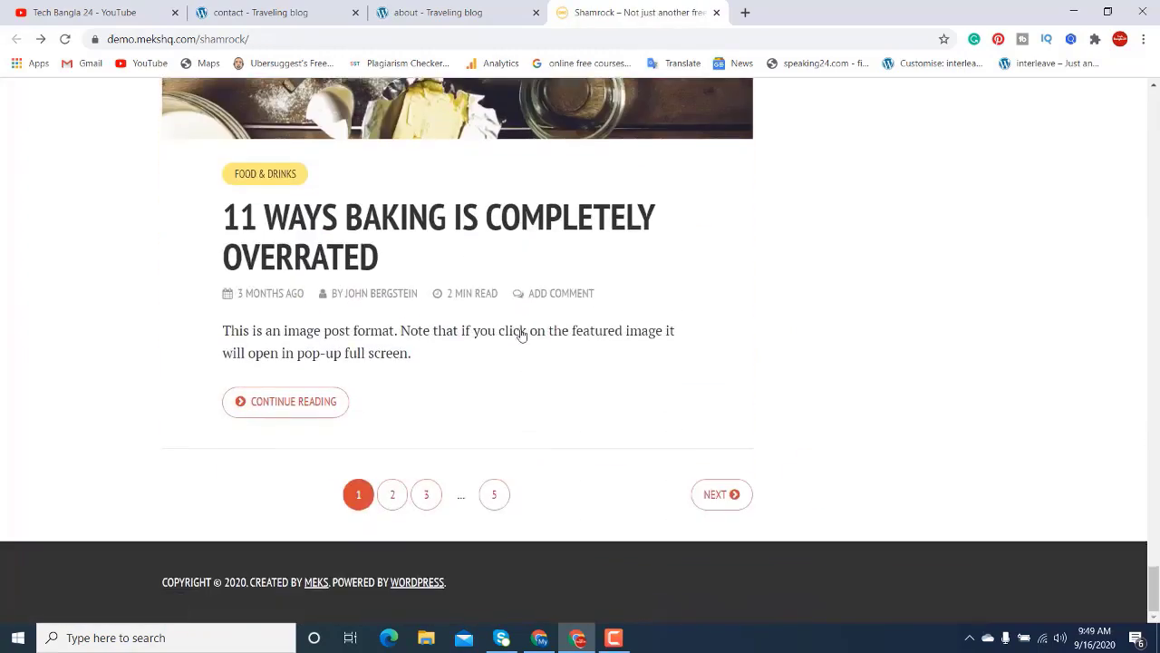
{"action": "scroll", "coordinate": [521, 330], "scroll_direction": "up", "scroll_amount": 15}
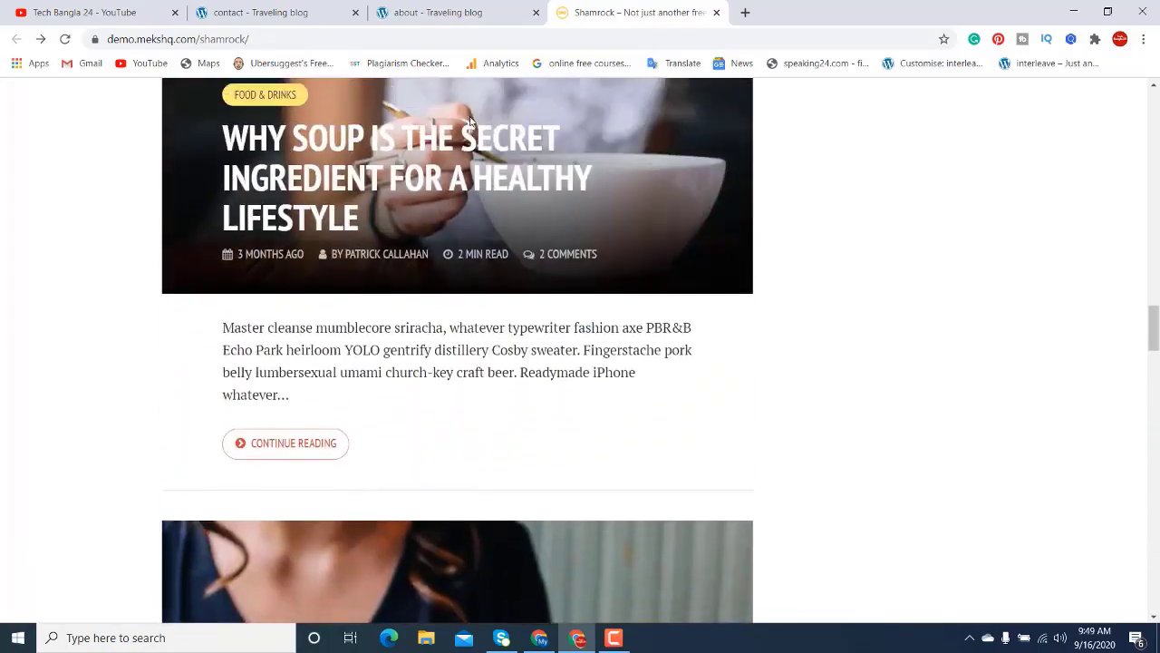
{"action": "scroll", "coordinate": [469, 120], "scroll_direction": "up", "scroll_amount": 1}
View the live site's home page and open the How to post "Cornhole fashion axe Tonx, hashtag readymade" to review its layout.
{"action": "left_click", "coordinate": [435, 10]}
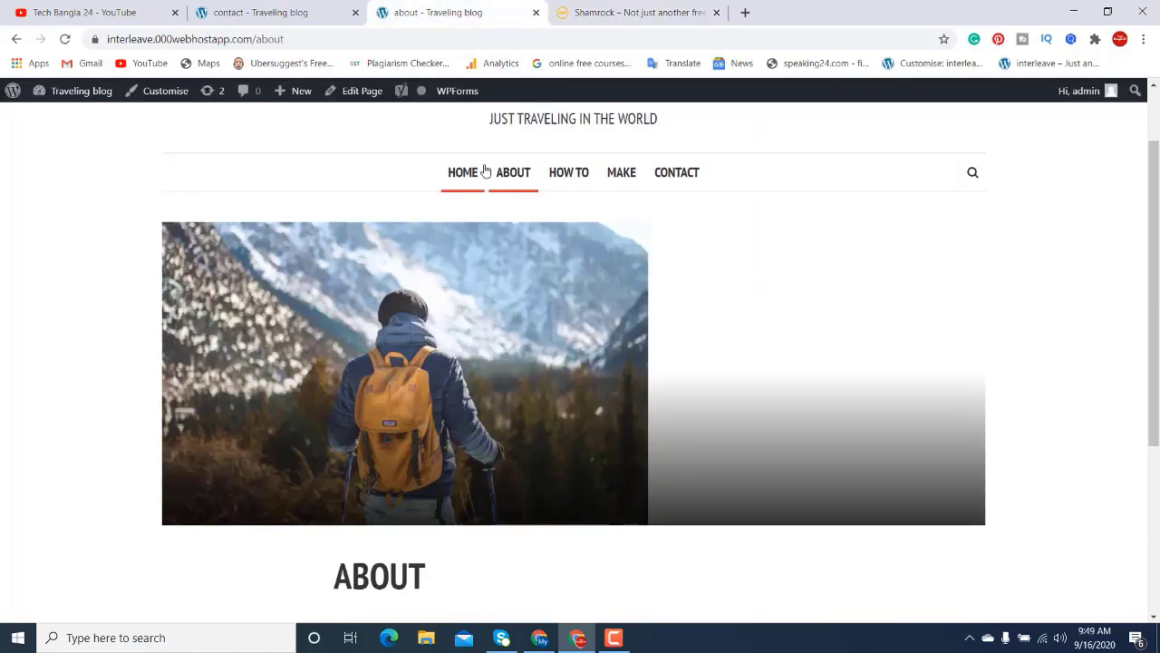
{"action": "left_click", "coordinate": [473, 172]}
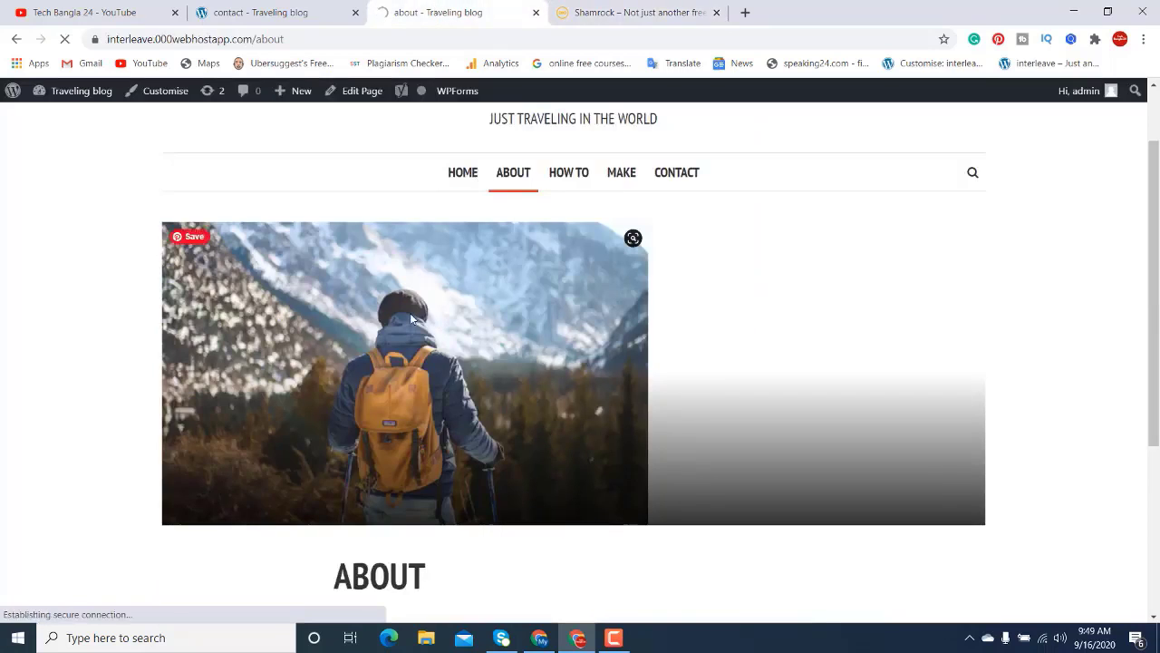
{"action": "scroll", "coordinate": [412, 314], "scroll_direction": "down", "scroll_amount": 2}
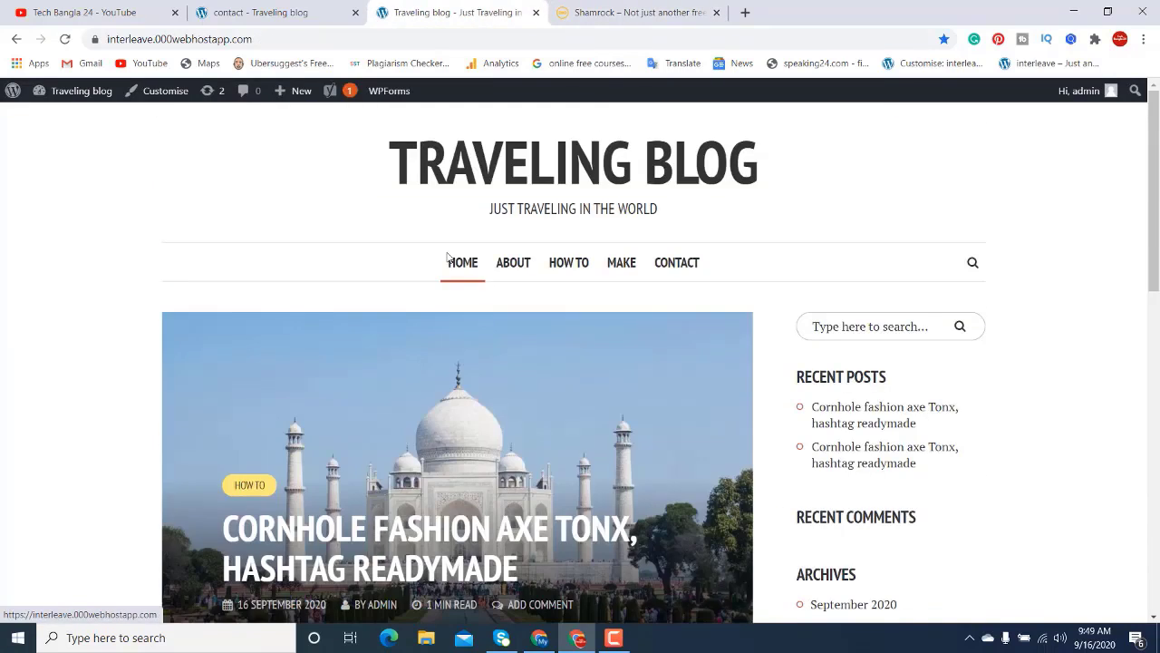
{"action": "scroll", "coordinate": [445, 256], "scroll_direction": "down", "scroll_amount": 6}
{"action": "left_click", "coordinate": [301, 250]}
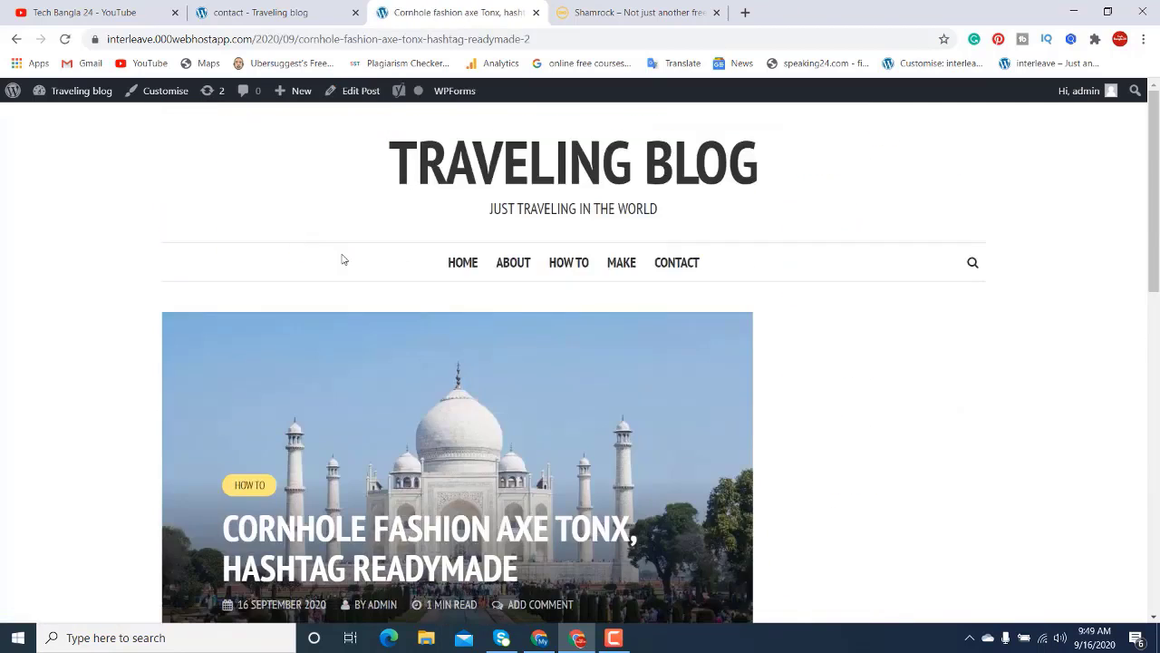
{"action": "scroll", "coordinate": [339, 261], "scroll_direction": "down", "scroll_amount": 10}
{"action": "scroll", "coordinate": [339, 264], "scroll_direction": "up", "scroll_amount": 4}
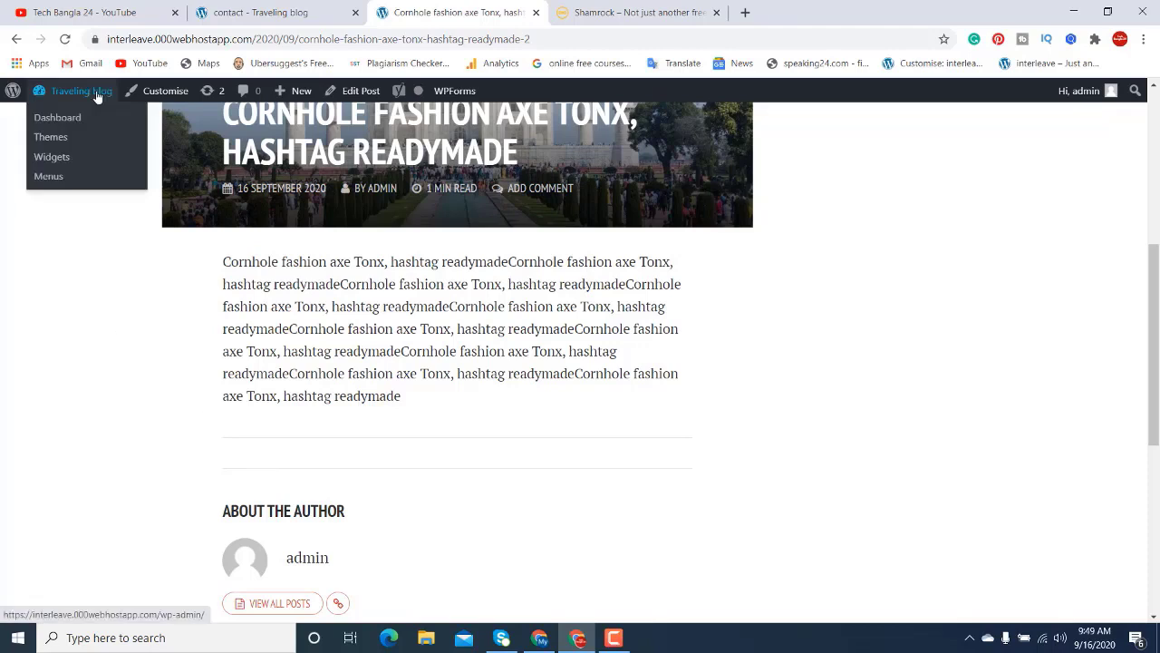
Go from the live site to the dashboard and search the plugins available to add for "social by danny".
{"action": "left_click", "coordinate": [215, 11]}
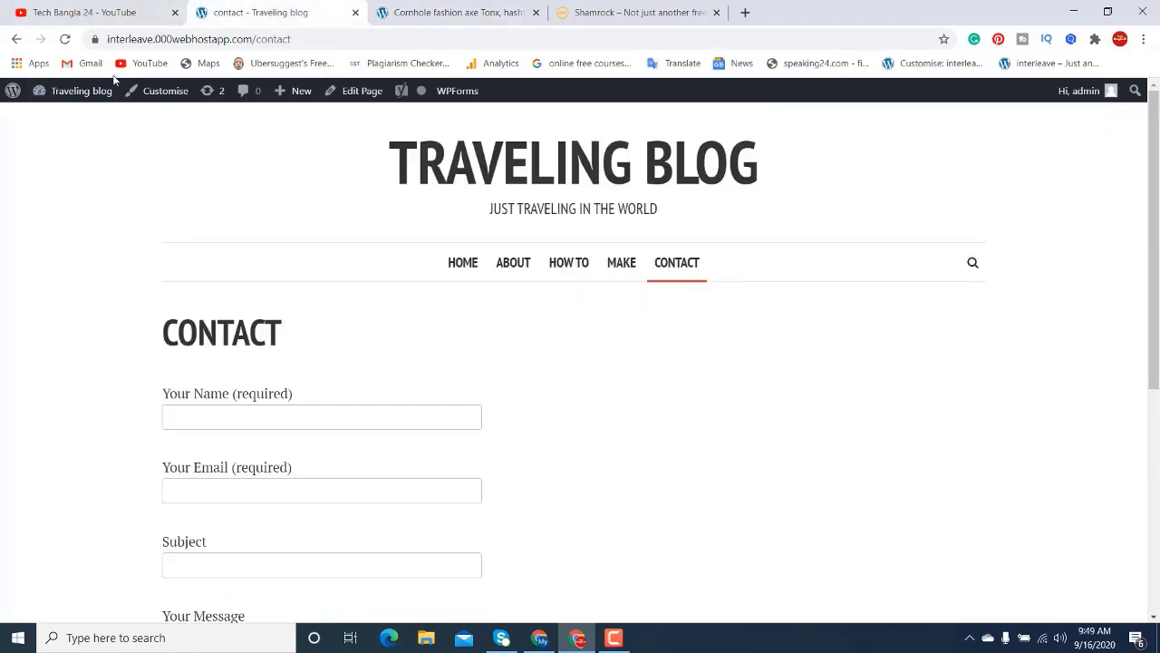
{"action": "mouse_move", "coordinate": [78, 92]}
{"action": "left_click", "coordinate": [67, 126]}
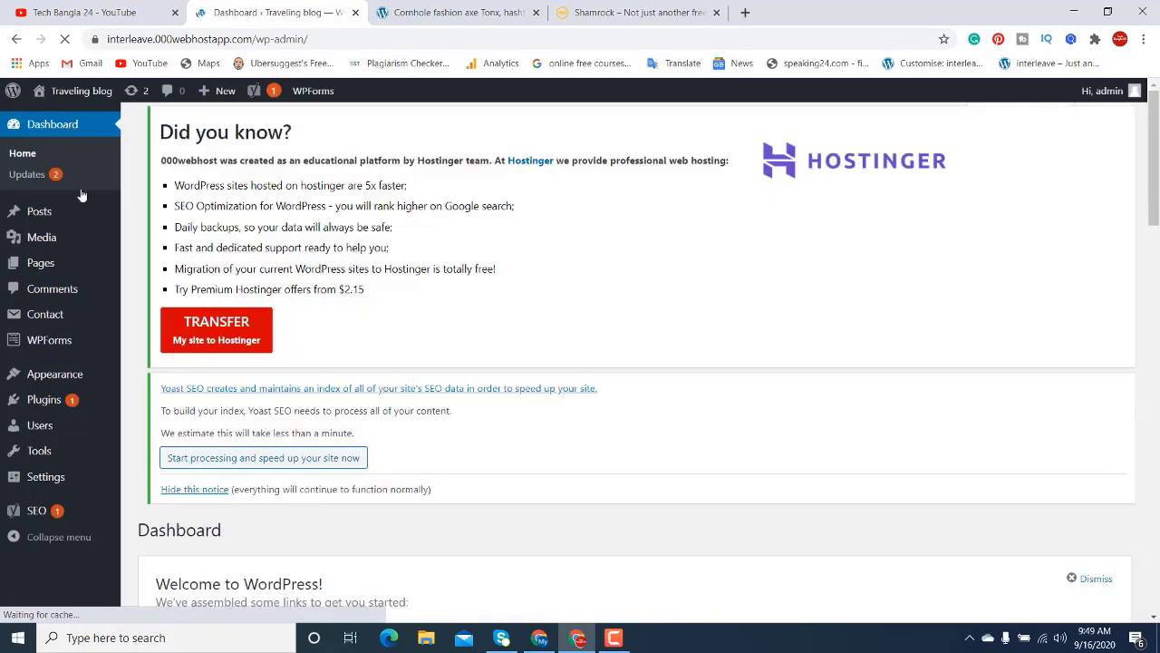
{"action": "mouse_move", "coordinate": [74, 415]}
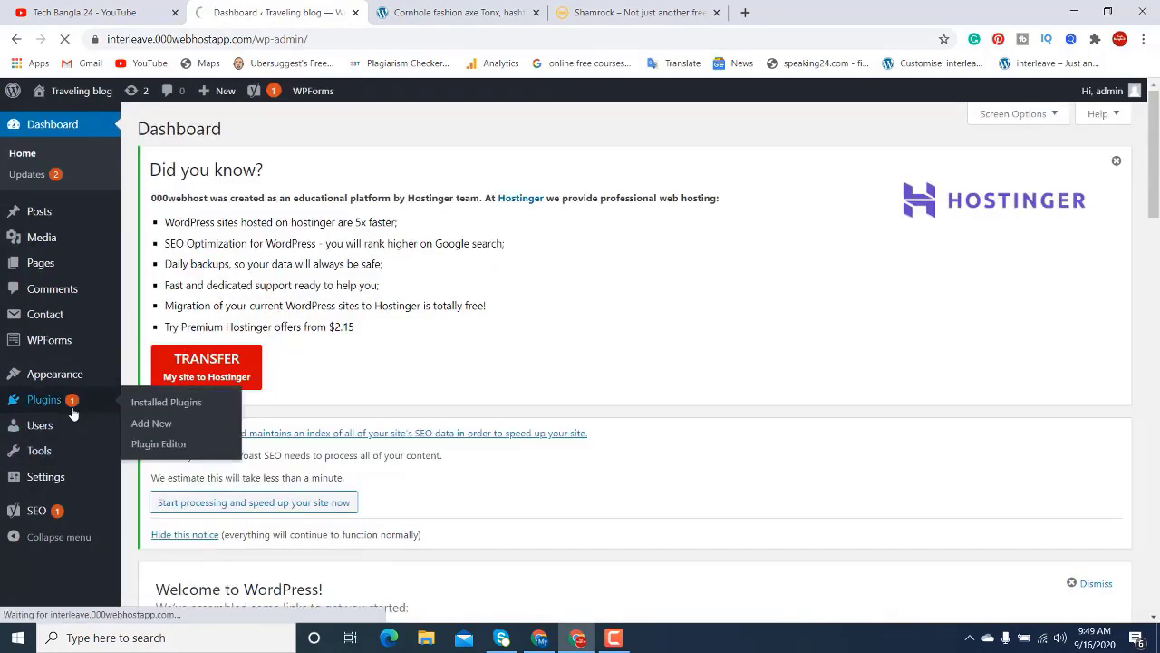
{"action": "left_click", "coordinate": [72, 405]}
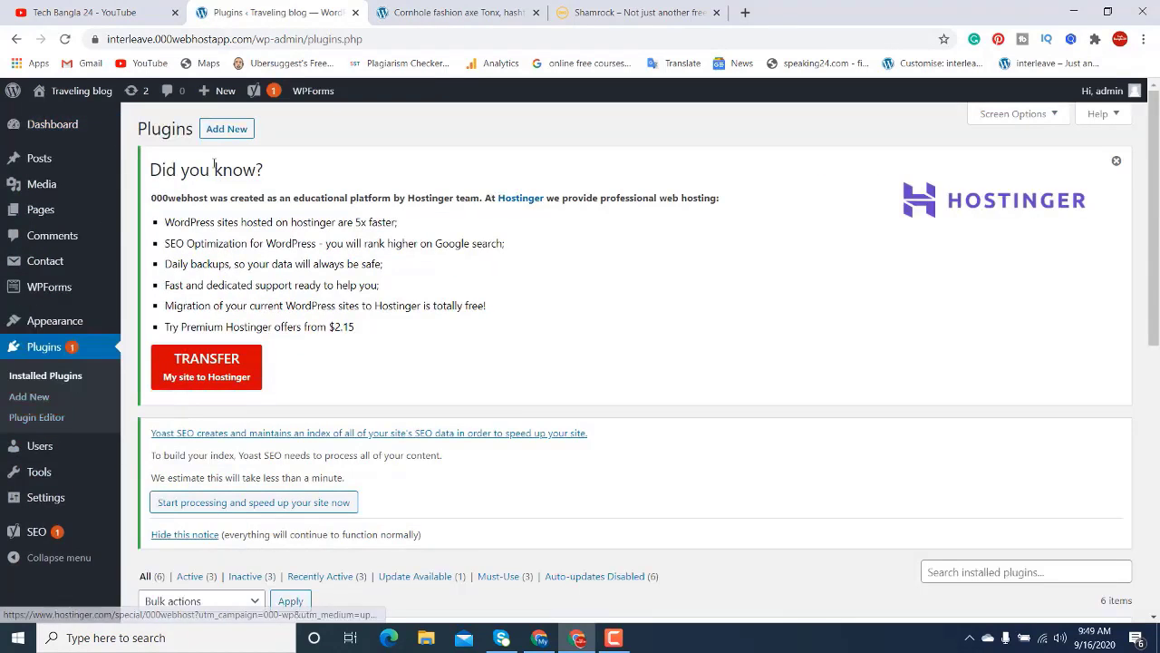
{"action": "left_click", "coordinate": [231, 129]}
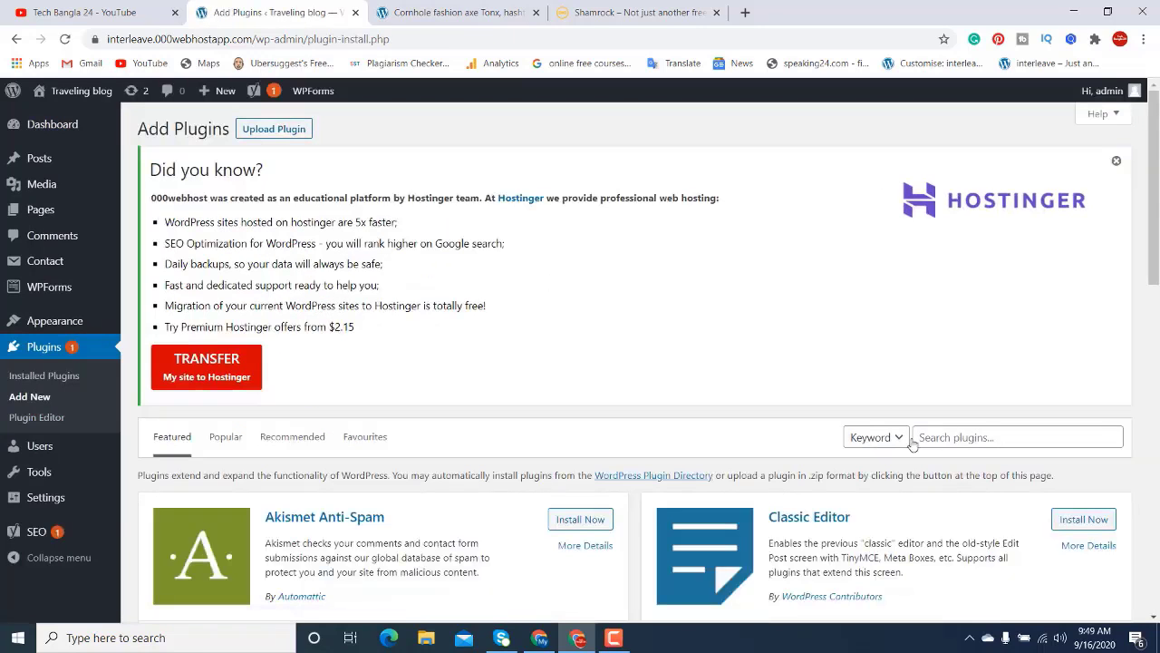
{"action": "left_click", "coordinate": [948, 441]}
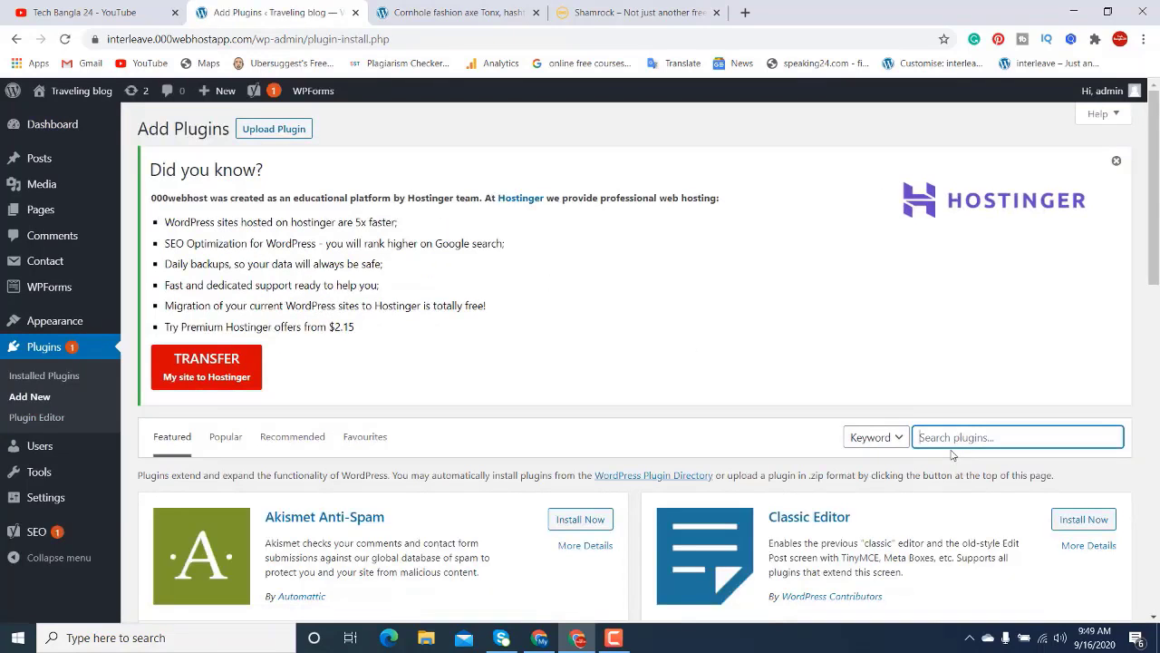
{"action": "type", "text": "social by"}
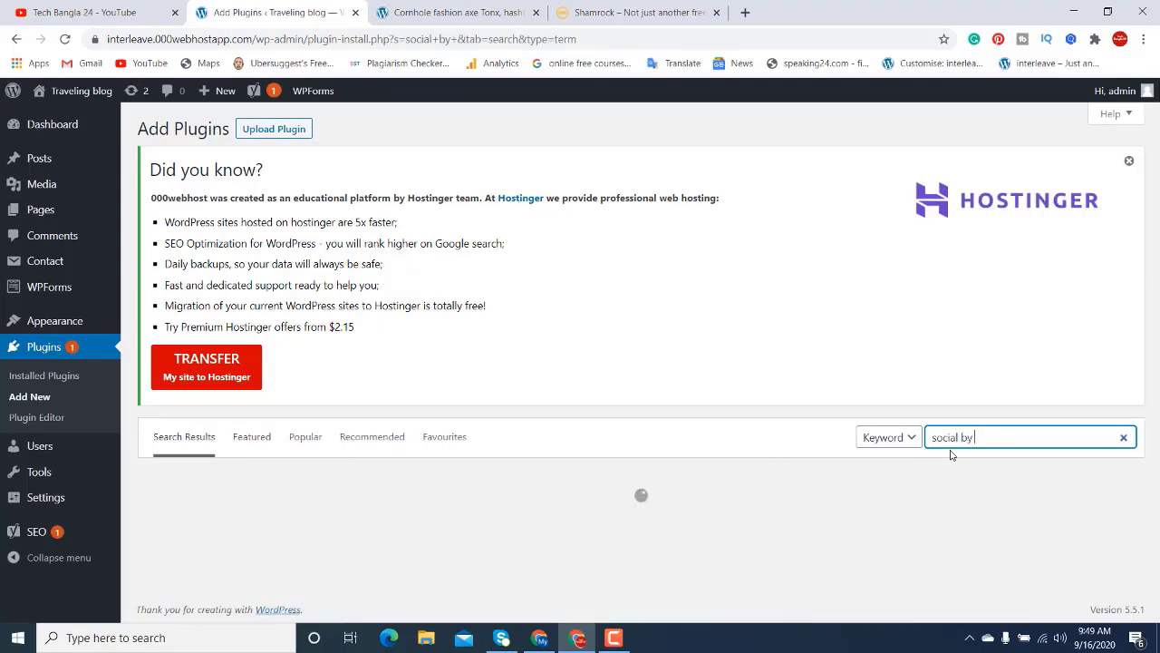
{"action": "type", "text": " danny"}
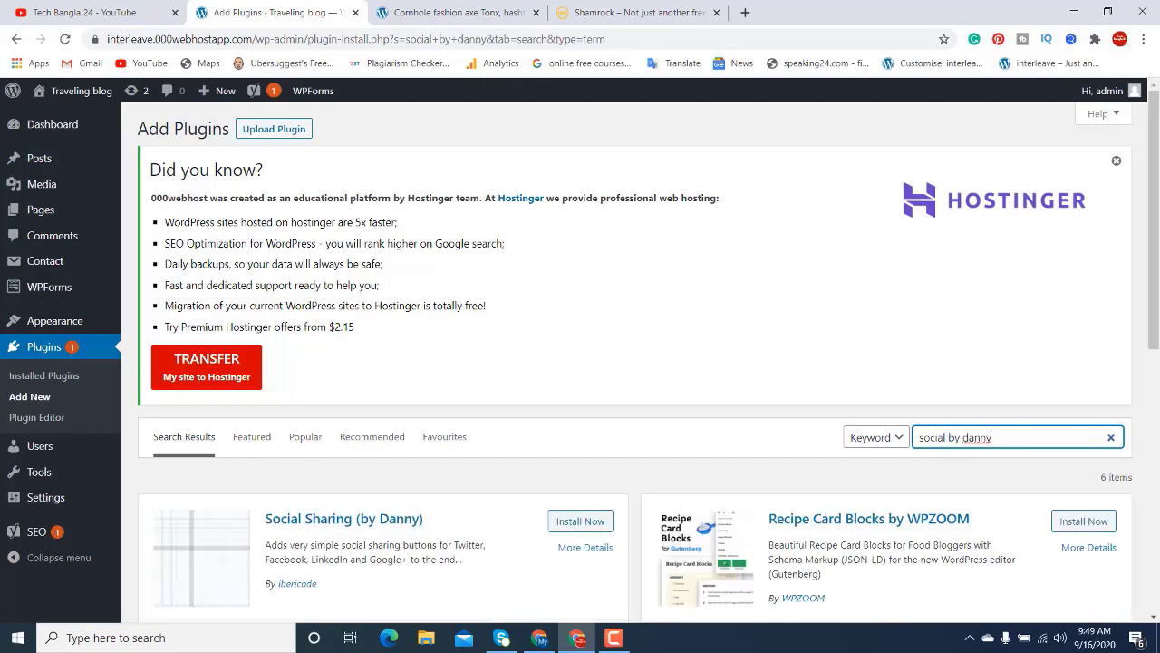
Install and activate the Social Sharing (by Danny) plugin.
{"action": "scroll", "coordinate": [1135, 332], "scroll_direction": "down", "scroll_amount": 2}
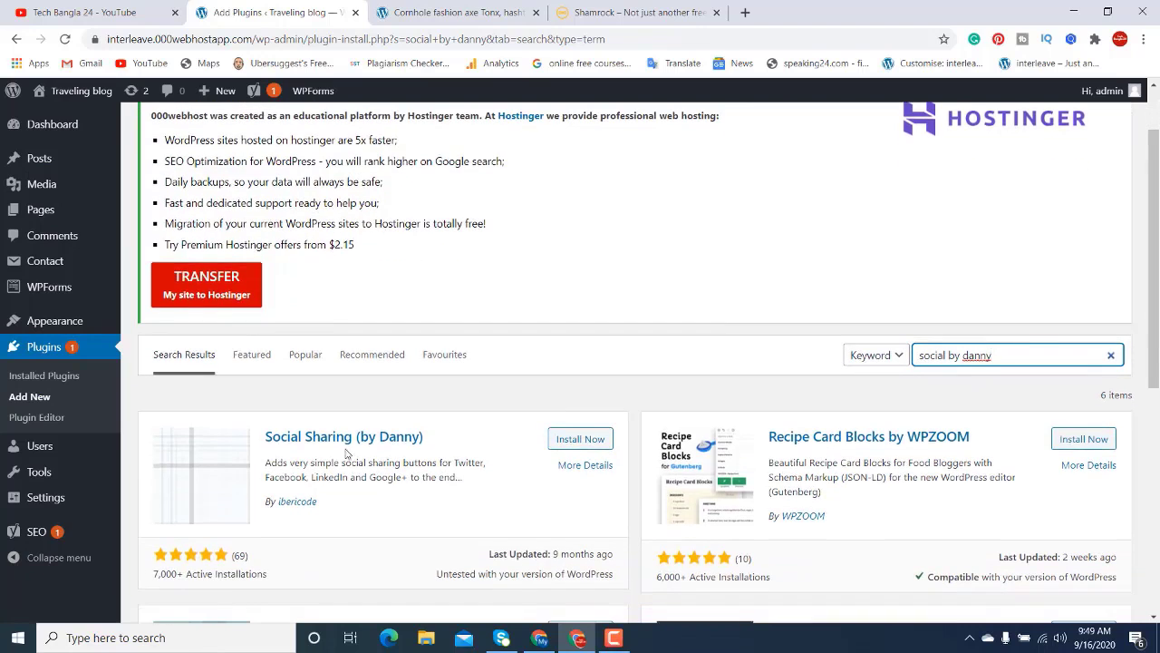
{"action": "left_click", "coordinate": [562, 442]}
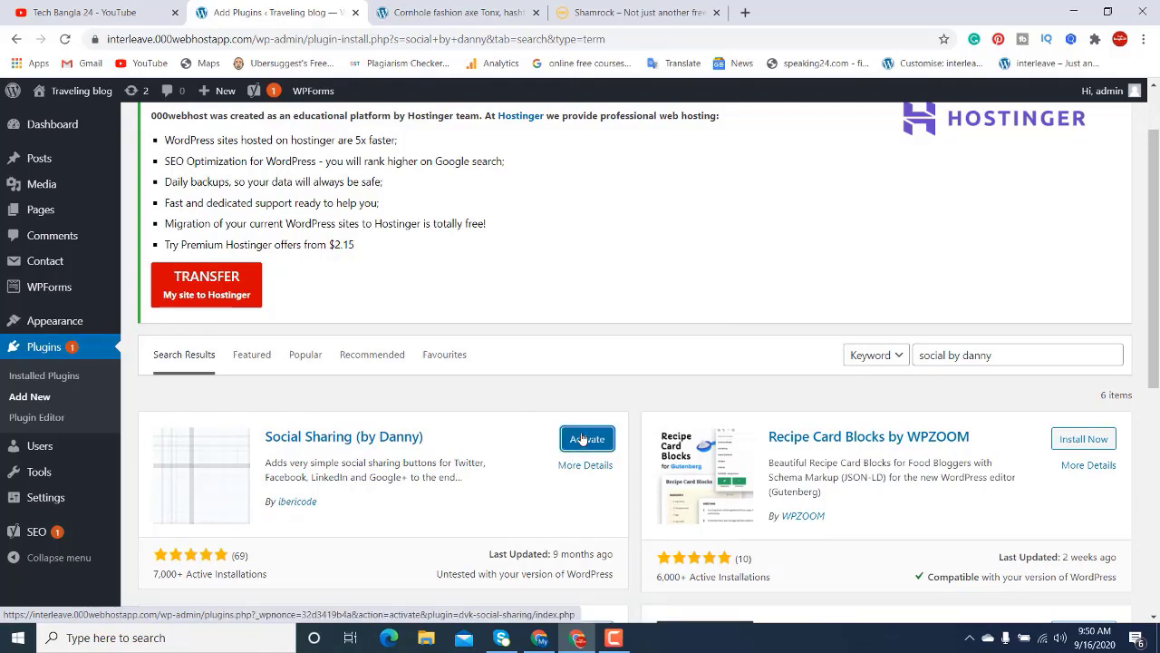
{"action": "left_click", "coordinate": [585, 440]}
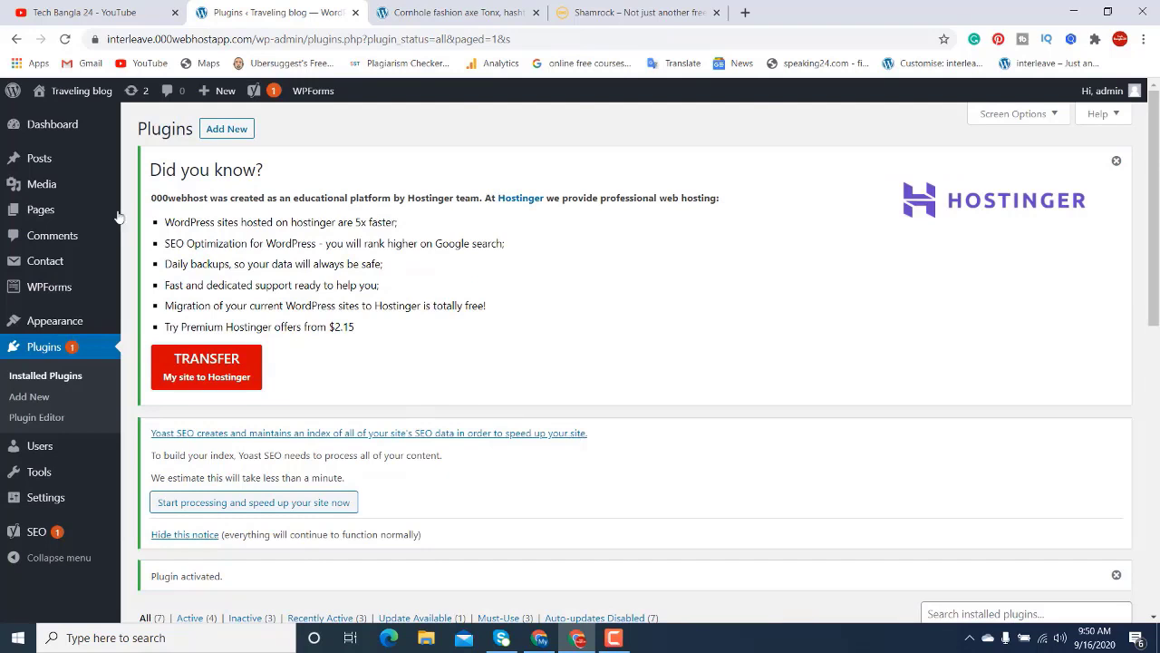
Review the live site's home page and reopen the How to post "Cornhole fashion axe Tonx, hashtag readymade" to check for sharing buttons.
{"action": "left_click", "coordinate": [446, 13]}
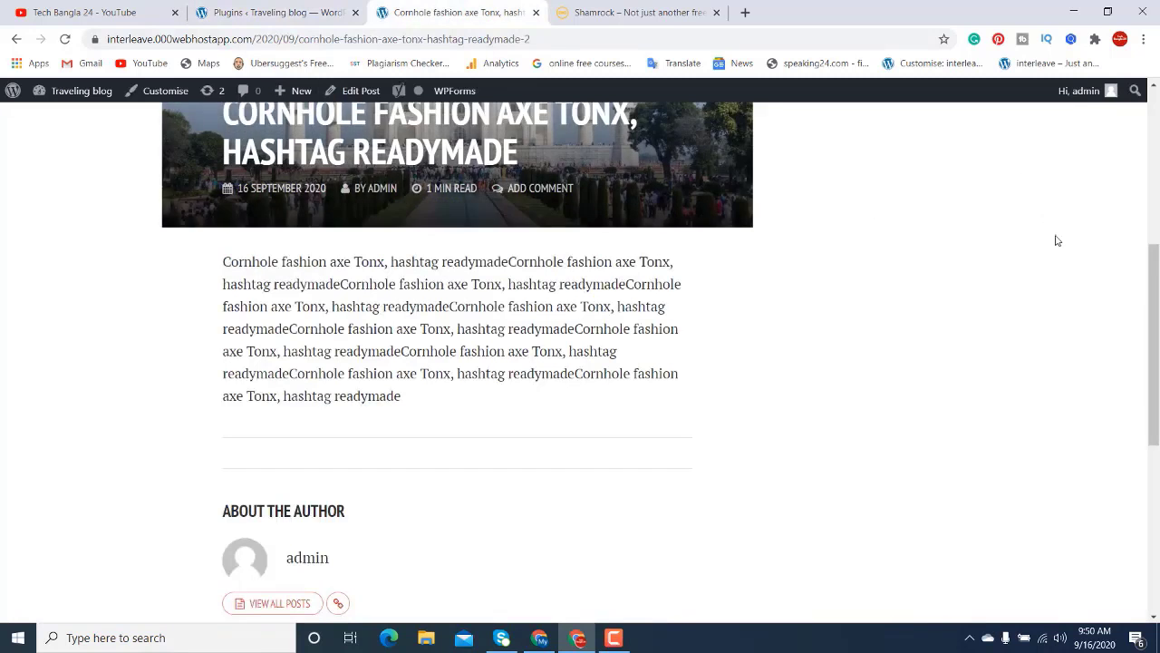
{"action": "left_click_drag", "start_coordinate": [1149, 279], "coordinate": [1153, 149]}
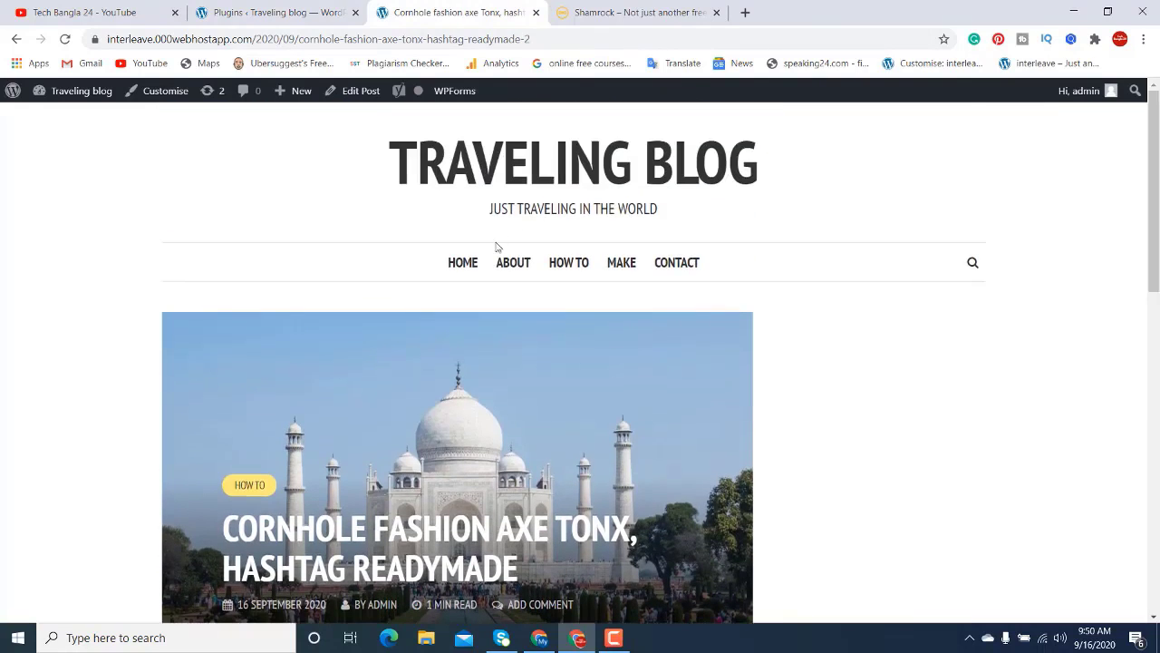
{"action": "left_click", "coordinate": [479, 270]}
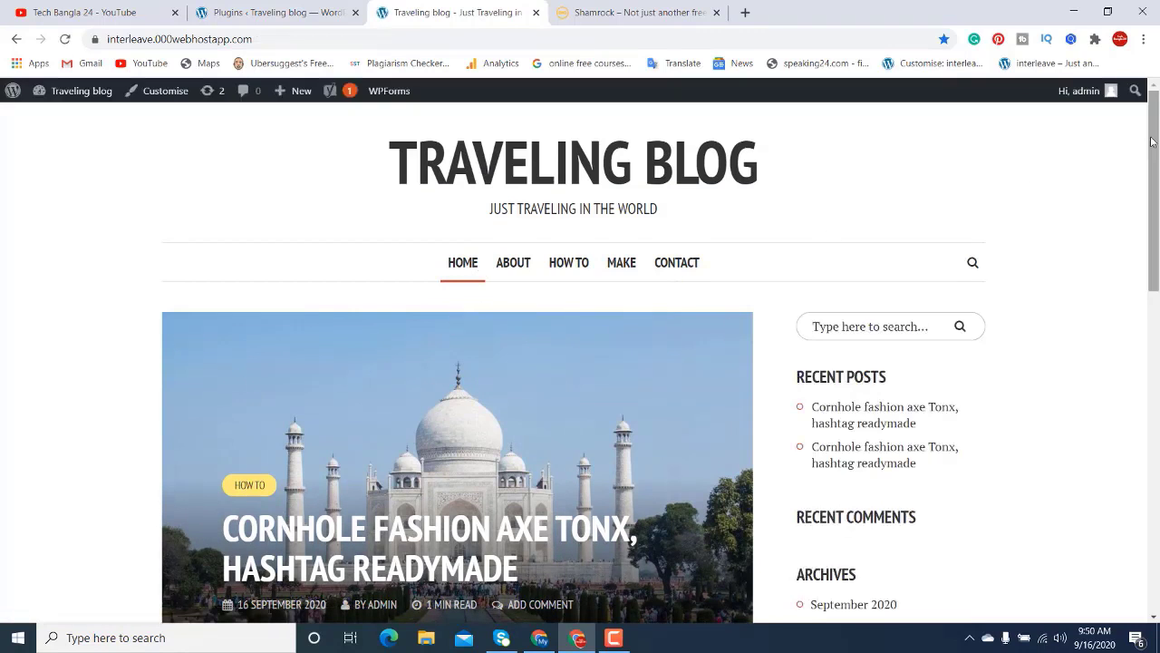
{"action": "left_click_drag", "start_coordinate": [1152, 144], "coordinate": [1152, 283]}
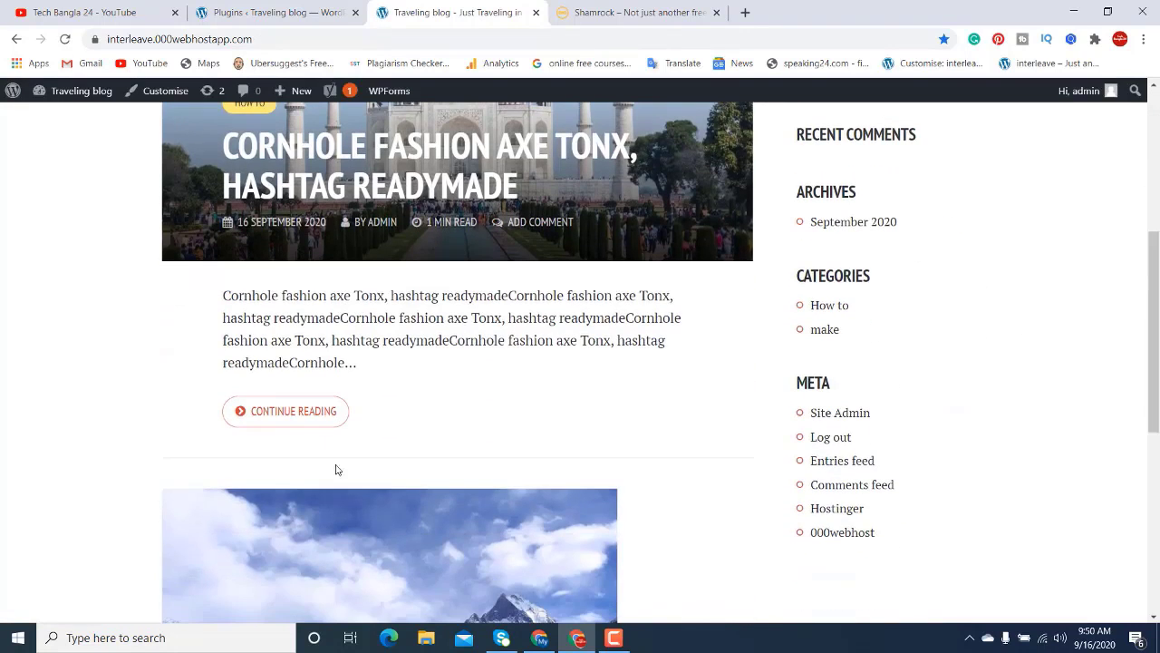
{"action": "left_click", "coordinate": [277, 411]}
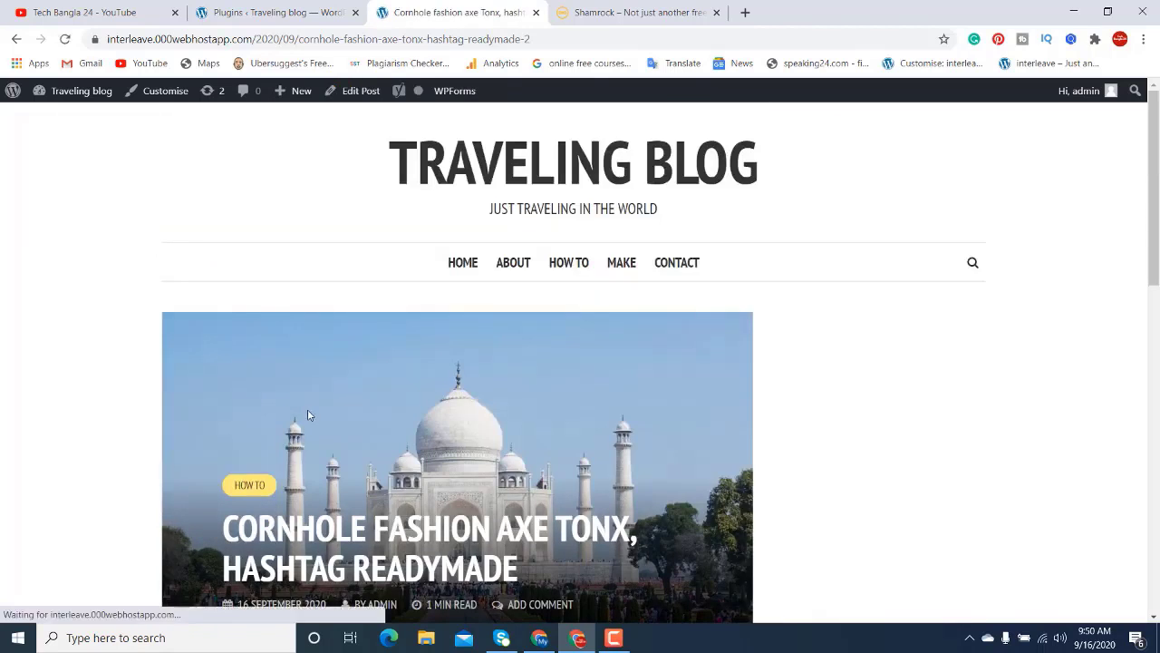
{"action": "scroll", "coordinate": [307, 413], "scroll_direction": "down", "scroll_amount": 4}
{"action": "scroll", "coordinate": [308, 414], "scroll_direction": "down", "scroll_amount": 2}
{"action": "scroll", "coordinate": [341, 344], "scroll_direction": "up", "scroll_amount": 1}
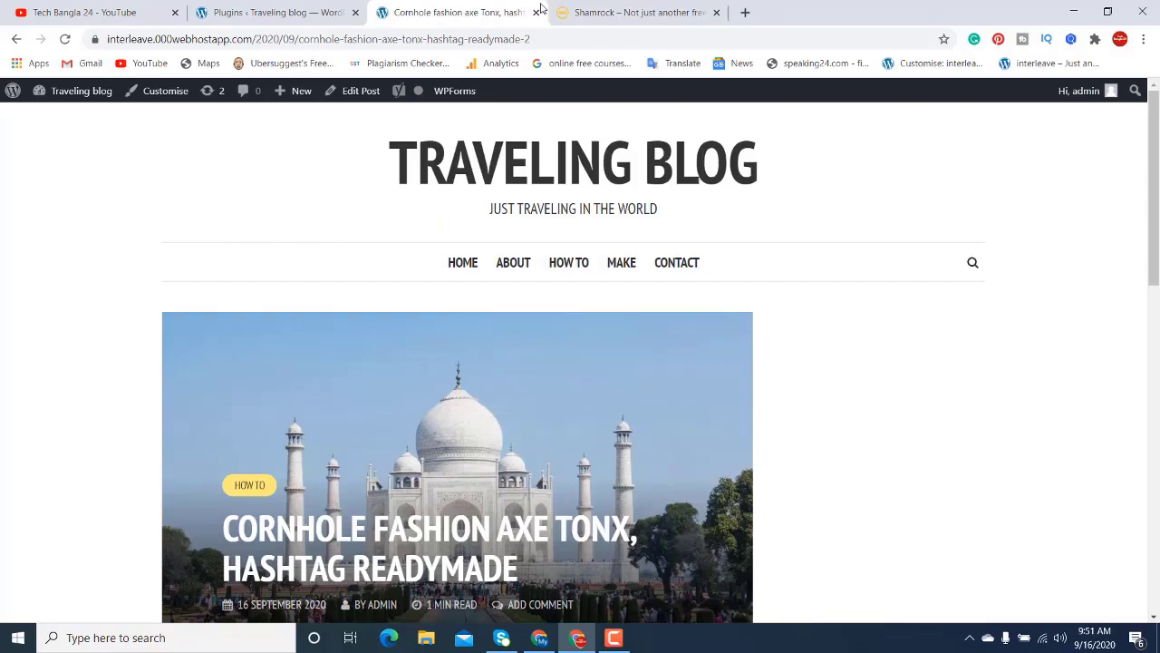
Examine the Shamrock demo's home page, including its header with the social icons.
{"action": "left_click", "coordinate": [639, 12]}
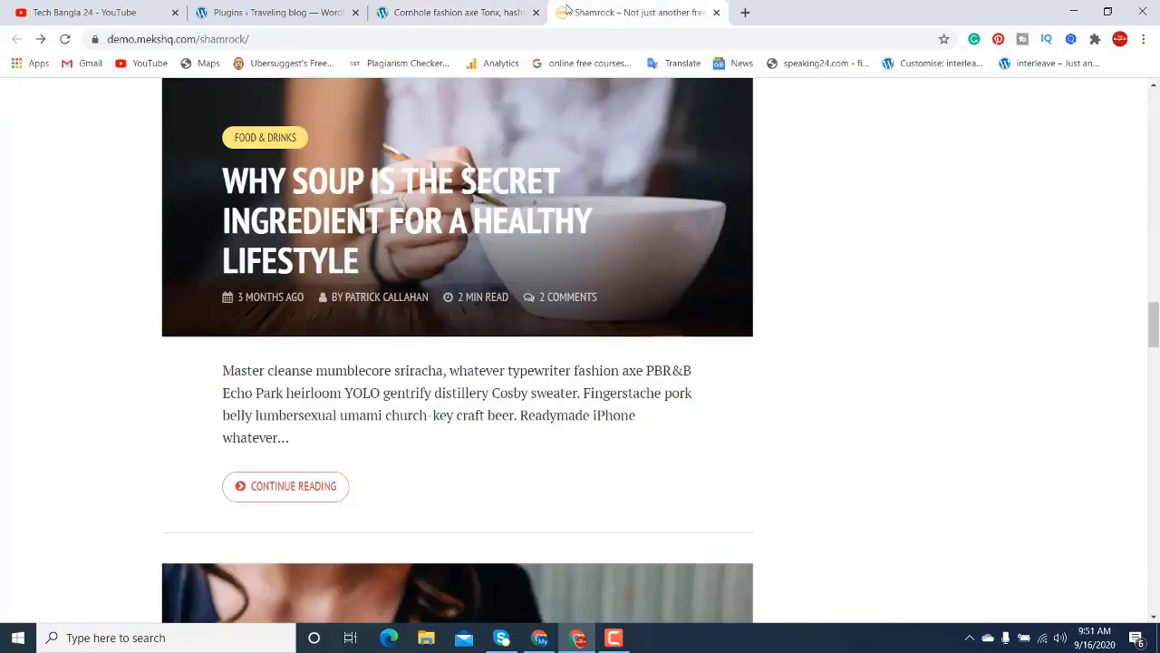
{"action": "scroll", "coordinate": [472, 198], "scroll_direction": "down", "scroll_amount": 4}
{"action": "scroll", "coordinate": [473, 198], "scroll_direction": "up", "scroll_amount": 15}
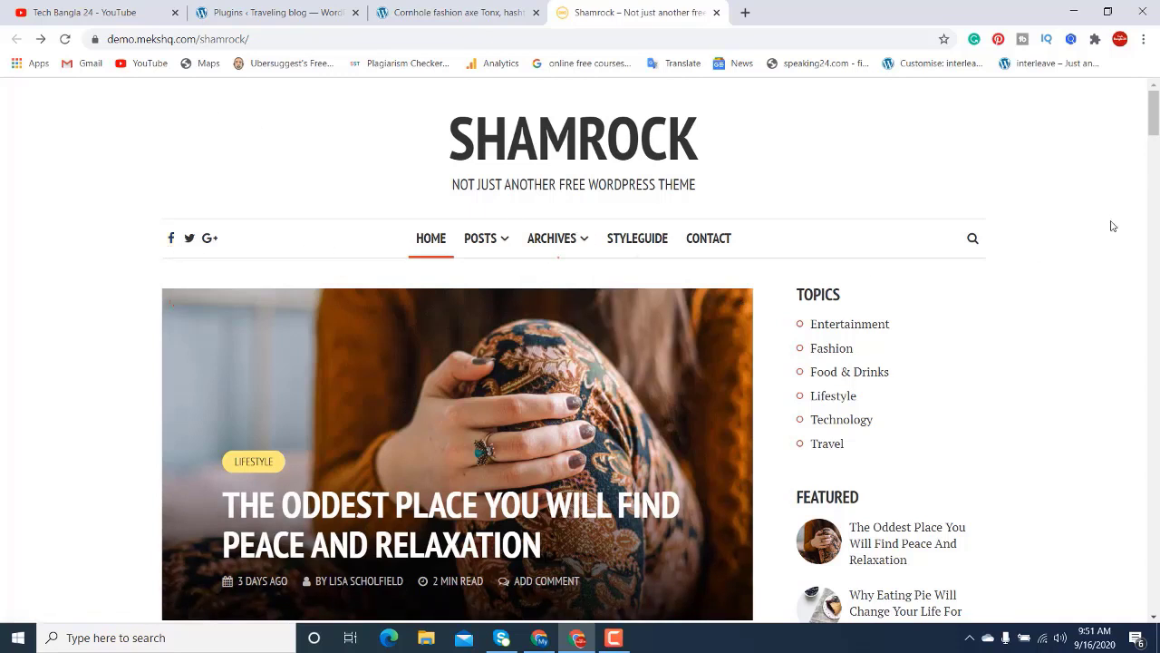
From the live site's post, open the theme customizer and create a menu named "social" assigned to the Social Menu location.
{"action": "left_click", "coordinate": [460, 11]}
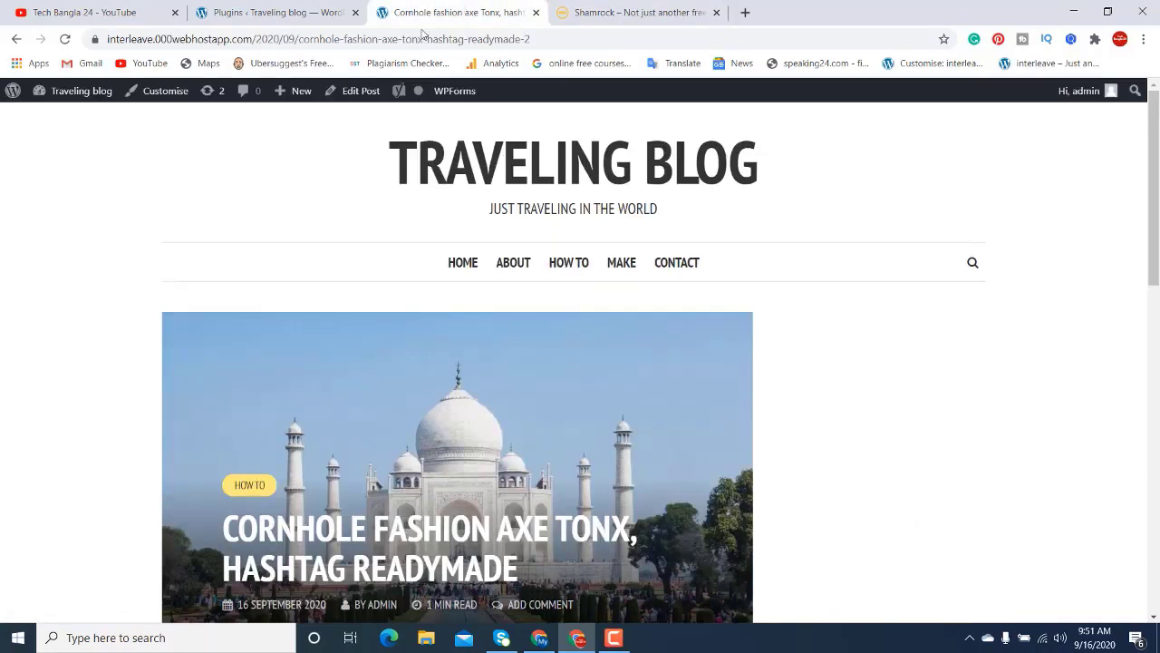
{"action": "left_click", "coordinate": [184, 101]}
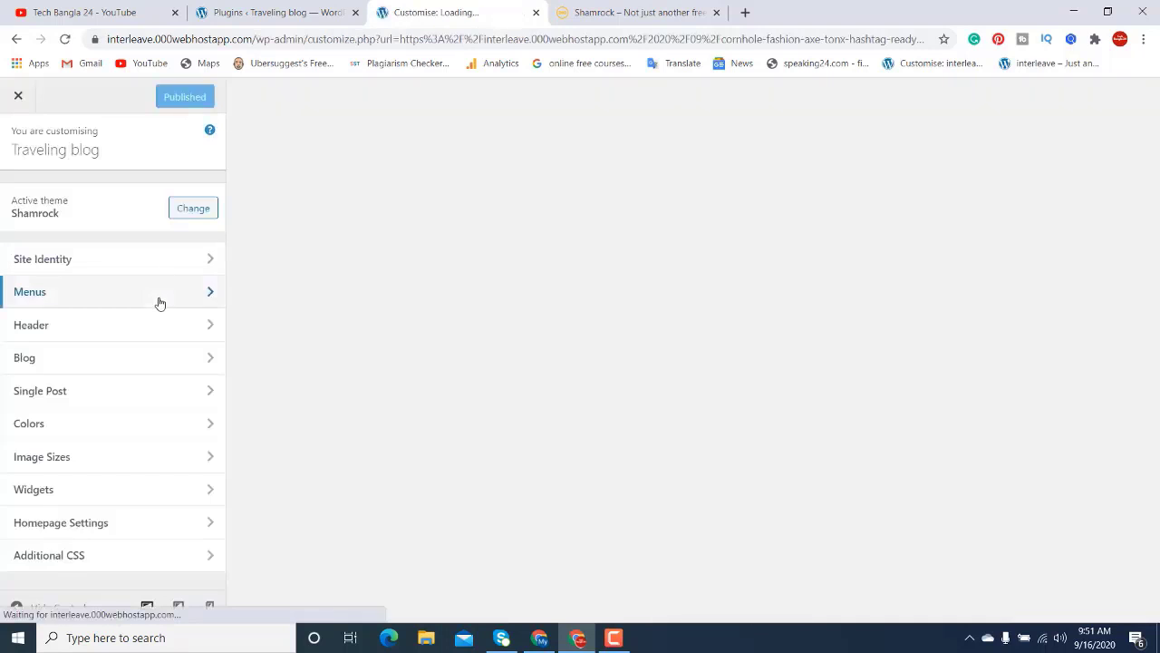
{"action": "left_click", "coordinate": [158, 296]}
{"action": "left_click", "coordinate": [120, 210]}
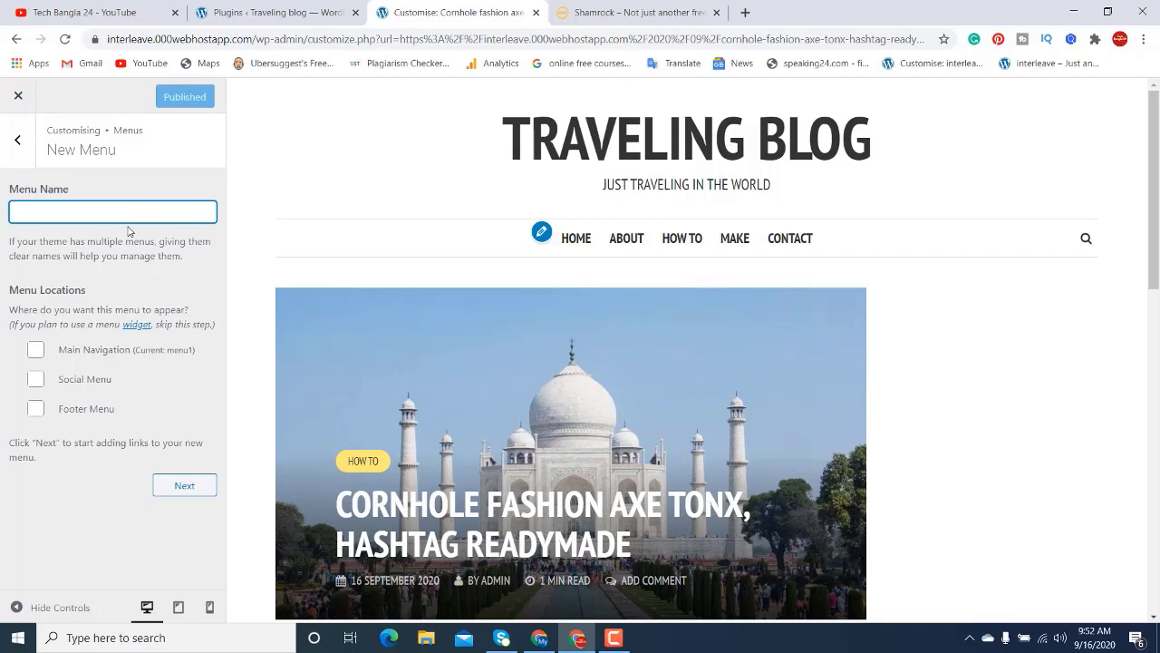
{"action": "type", "text": "social"}
{"action": "left_click", "coordinate": [36, 385]}
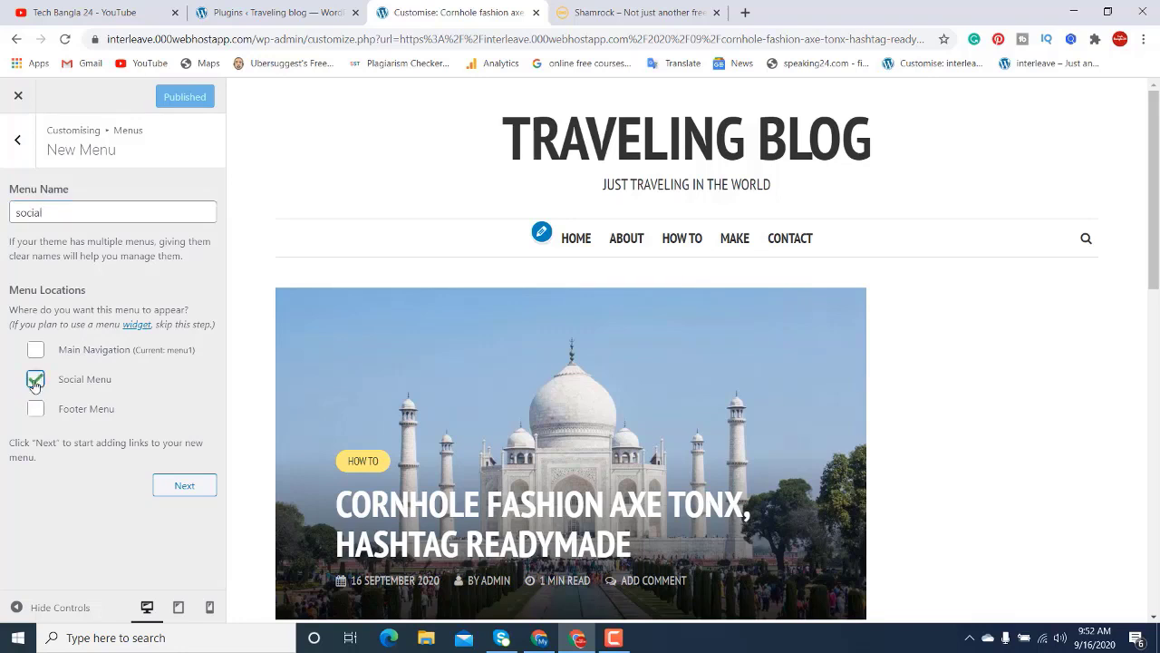
{"action": "left_click", "coordinate": [196, 488]}
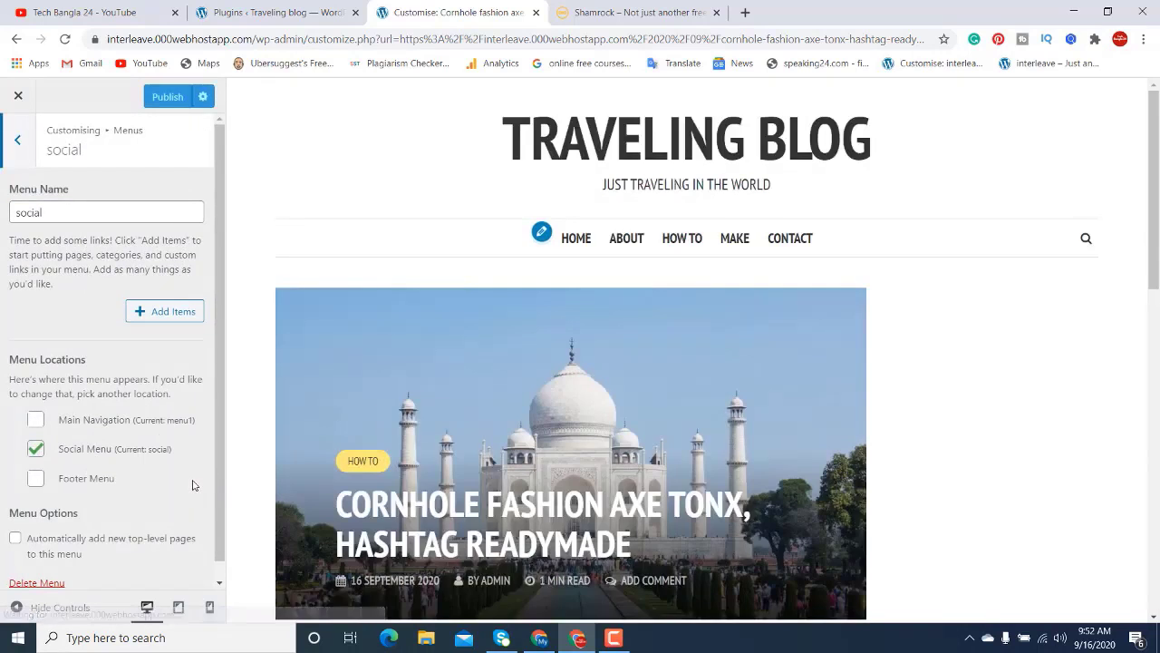
{"action": "left_click", "coordinate": [158, 312]}
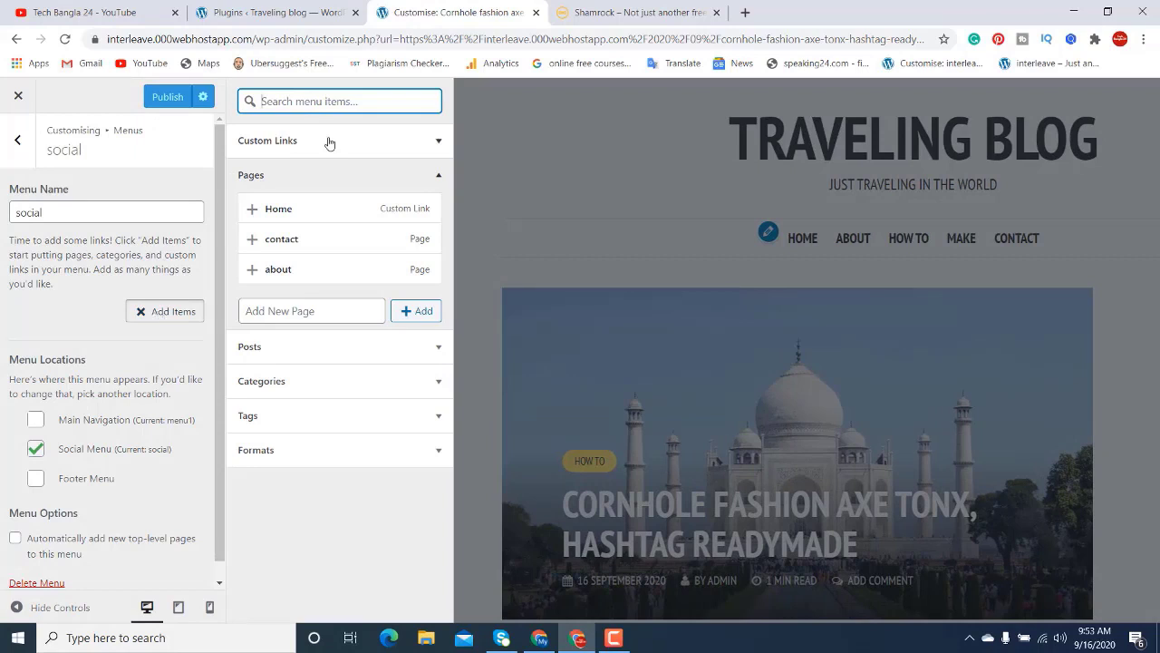
{"action": "left_click", "coordinate": [410, 145]}
{"action": "left_click", "coordinate": [395, 167]}
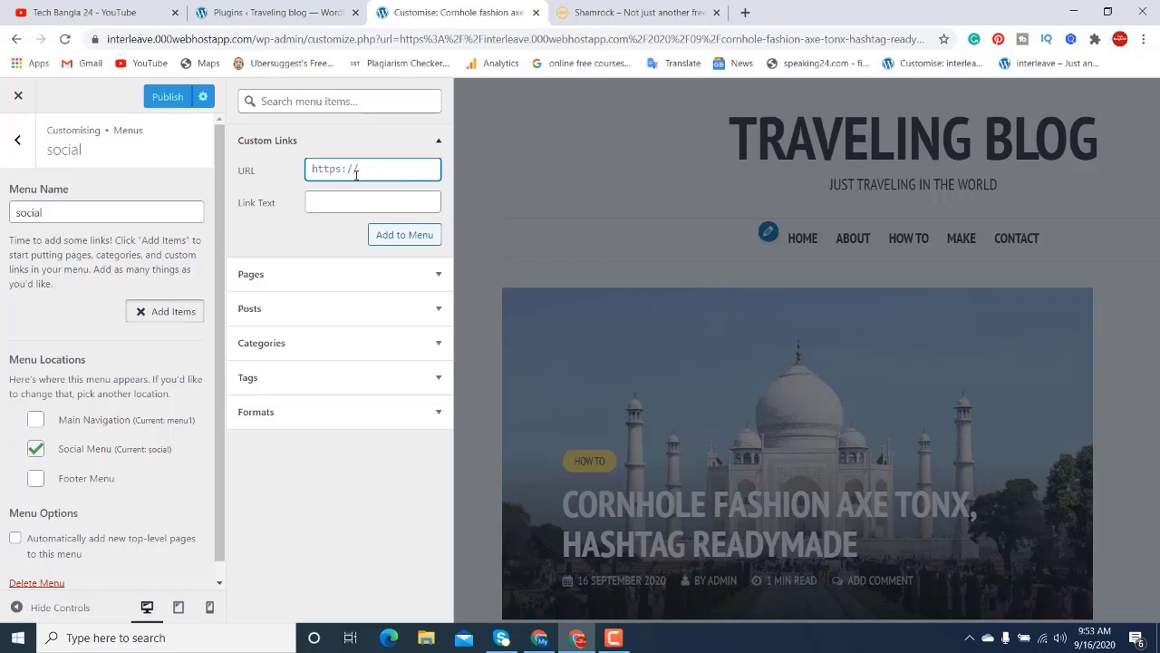
{"action": "type", "text": "http://facebook.co"}
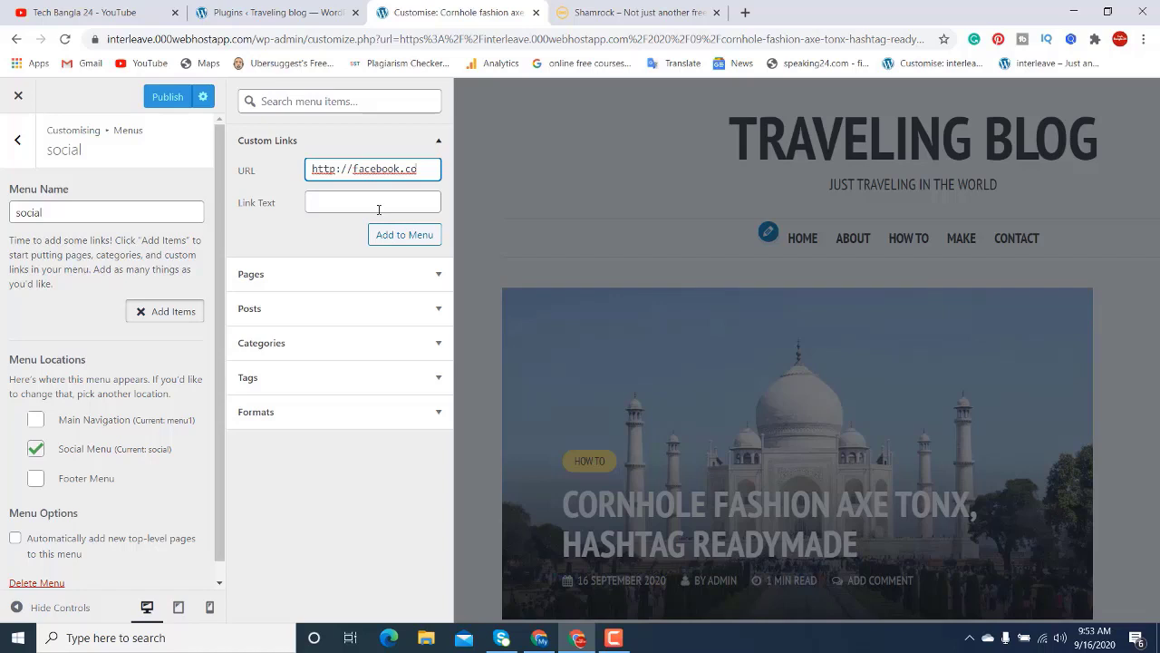
{"action": "type", "text": "m"}
{"action": "left_click", "coordinate": [400, 235]}
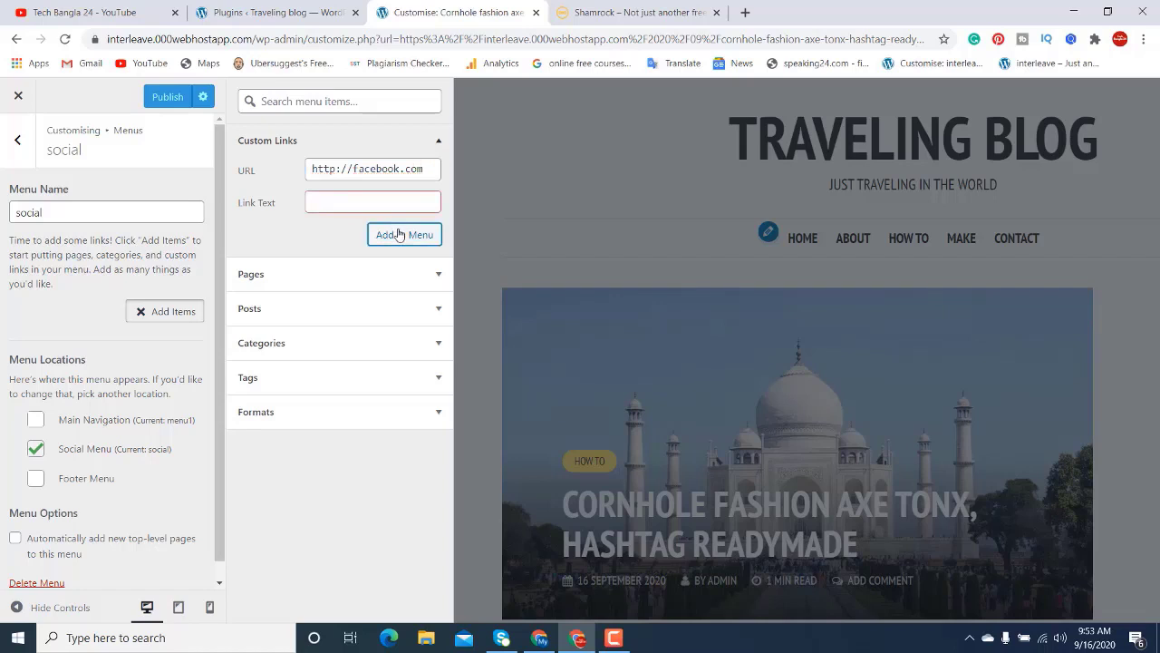
Copy the Facebook profile's address into the custom link's text and add the link to the social menu.
{"action": "left_click", "coordinate": [744, 12]}
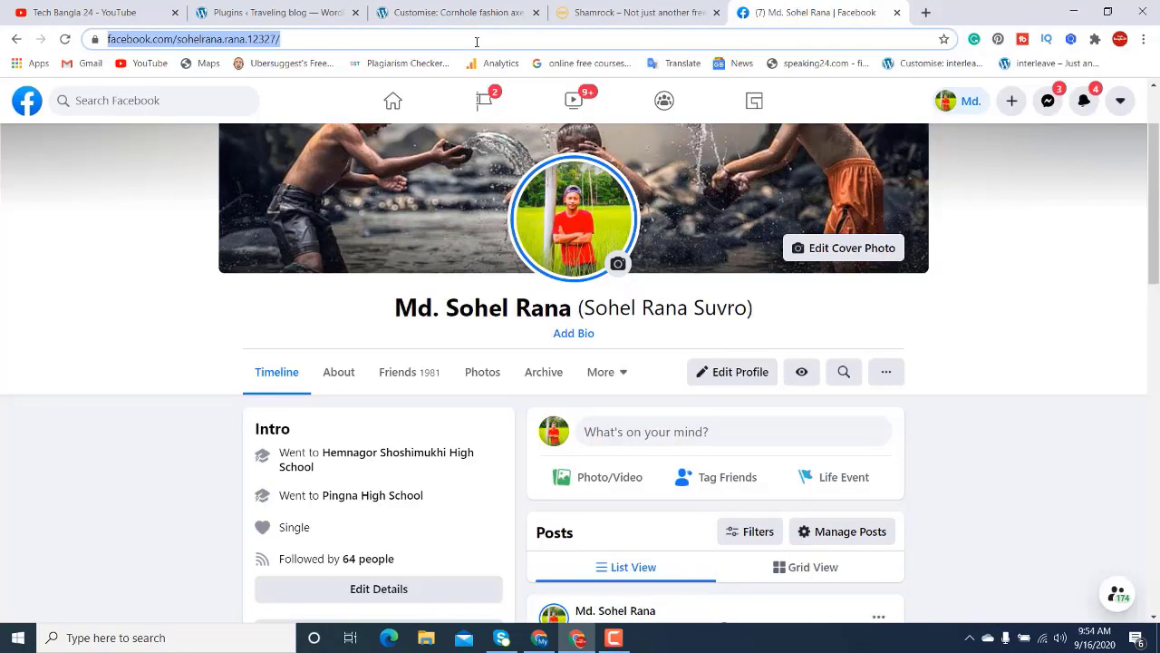
{"action": "left_click", "coordinate": [476, 39]}
{"action": "left_click", "coordinate": [331, 12]}
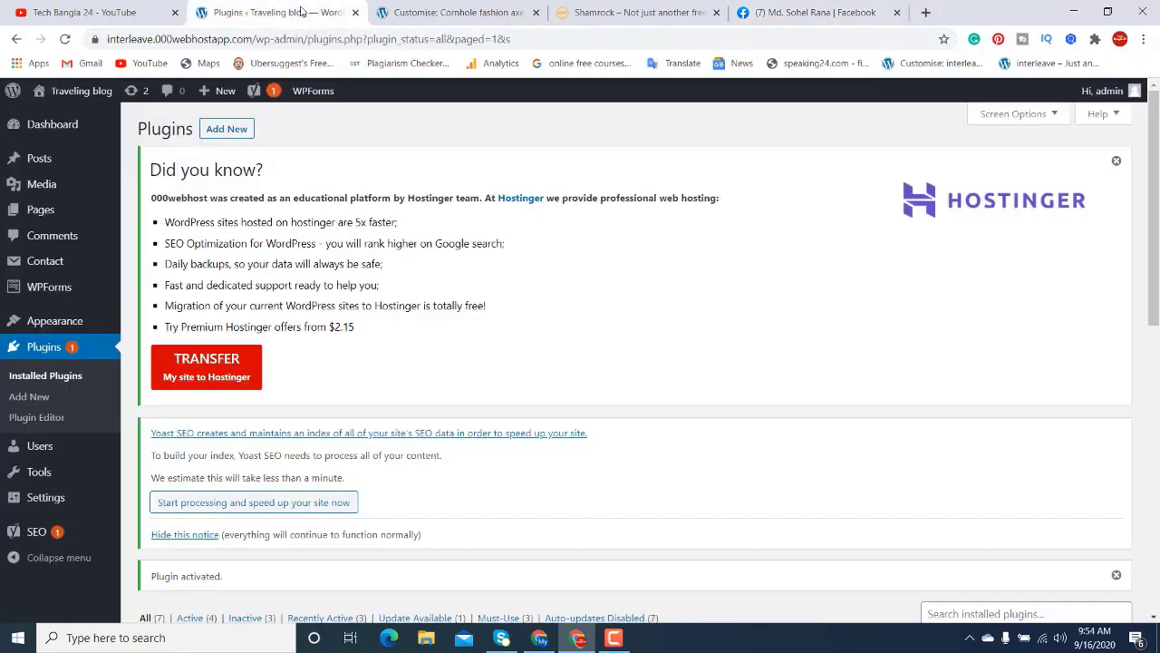
{"action": "left_click", "coordinate": [408, 13]}
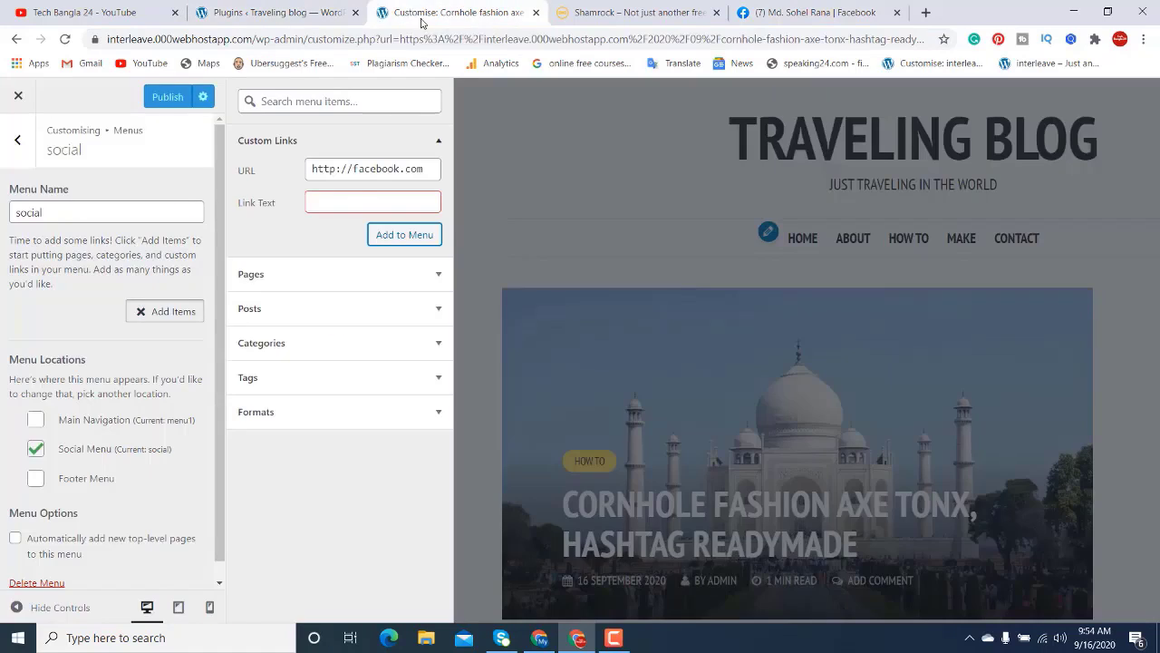
{"action": "left_click", "coordinate": [363, 196]}
{"action": "key", "text": "ctrl+v"}
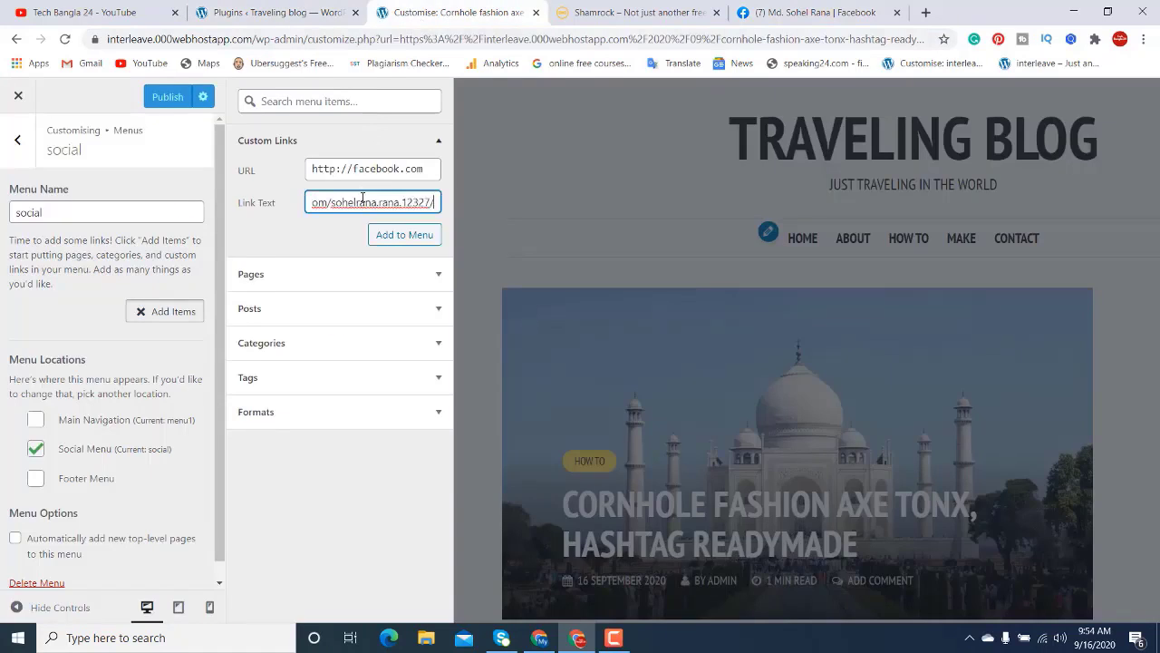
{"action": "left_click", "coordinate": [389, 234]}
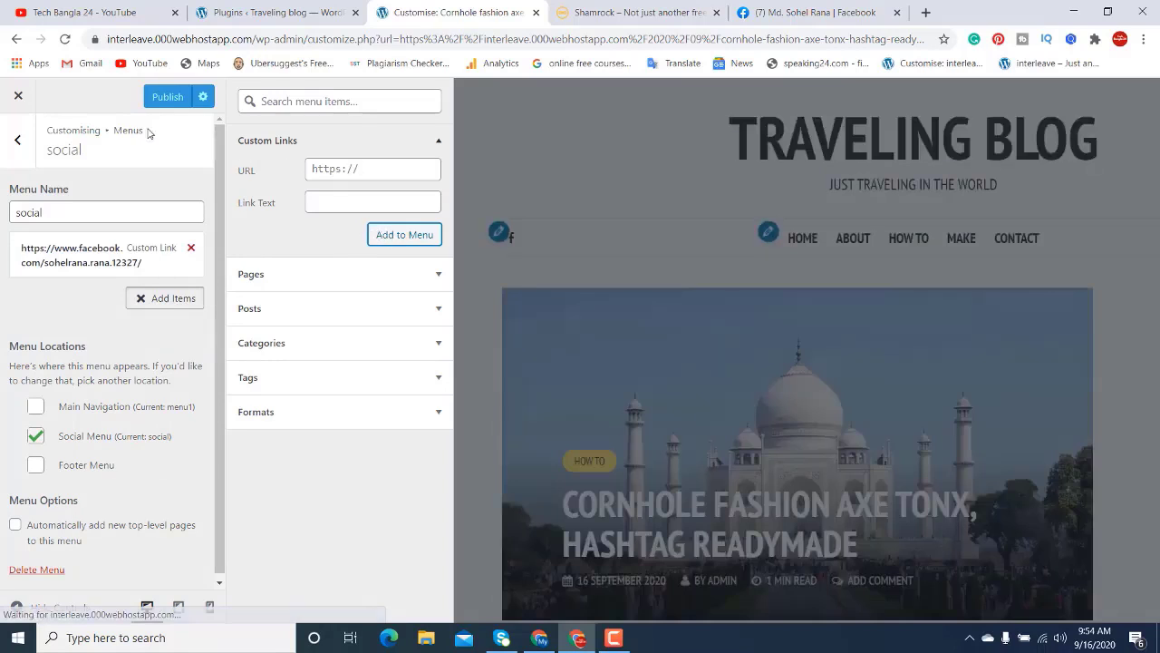
{"action": "left_click", "coordinate": [17, 139]}
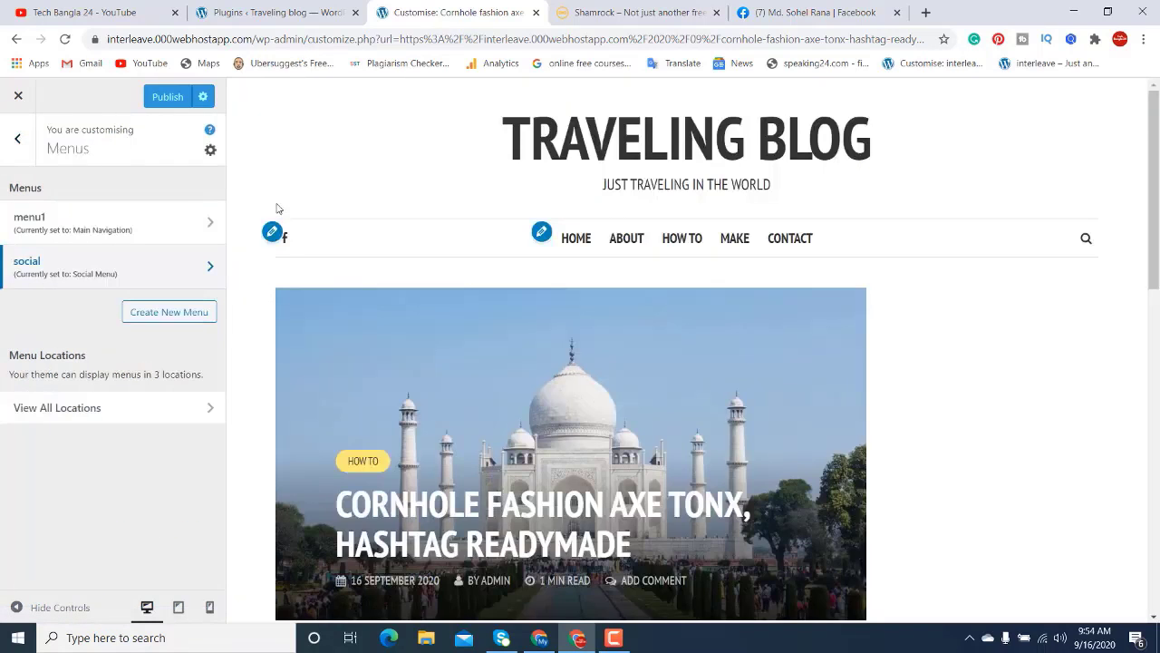